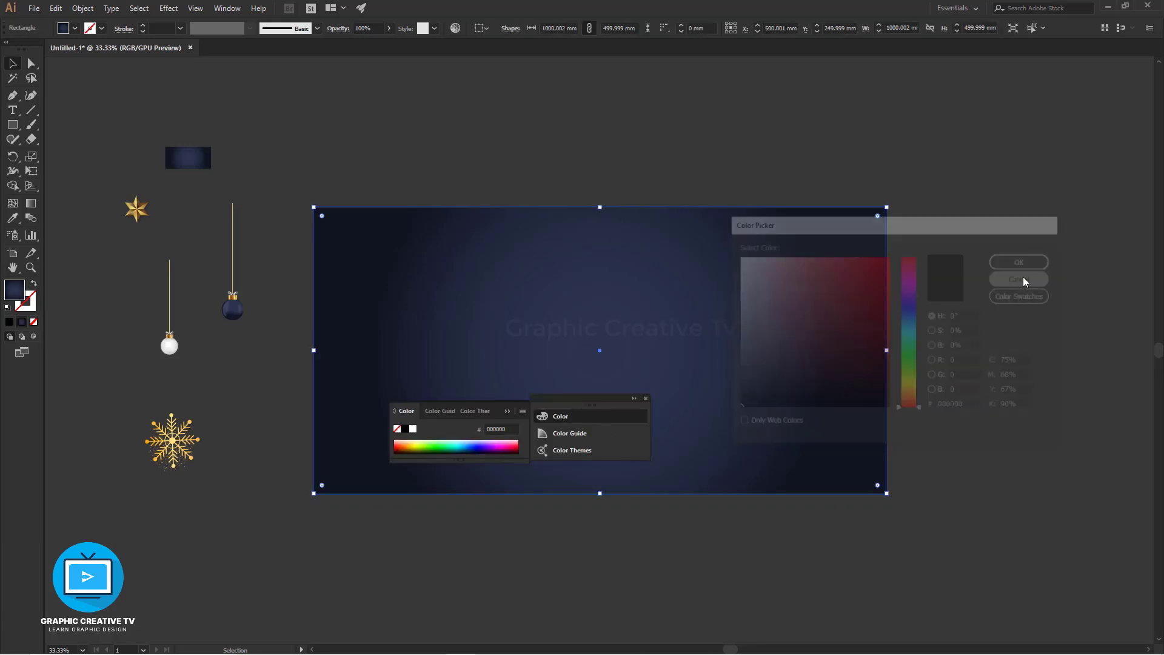
- Display the layer and artboard lists beside the artwork, clear of the banner
click(195, 8)
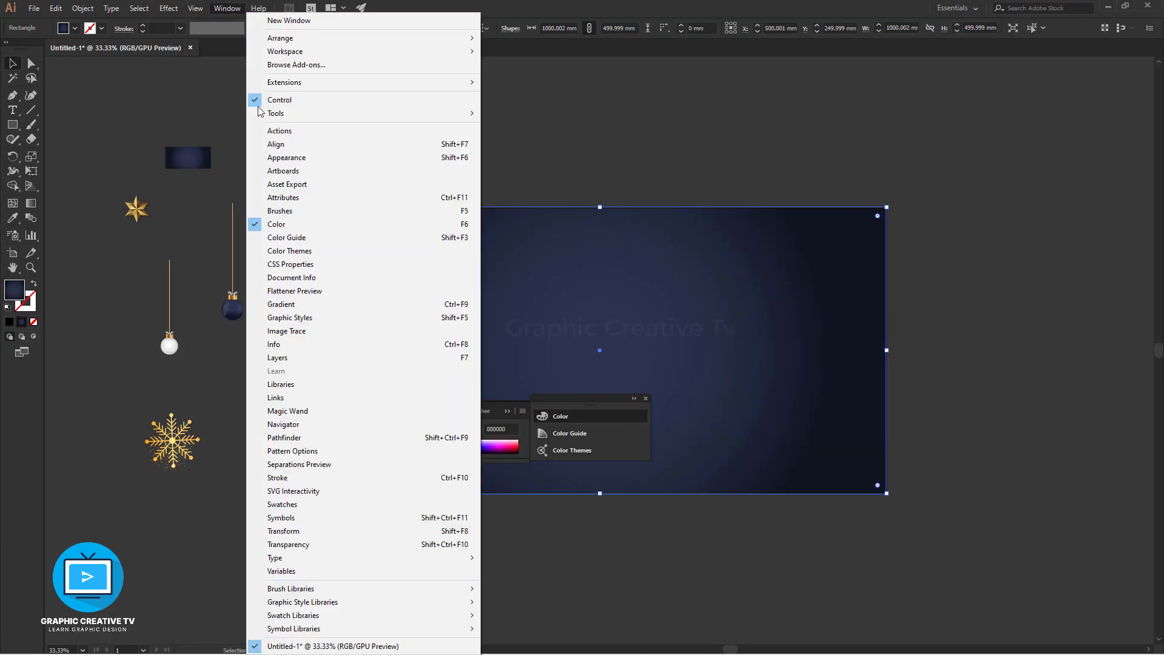
click(330, 358)
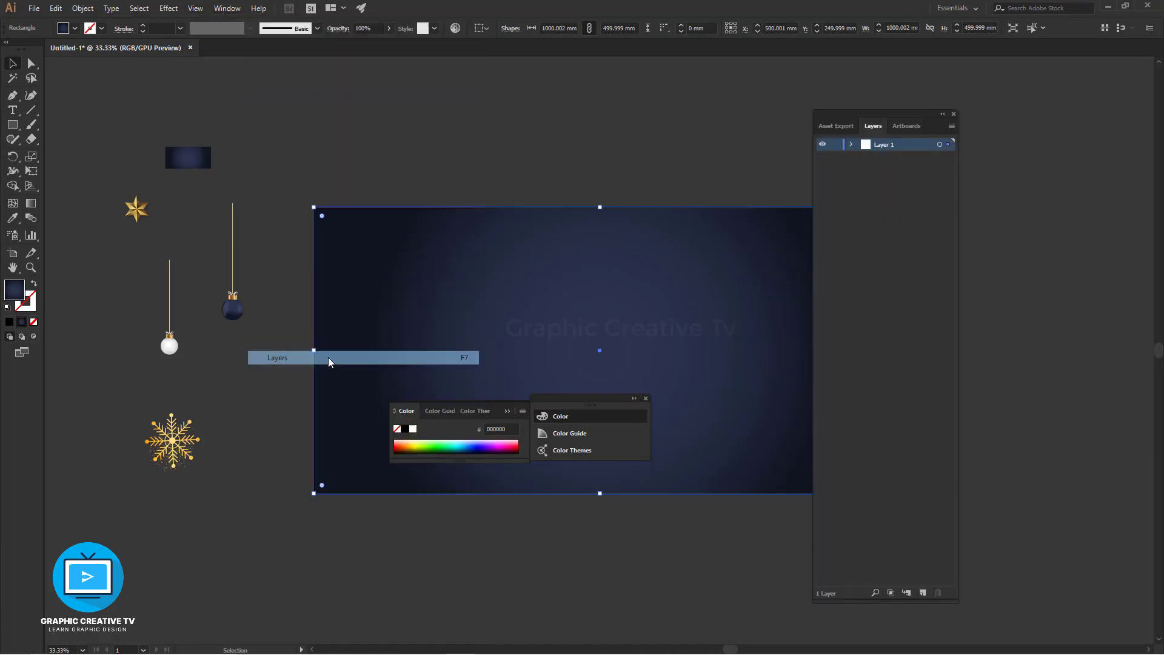
drag(840, 113, 1031, 106)
click(1028, 117)
click(1098, 119)
double_click(825, 326)
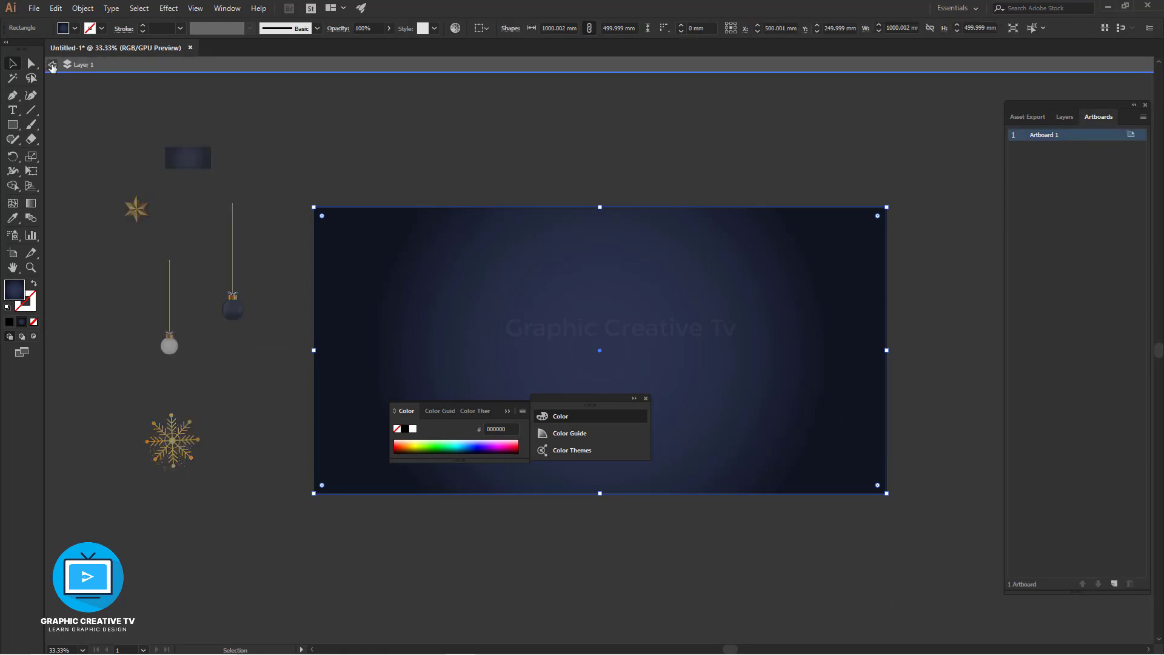
click(52, 65)
- Display the appearance settings of the background rectangle beside the layer list
click(223, 8)
click(255, 156)
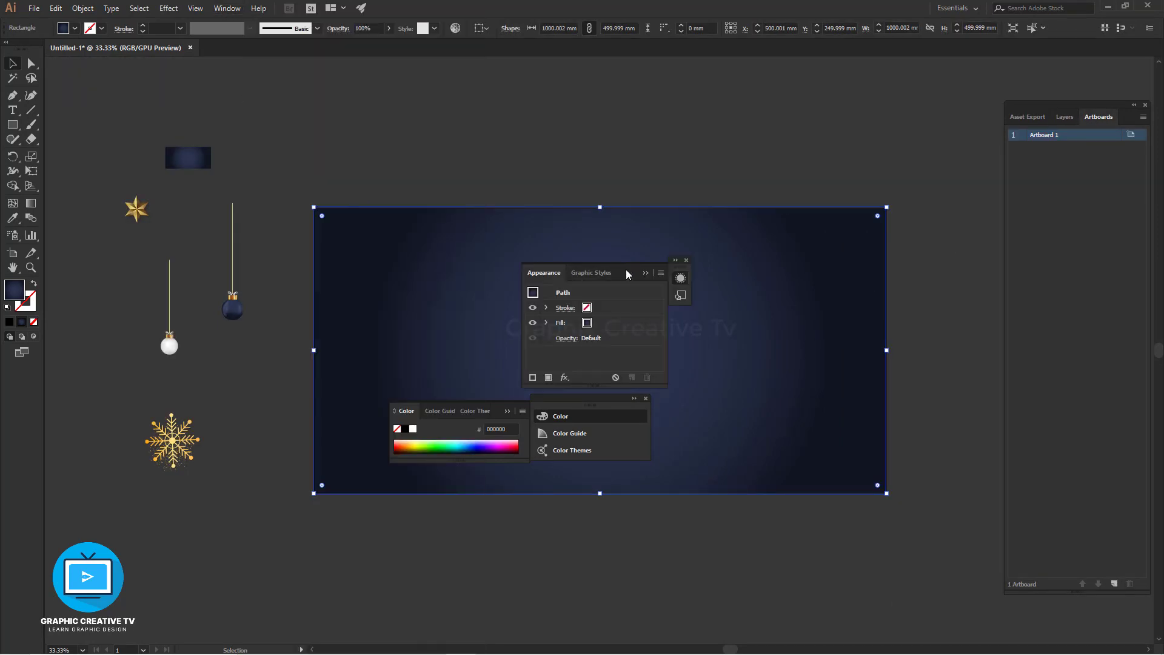
drag(626, 269, 1040, 209)
- Widen the radial gradient of the background rectangle until it reaches the banner's left edge
key(g)
click(1065, 118)
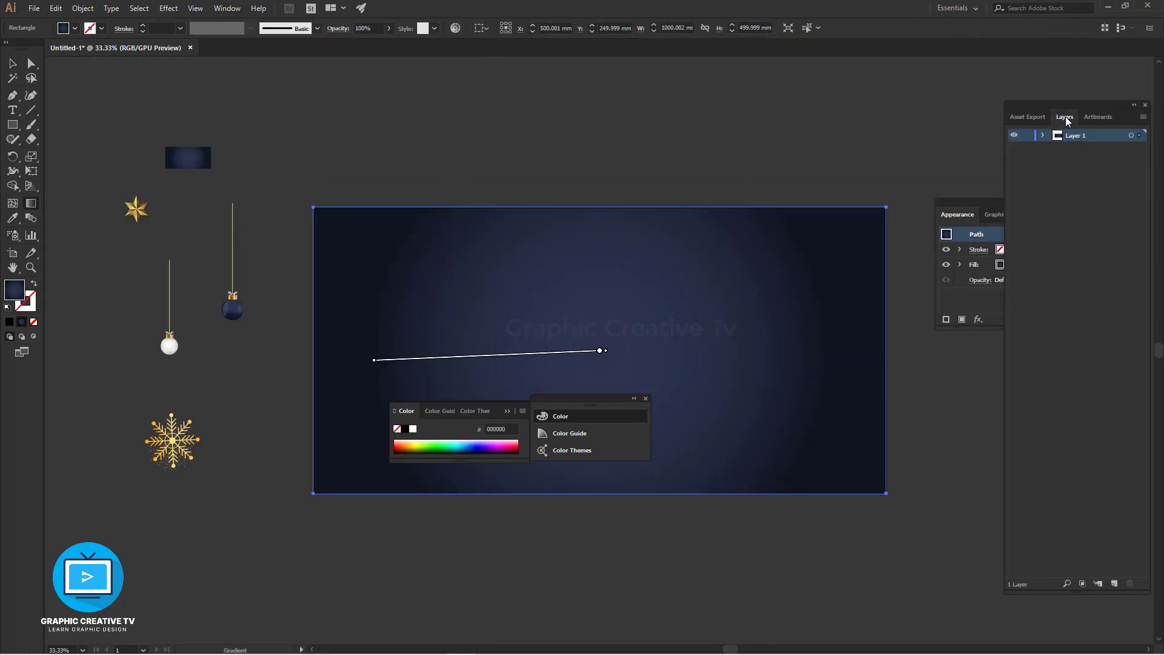
right_click(757, 295)
click(959, 431)
key(ctrl+z)
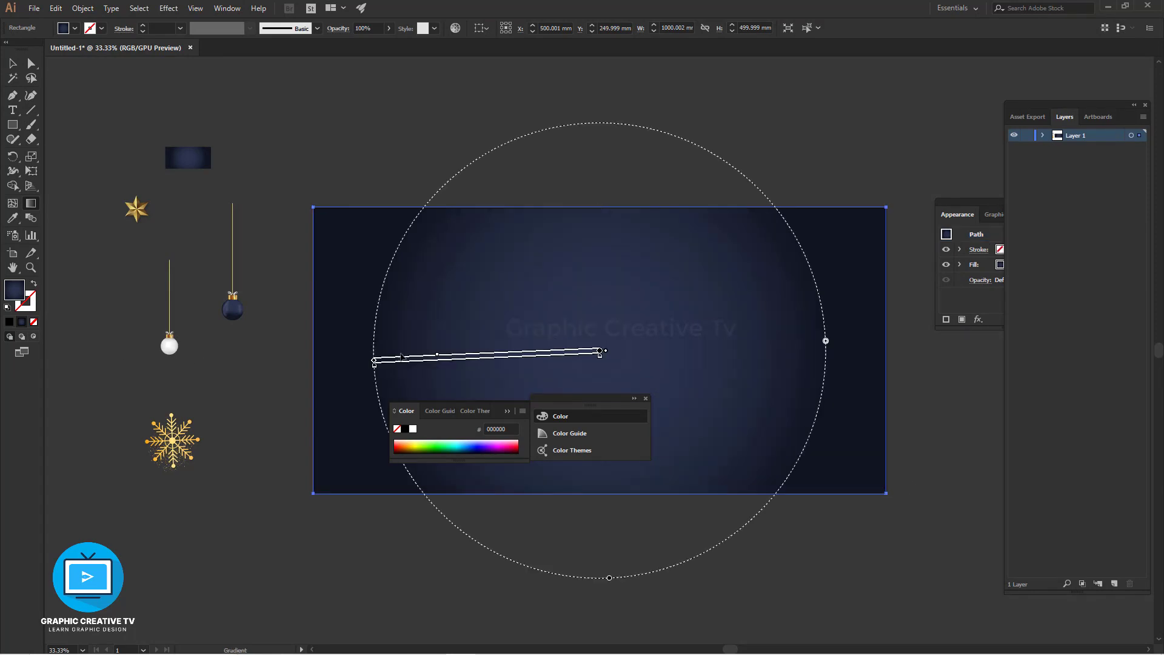
drag(374, 361, 312, 364)
- Try to shift the background gradient's centre toward the right part of the banner
drag(607, 351, 783, 364)
key(v)
click(767, 448)
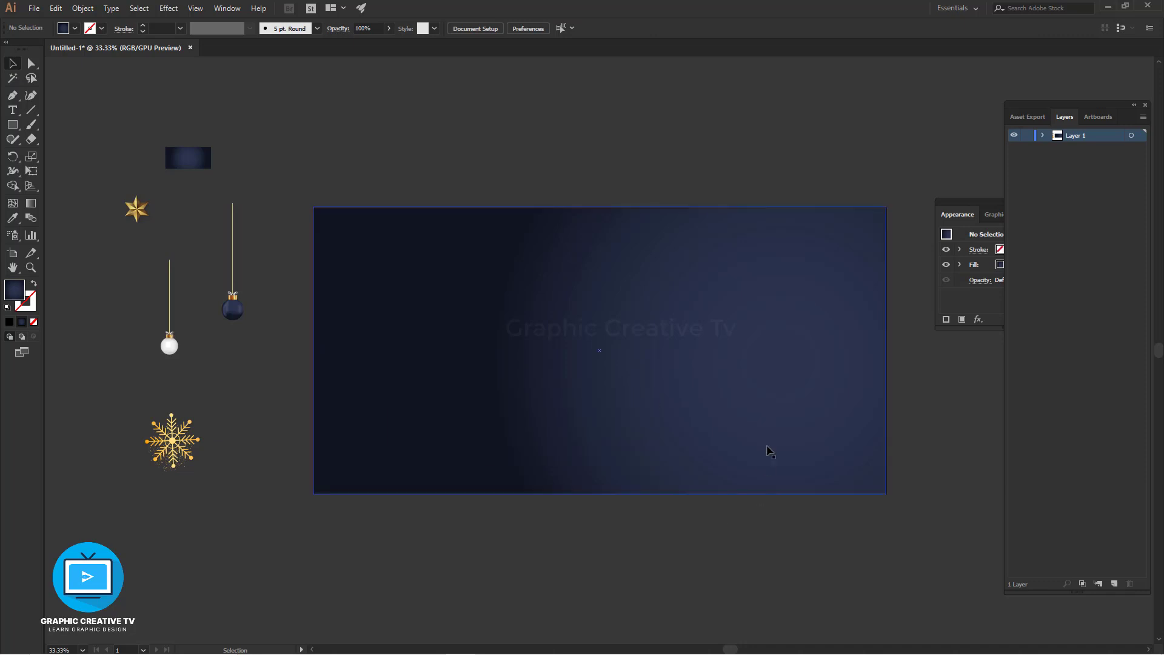
key(ctrl+z)
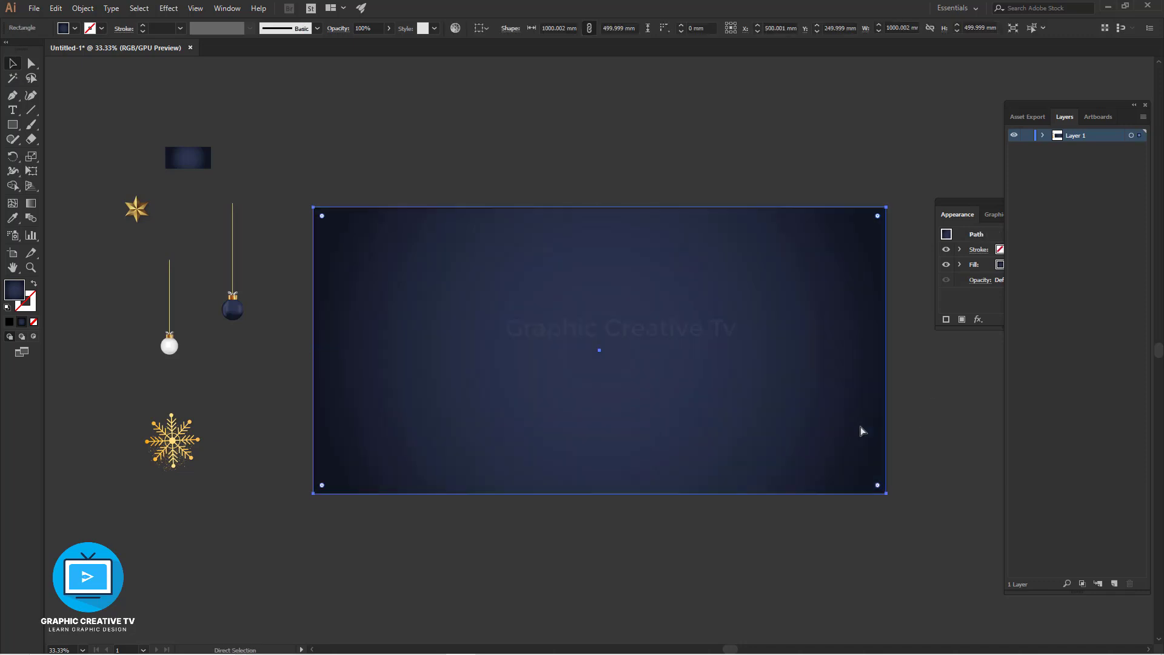
click(728, 529)
- Place the white hanging ornament enlarged on the banner's left part and the navy ornament enlarged and slightly higher beside it
click(173, 350)
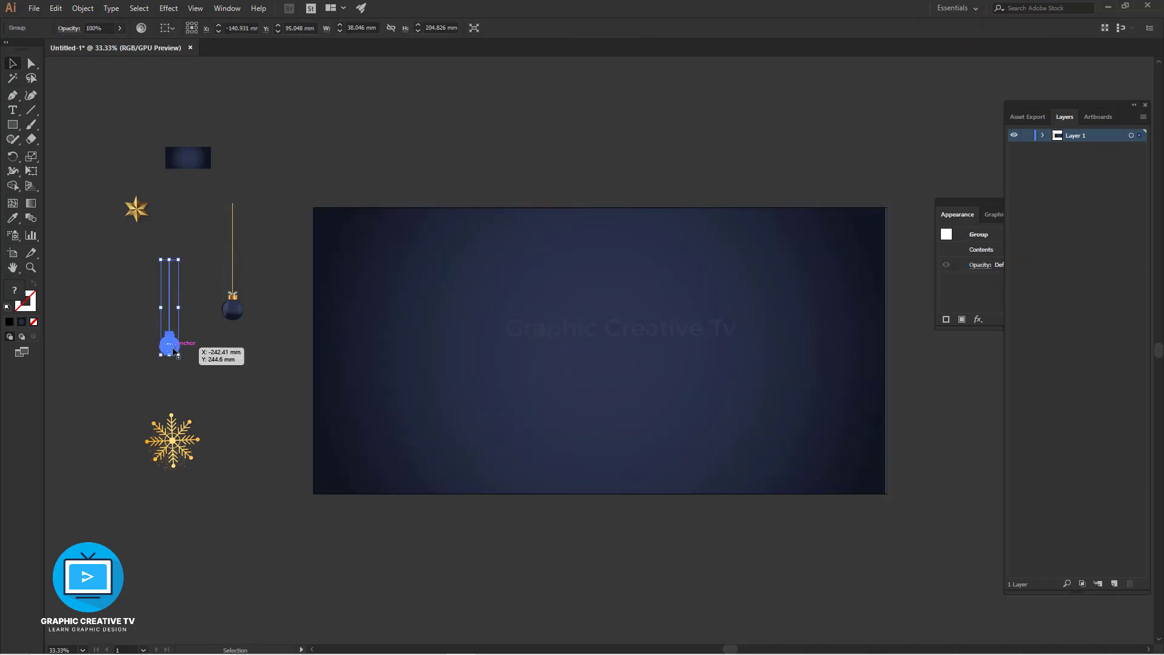
drag(416, 280, 416, 280)
drag(423, 291, 509, 414)
drag(430, 396, 450, 358)
key(Return)
key(Escape)
click(546, 245)
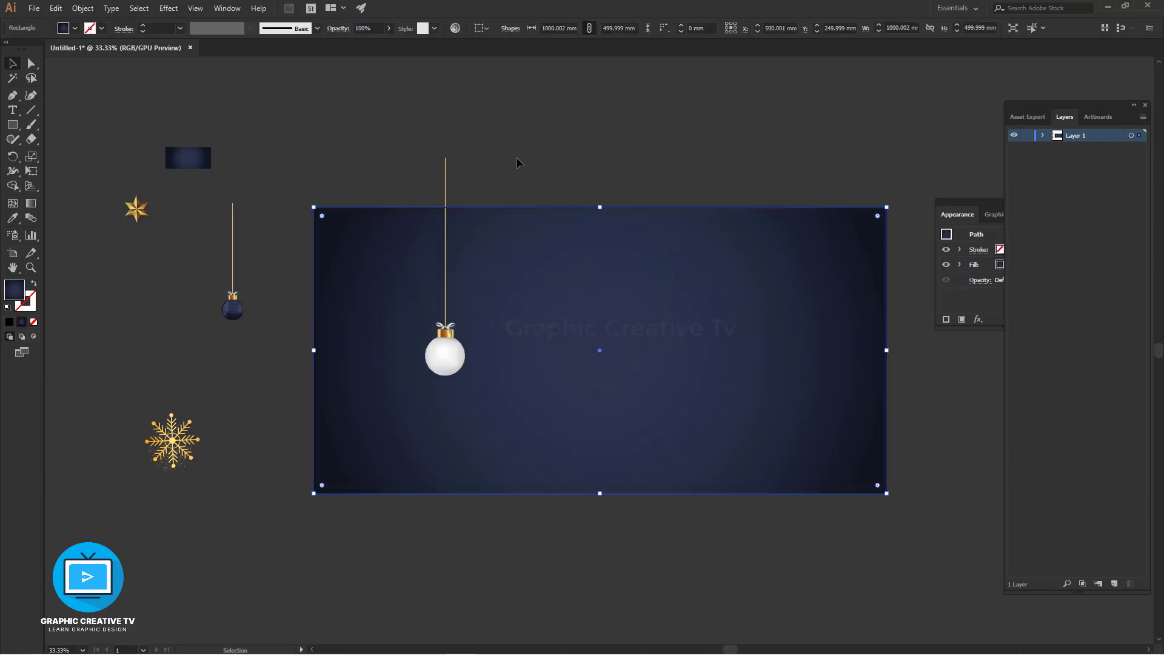
drag(238, 308, 519, 311)
- Place an enlarged copy of the gold glitter across the banner's left edge and move the gold snowflake to its upper centre
right_click(182, 451)
drag(182, 433, 279, 185)
right_click(225, 289)
click(266, 378)
click(262, 349)
click(216, 293)
drag(215, 293, 475, 450)
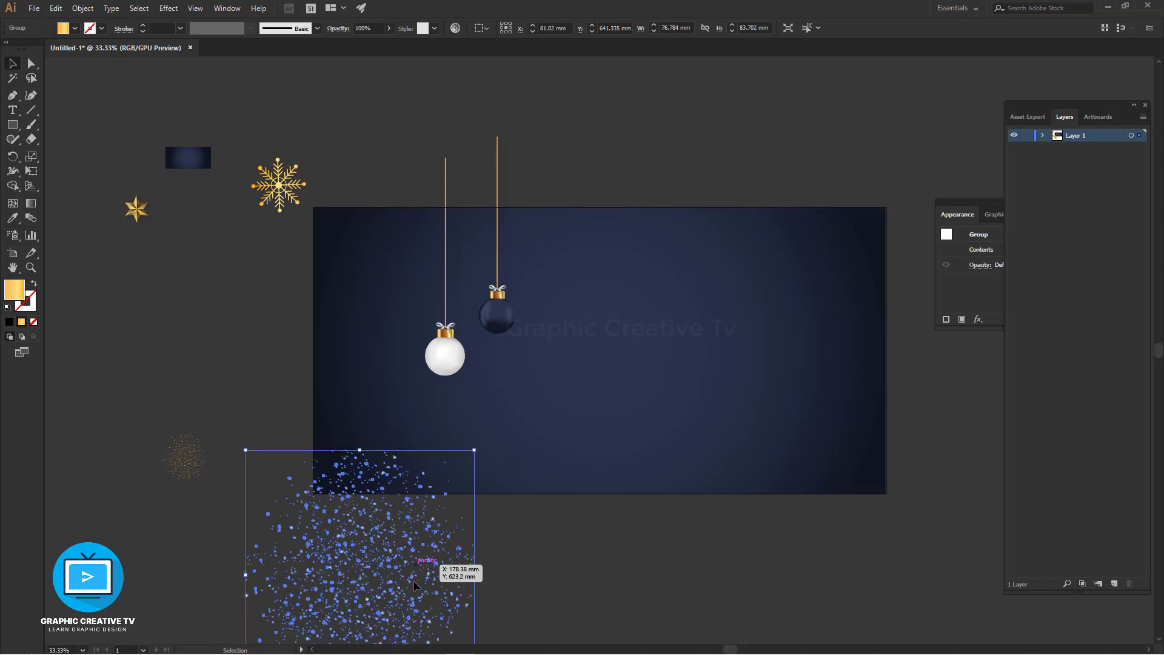
click(478, 552)
drag(389, 520, 361, 249)
click(567, 548)
click(614, 570)
drag(303, 202, 624, 282)
- Try to apply a drop shadow to the navy ornament
click(498, 311)
click(195, 8)
mouse_move(171, 8)
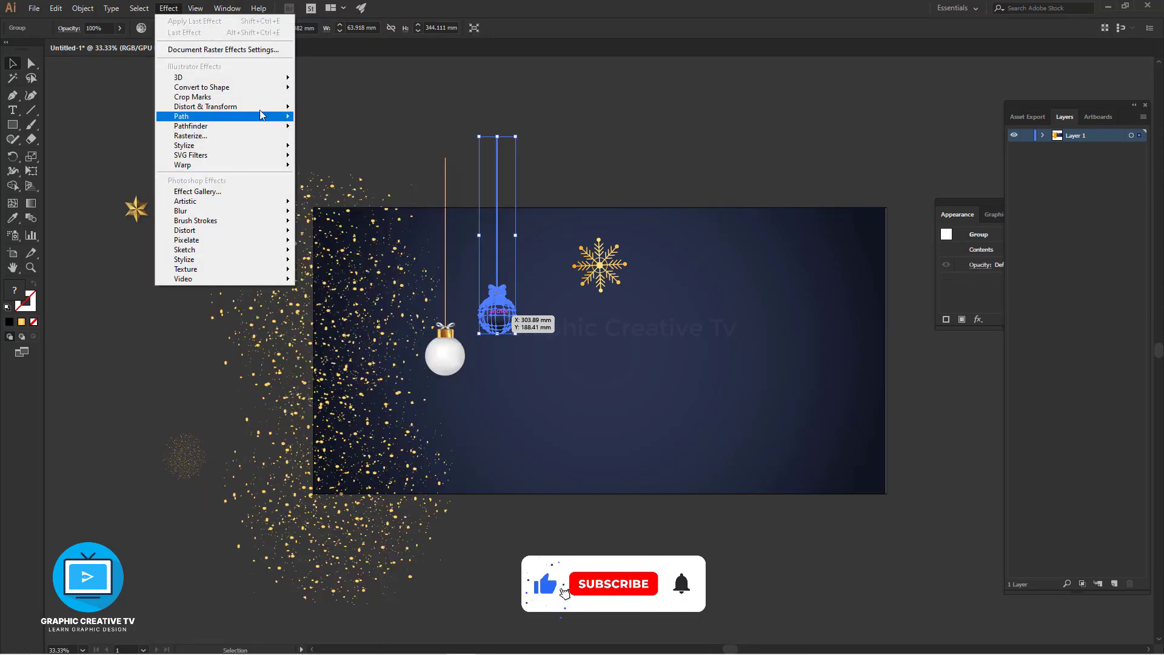
mouse_move(194, 145)
click(352, 148)
click(823, 370)
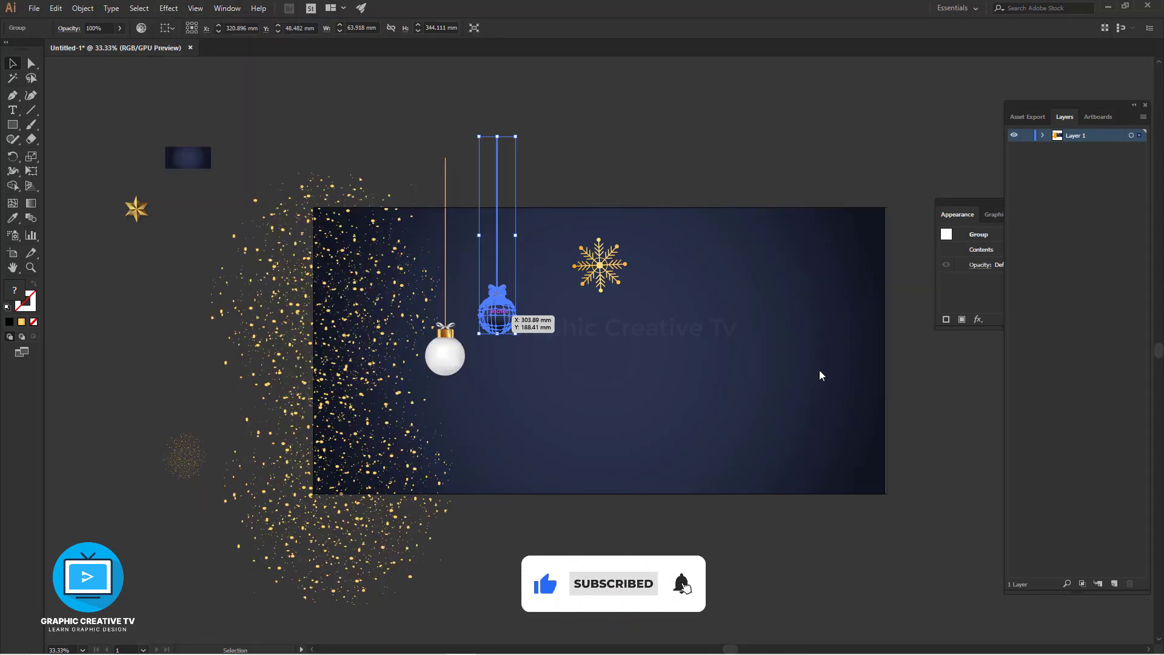
click(625, 146)
key(ctrl+z)
click(627, 143)
- Enlarge the navy and white ornaments together so that they hang lower on the banner
click(497, 314)
shift+click(442, 365)
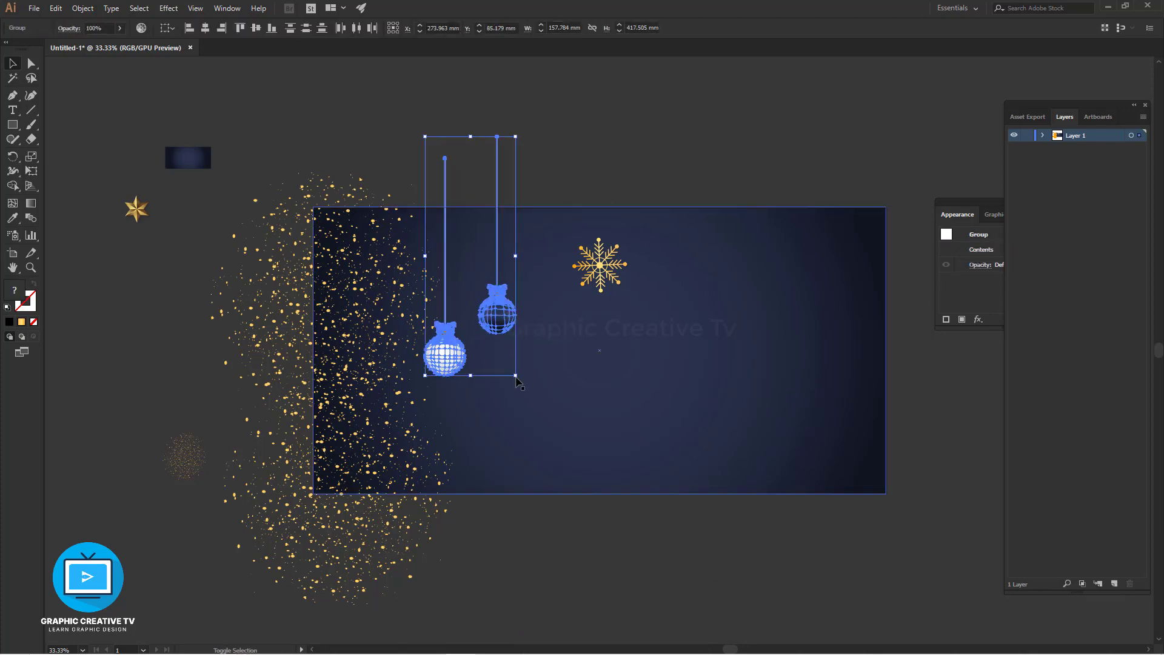
drag(516, 376, 538, 419)
key(Return)
click(643, 421)
click(597, 391)
- Shift both hanging ornaments together toward the banner's left edge
click(530, 353)
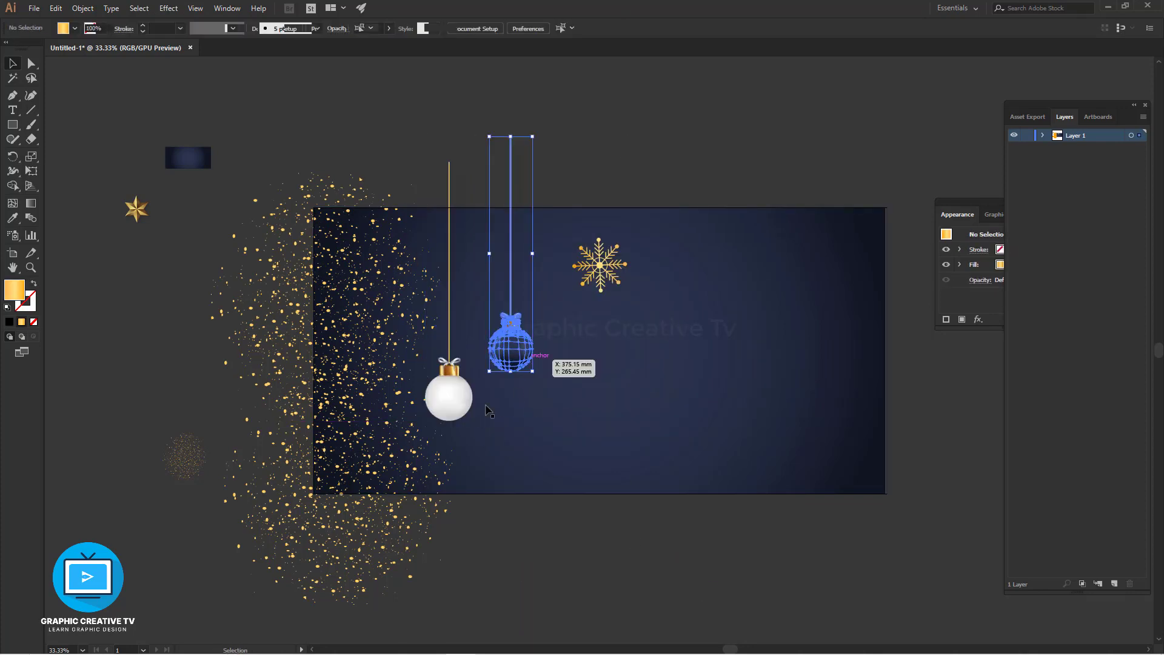
shift+click(451, 405)
drag(451, 406, 409, 407)
click(564, 538)
- Move the gold snowflake toward the banner's upper right and pull the background's right edge slightly outward
click(603, 270)
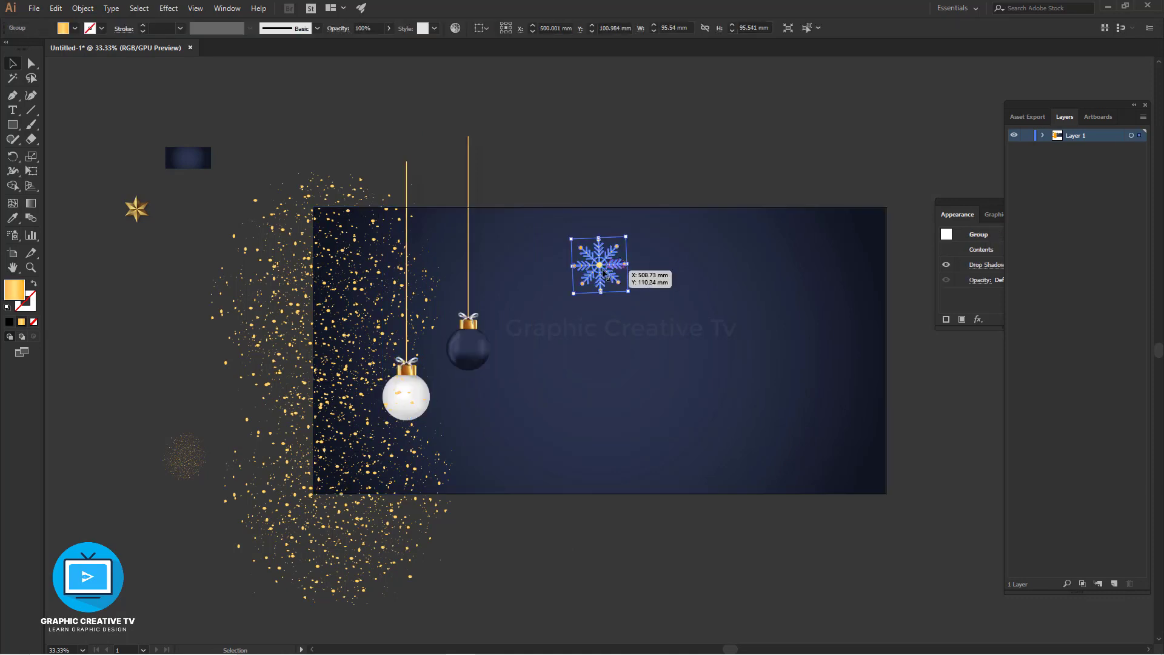
drag(599, 267, 696, 246)
click(777, 292)
drag(887, 350, 889, 349)
click(910, 339)
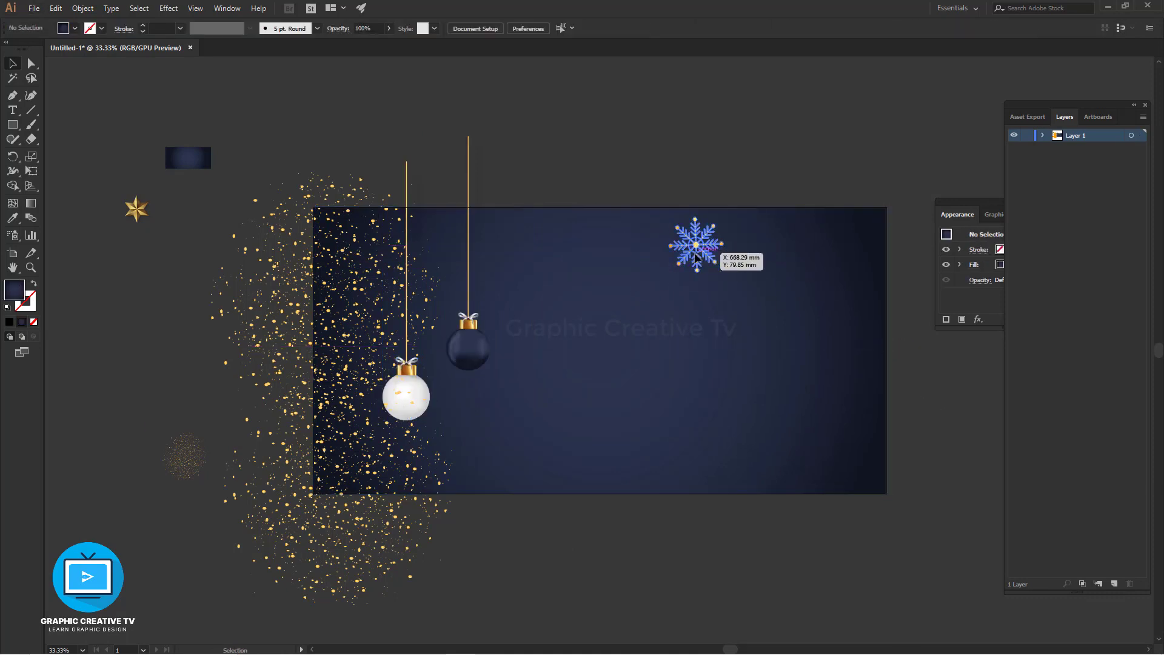
- Place snowflake copies below the white ornament and at the banner's lower right, and gold stars at the upper and lower right
drag(697, 246, 364, 457)
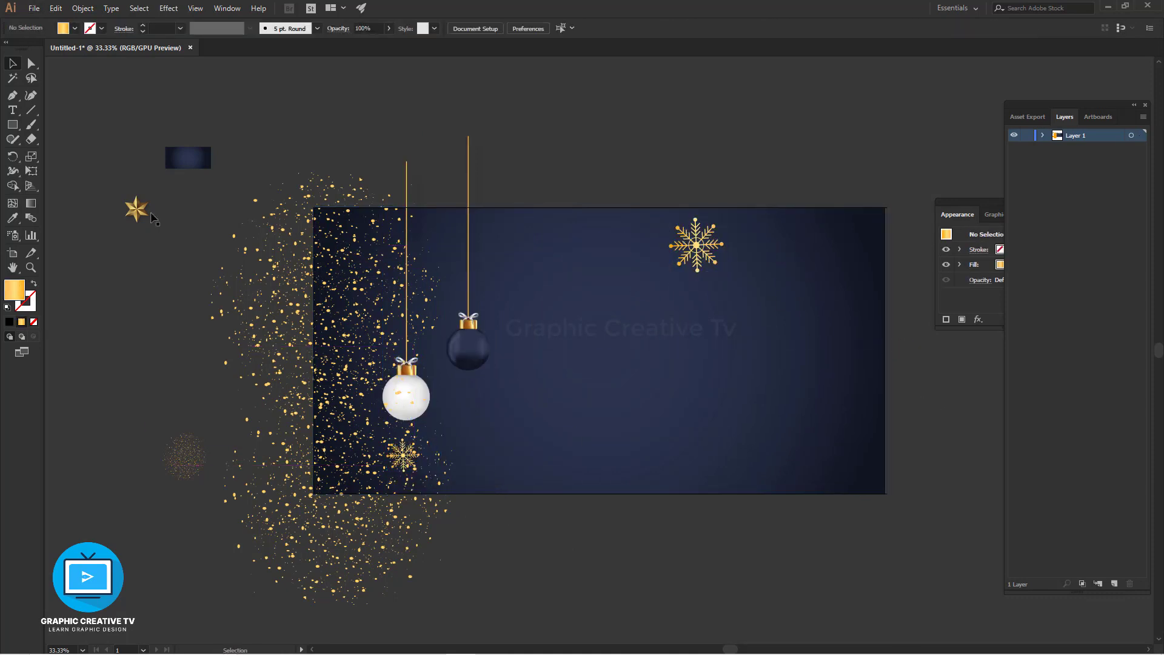
drag(140, 219, 721, 419)
click(103, 316)
click(777, 246)
double_click(15, 290)
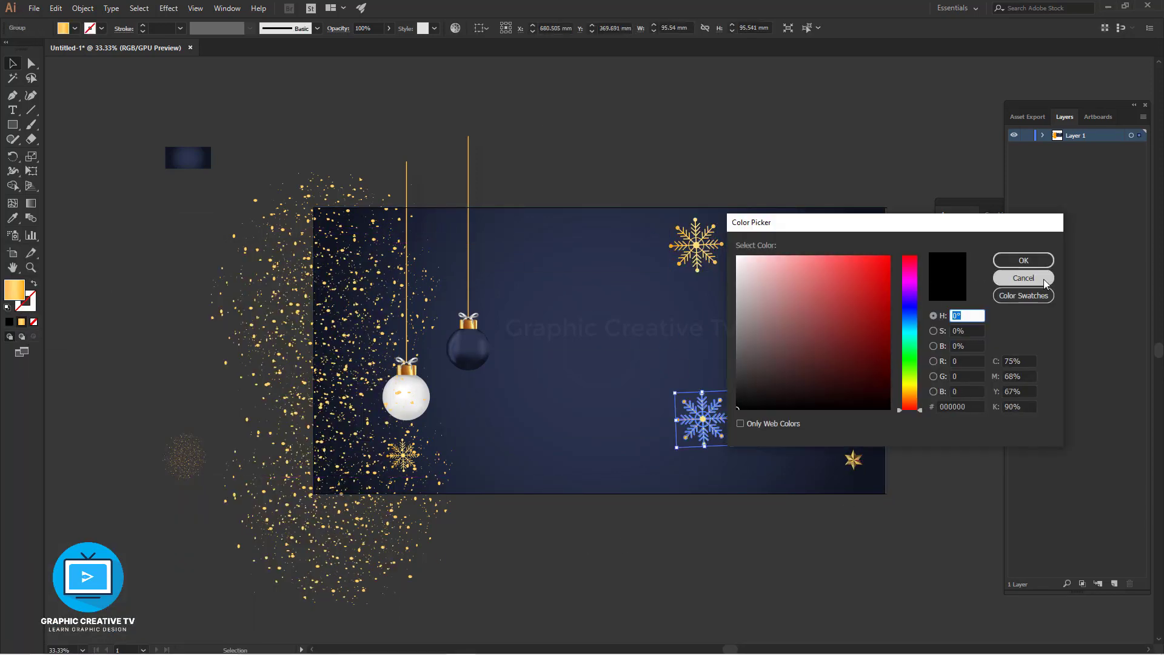
click(1043, 281)
click(946, 376)
- Apply the gold linear gradient to the stroke of the snowflake at the banner's lower right
click(712, 417)
click(24, 310)
click(20, 323)
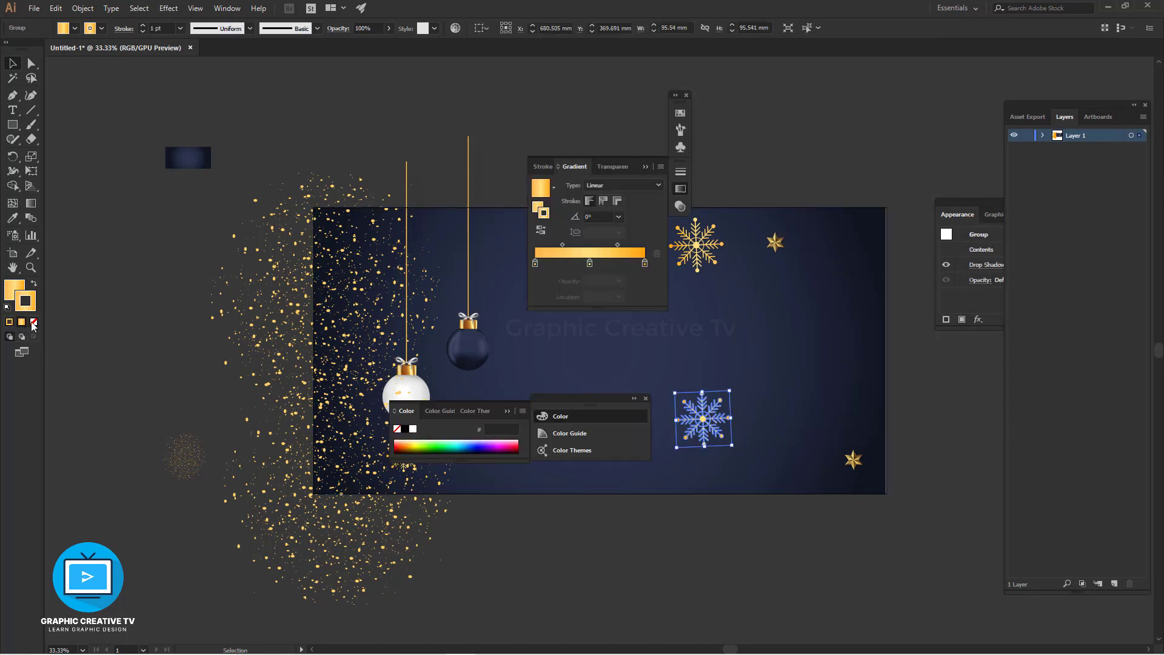
click(646, 167)
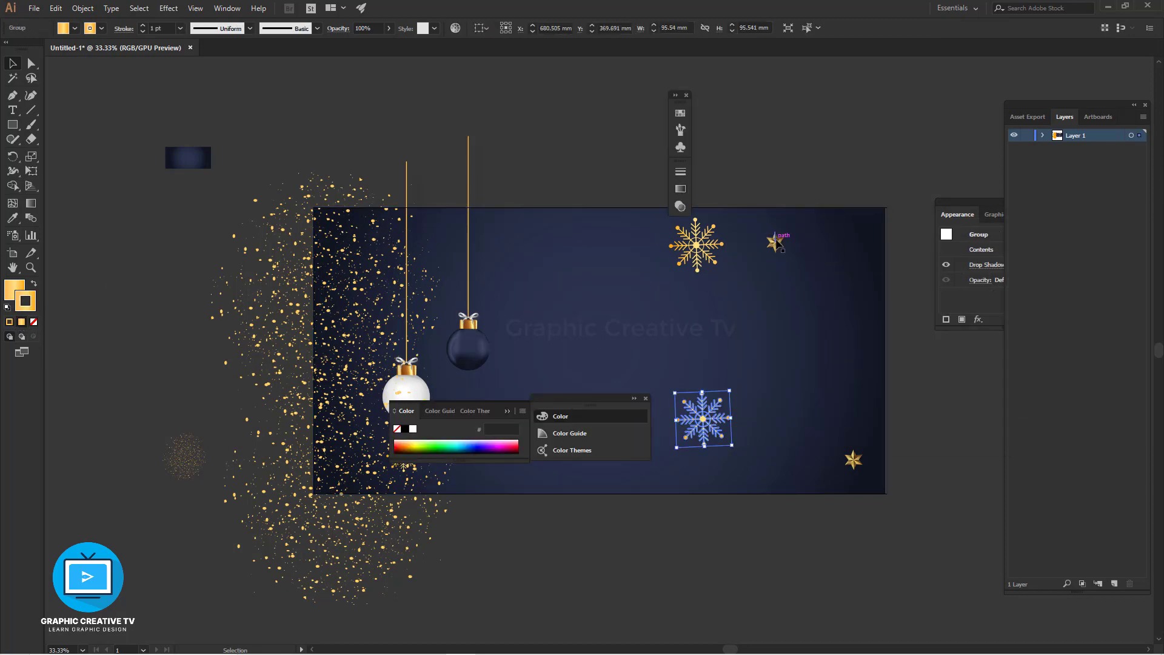
- Adjust the positions of the upper star and lower right snowflake, and place a smaller glitter copy across the banner's right edge
drag(777, 243, 820, 242)
drag(713, 417, 718, 428)
drag(352, 314, 964, 353)
click(858, 141)
click(914, 318)
click(767, 532)
click(646, 399)
- Bring the white ornament in front of the gold glitter
click(483, 338)
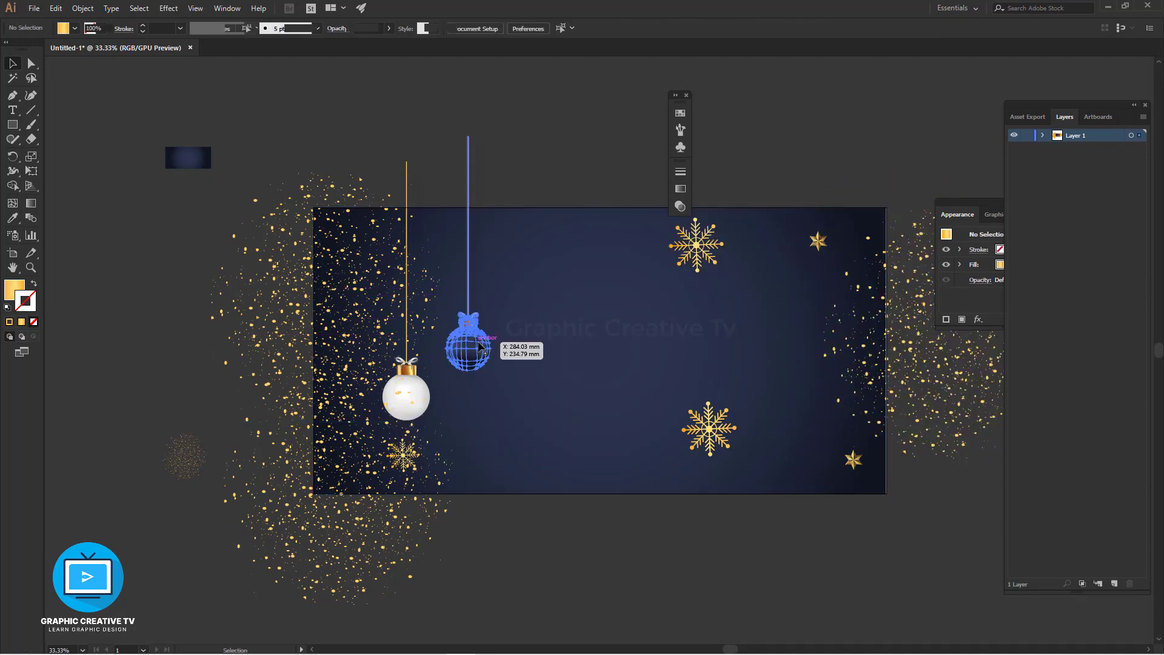
click(422, 394)
click(407, 181)
- Copy the navy ornament to a lower position on its right, level with the white ornament
click(468, 349)
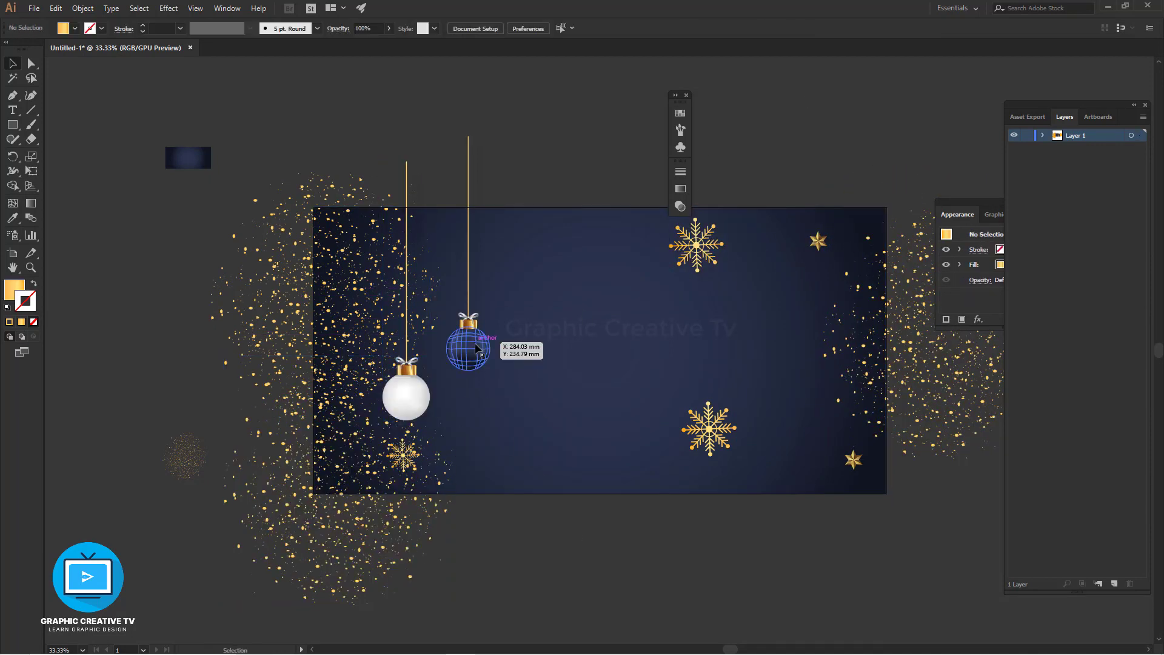
drag(468, 353, 522, 402)
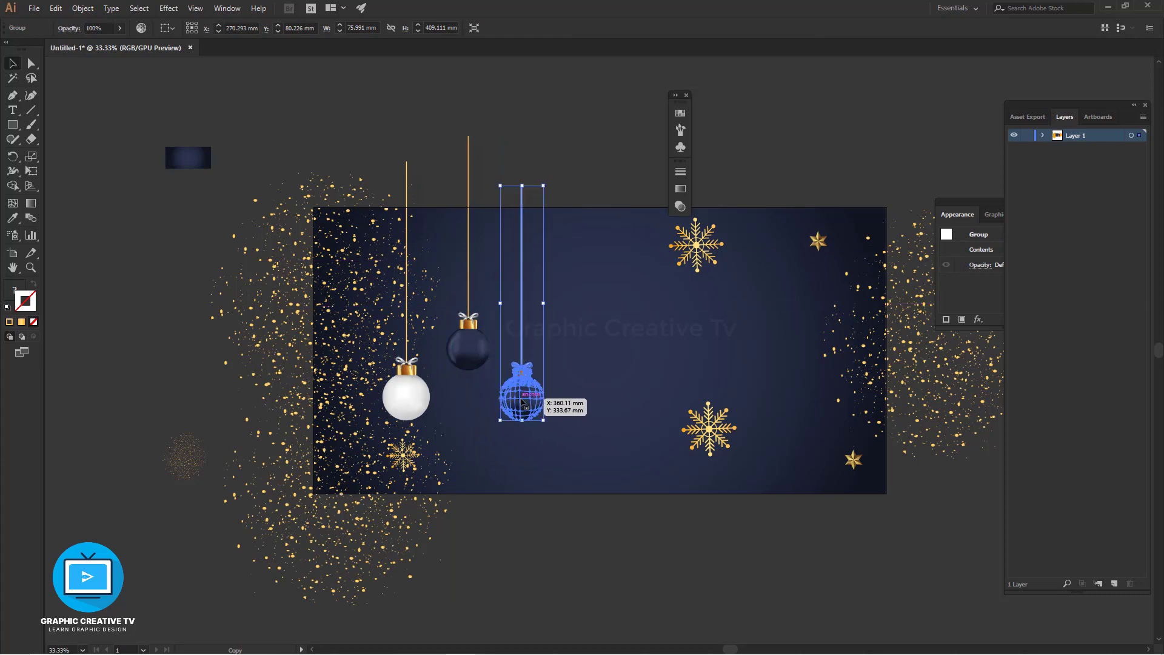
click(531, 535)
- Try to recolour the ball of the copied navy ornament with a gold fill sampled from the decorations
double_click(524, 410)
click(524, 406)
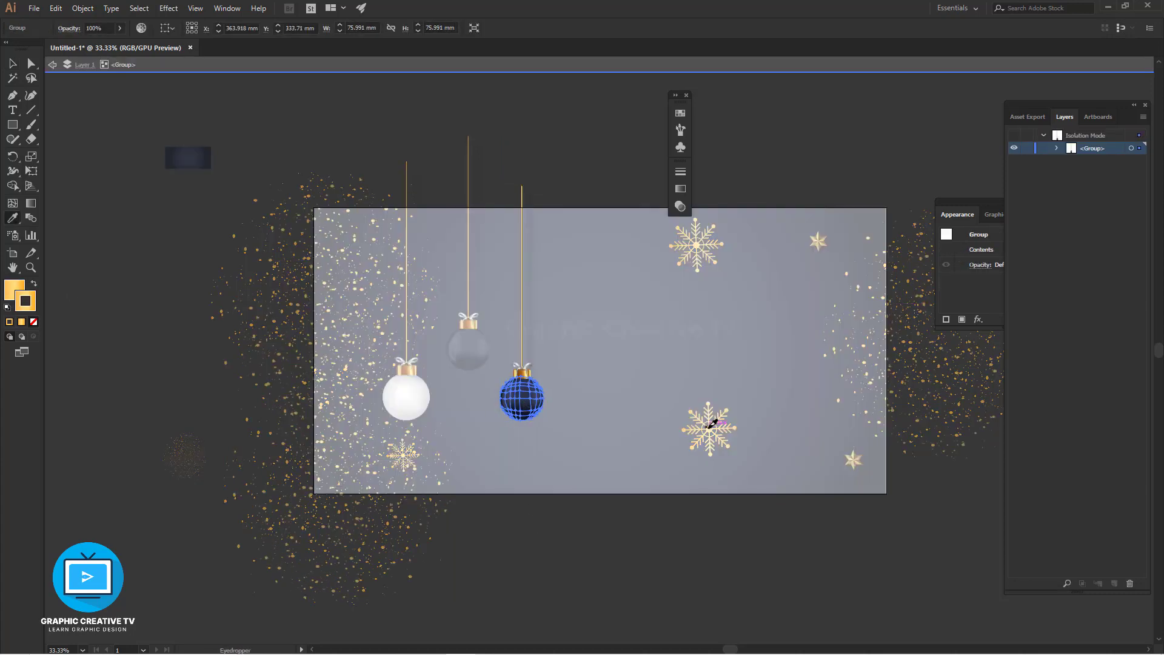
click(51, 63)
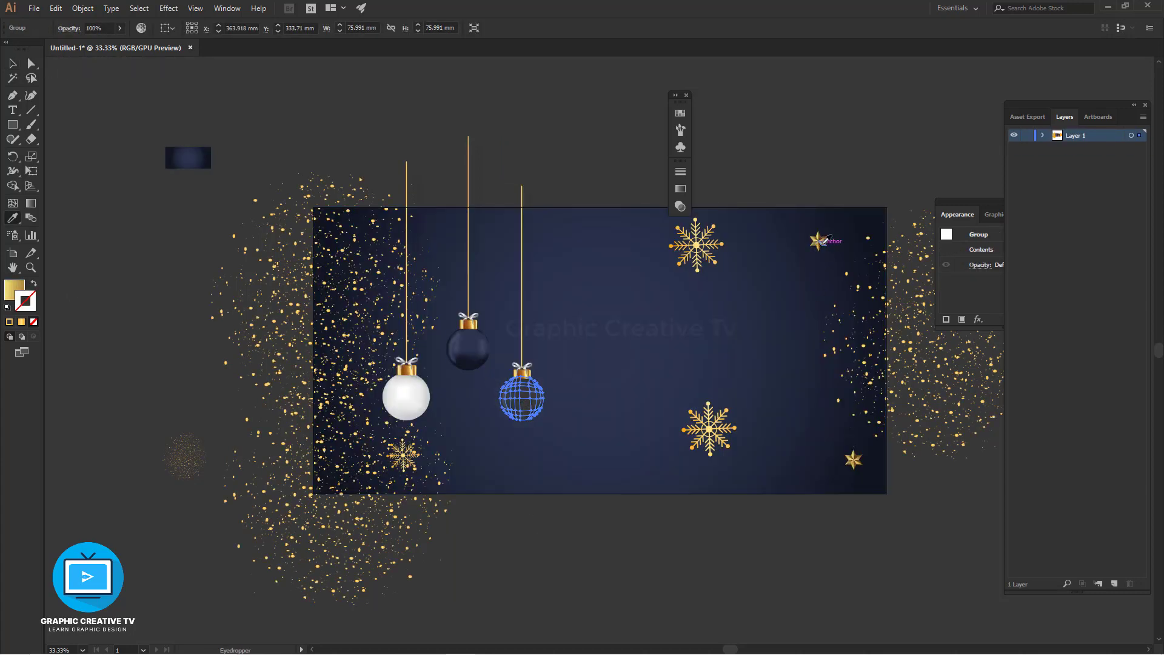
key(v)
click(625, 510)
key(ctrl+z)
click(662, 522)
key(ctrl+z)
click(649, 528)
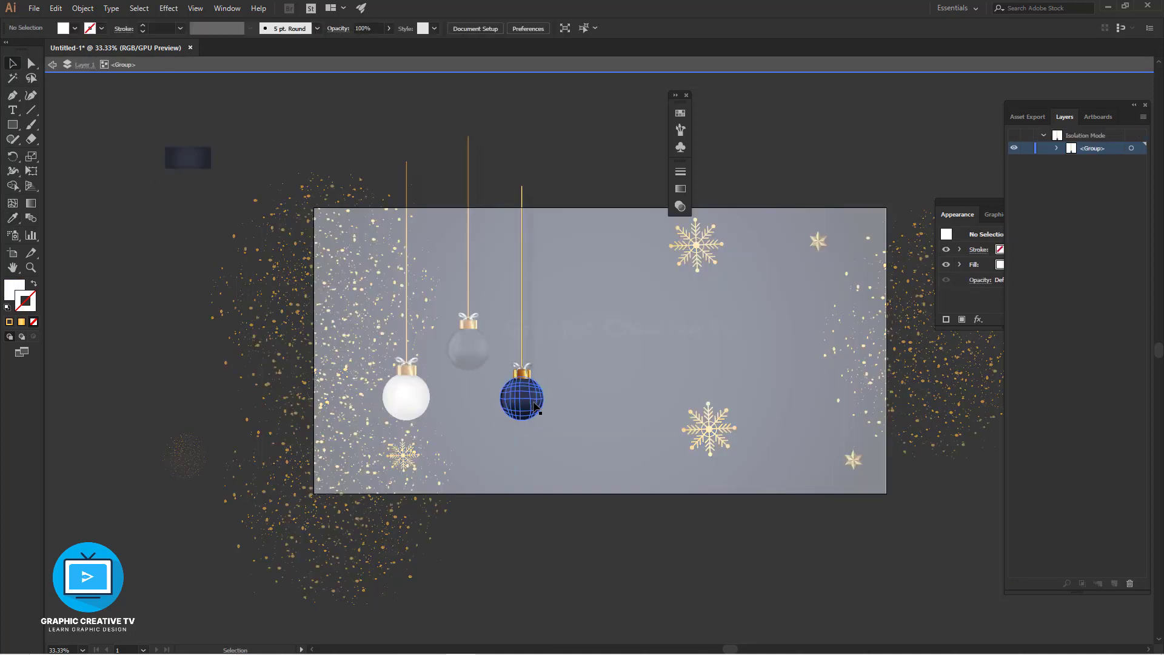
- Try to move the navy ball out of the copied ornament toward the banner's centre
drag(535, 404, 648, 342)
key(ctrl+z)
click(49, 65)
click(50, 65)
click(540, 409)
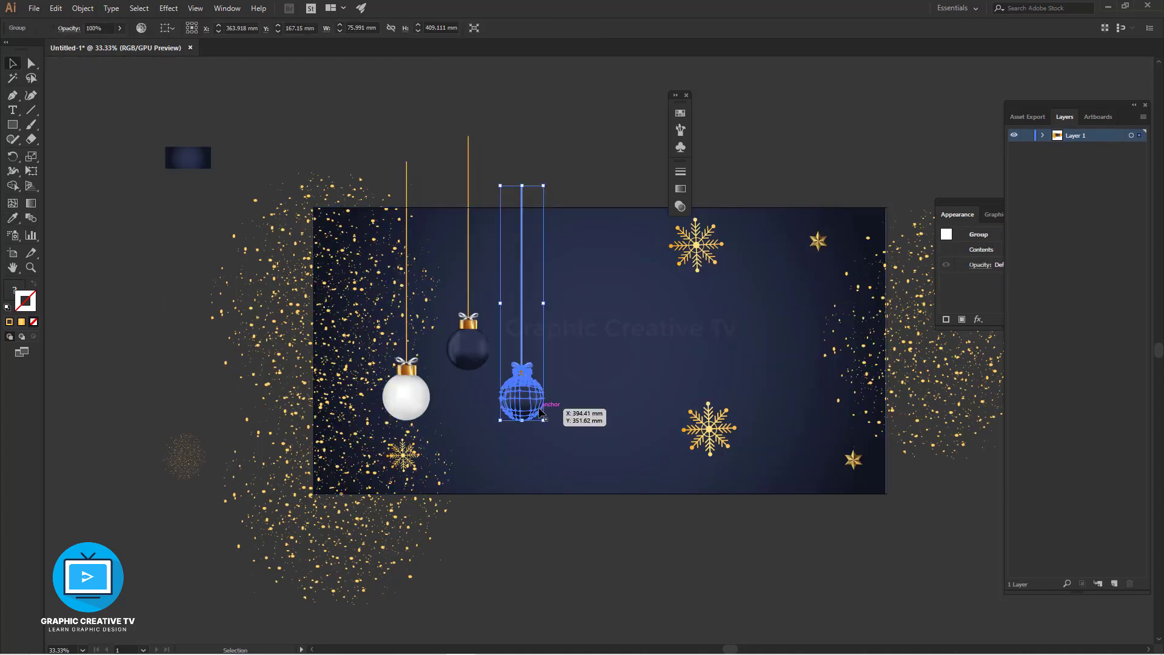
- Shrink the lower right snowflake and move it to the banner's bottom centre, and shrink the upper snowflake and shift it right
click(733, 426)
drag(737, 402, 711, 429)
drag(699, 447, 592, 469)
click(622, 519)
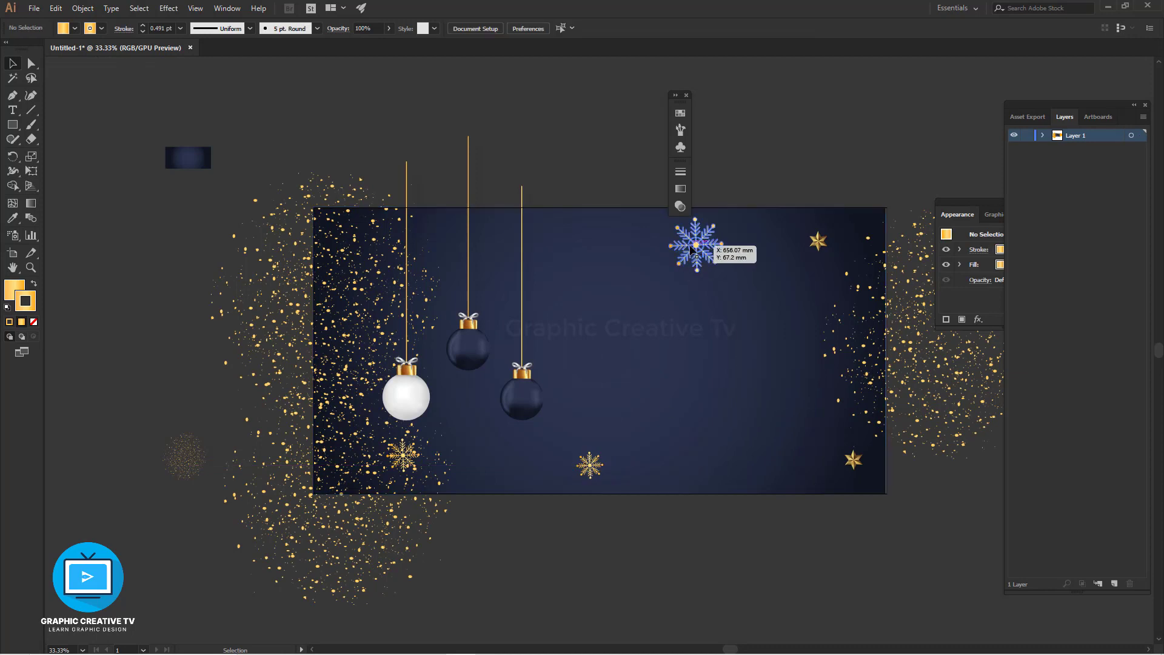
drag(692, 248, 715, 268)
click(730, 172)
- Add the text "crismistmas" right of the ornaments and enlarge it to about 212 pt
click(13, 111)
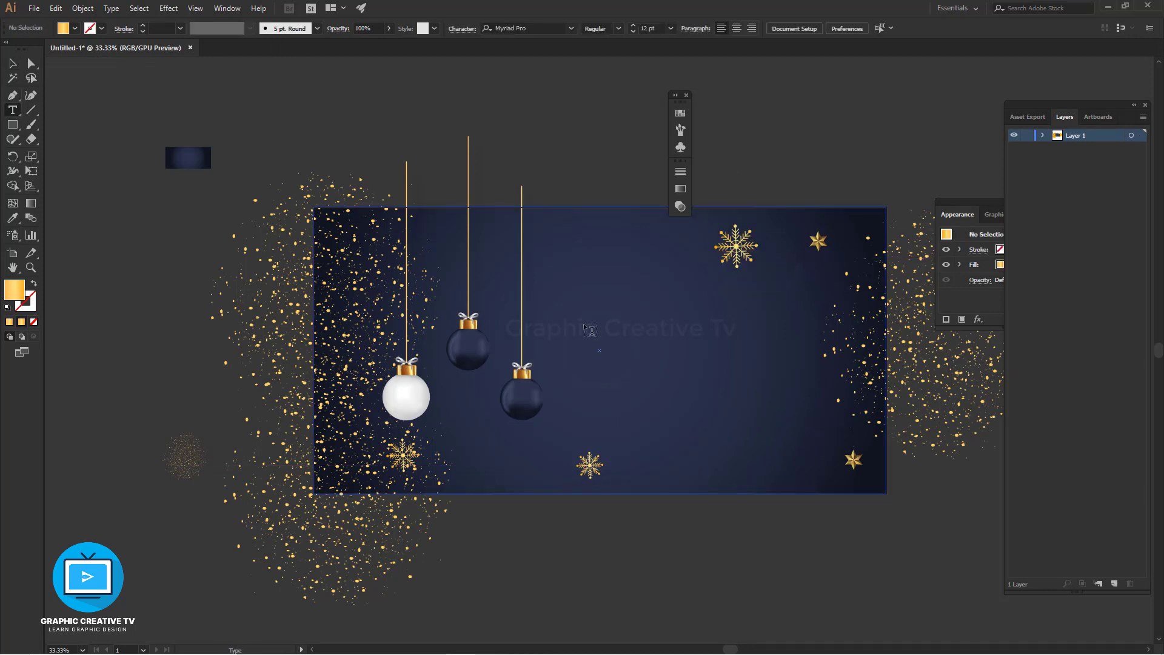
click(590, 331)
text(crismistmas)
key(Escape)
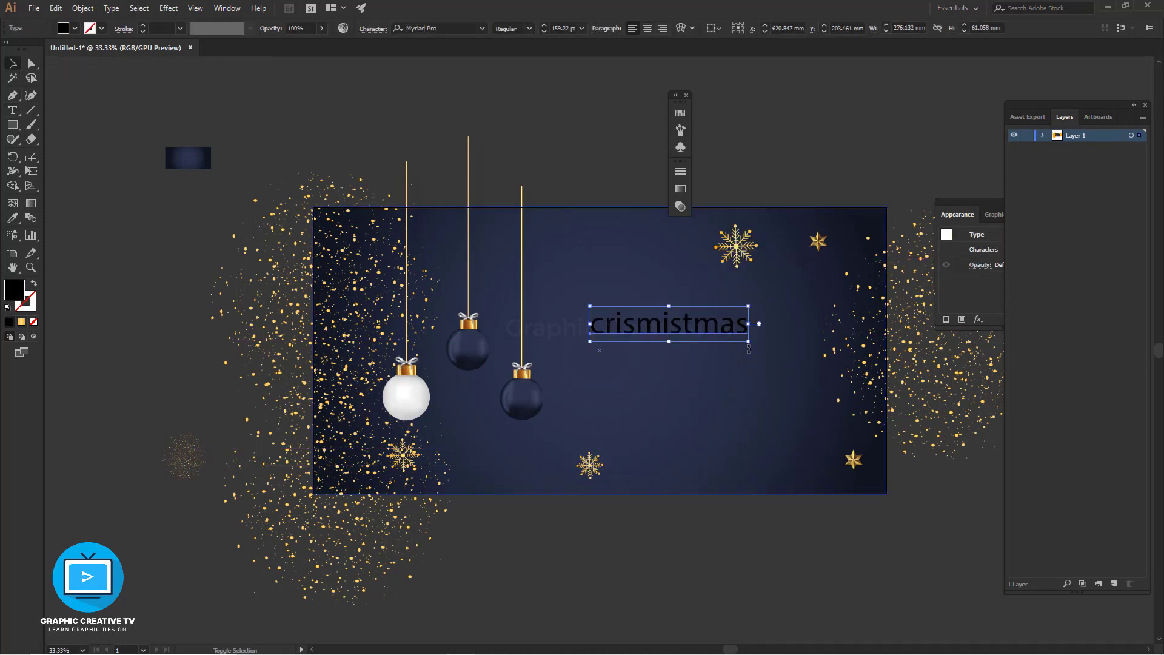
drag(748, 347, 801, 344)
- Try several fonts on the "crismistmas" text and set it in Great Vibes
click(447, 28)
key(Down)
key(Down)
key(Down)
key(Down)
key(Down)
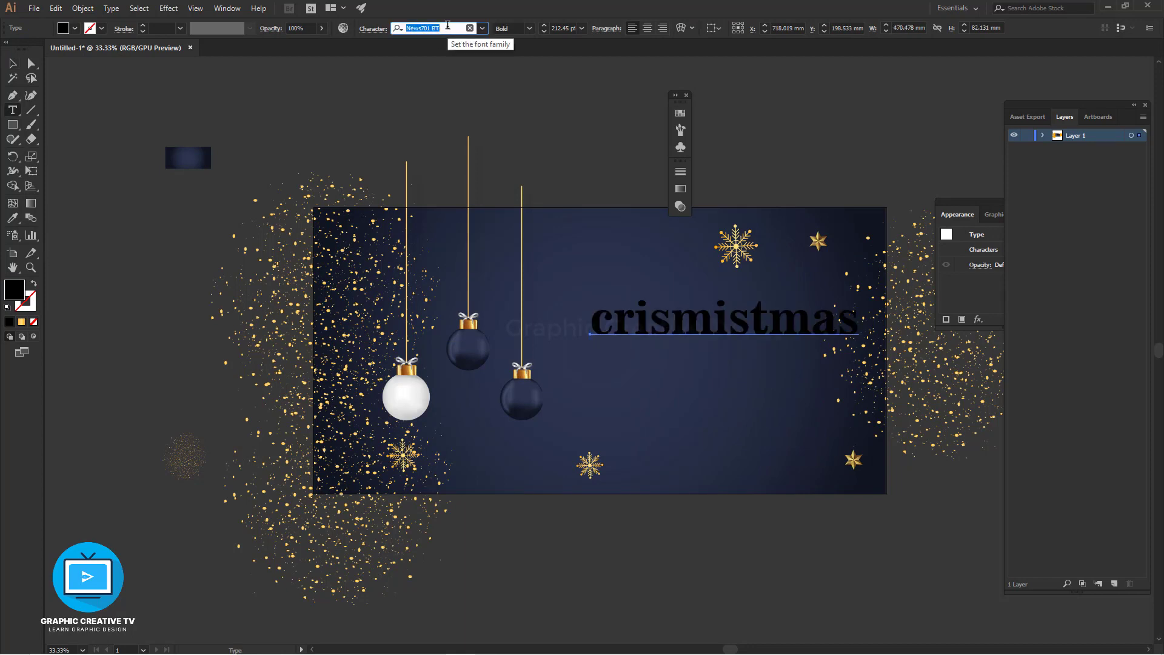
key(Down)
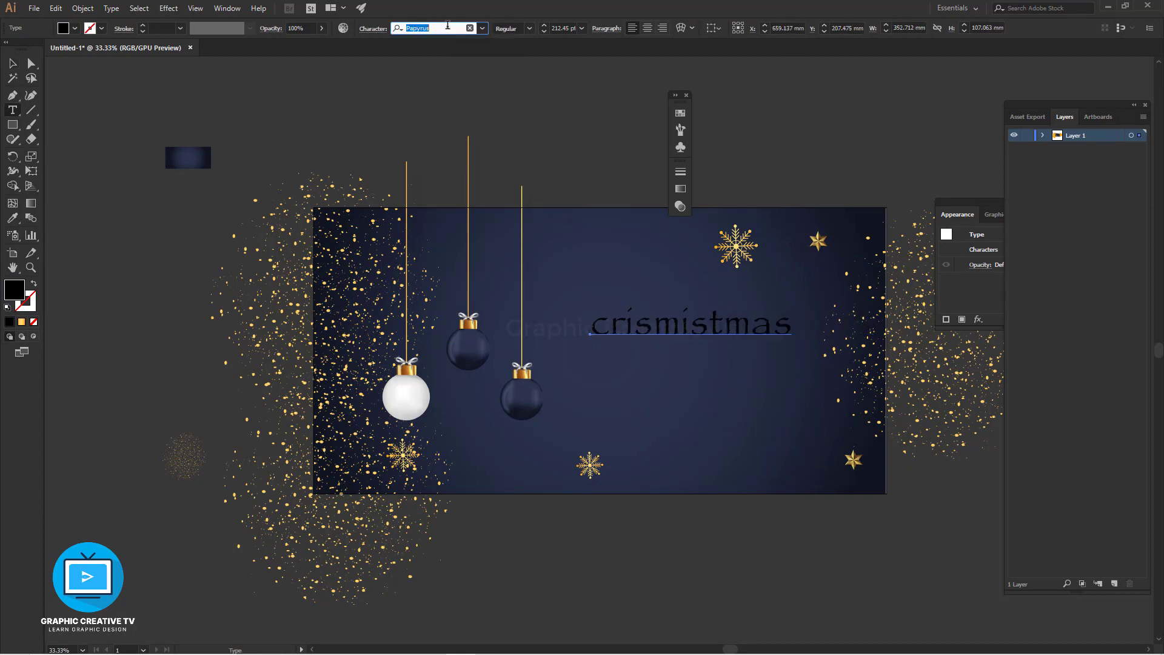
key(Up)
text(gr)
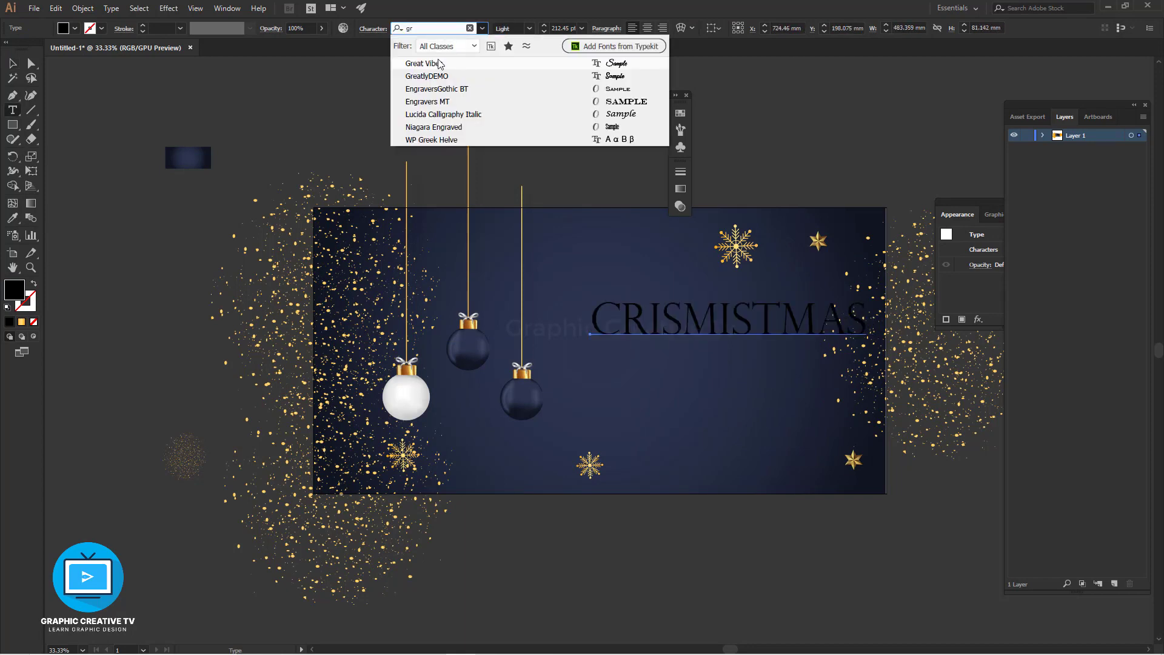
click(438, 63)
click(12, 64)
- Capitalise the first letter of the "crismistmas" headline and enlarge the text to about 266 pt
click(13, 110)
click(602, 337)
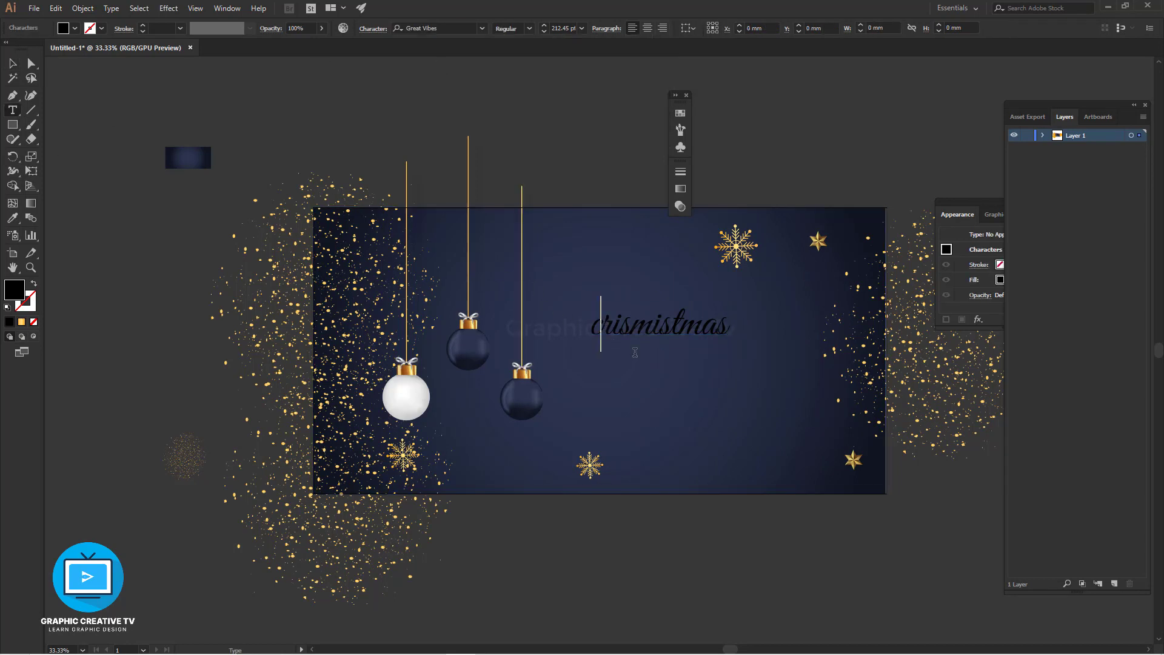
click(13, 63)
drag(751, 353, 791, 370)
click(755, 375)
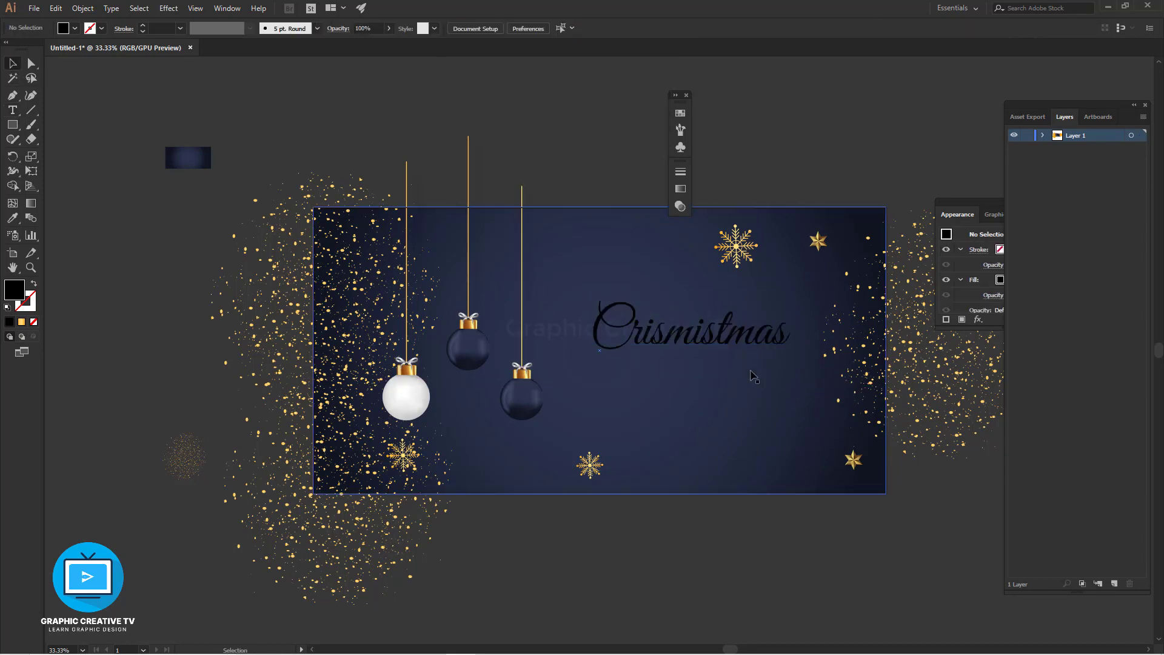
- Place a copy of the script headline above the banner and replace its text with "Merry"
drag(735, 329, 748, 127)
click(746, 176)
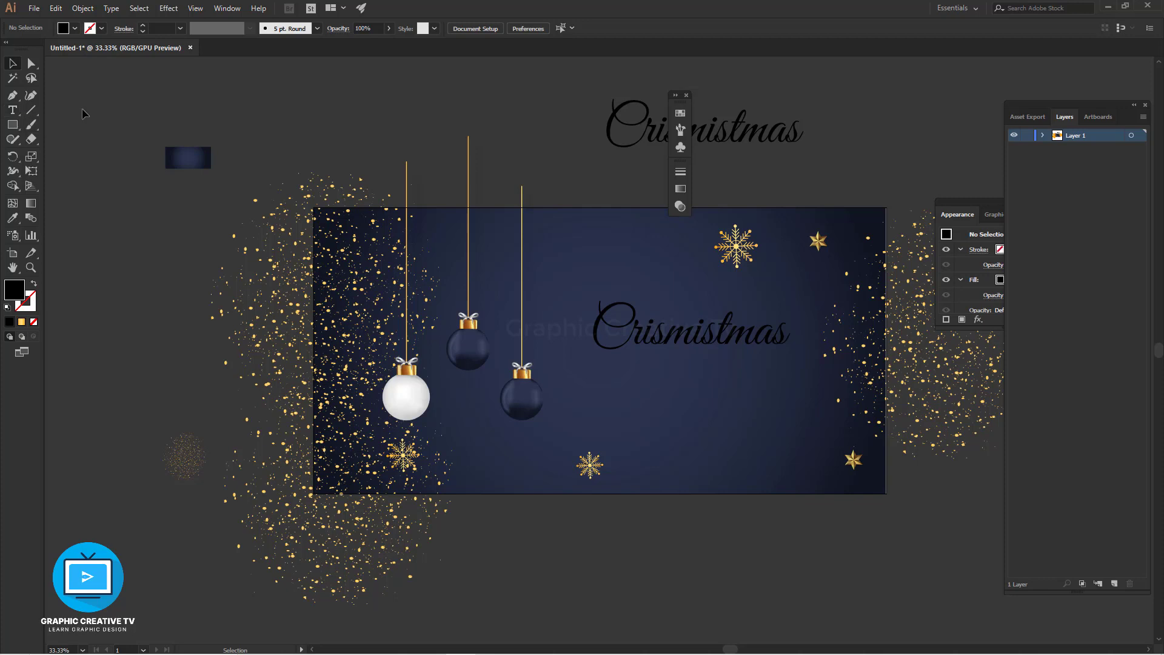
click(723, 143)
click(13, 111)
click(715, 131)
key(ctrl+a)
key(BackSpace)
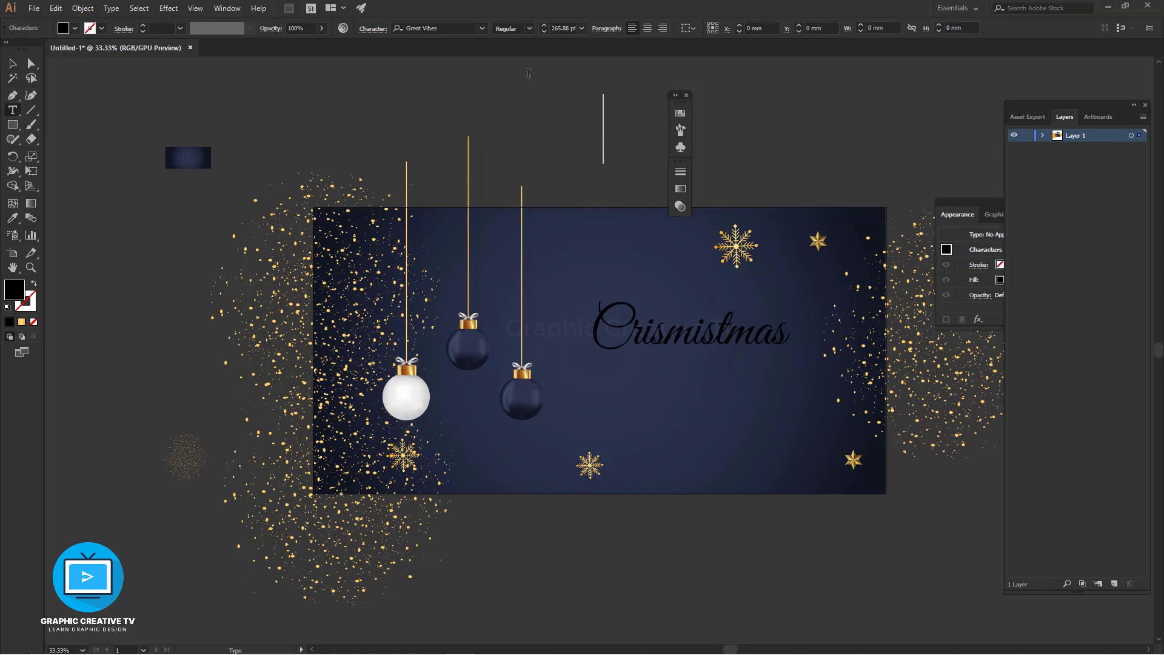
text(Merry)
- Try several fonts on the "Merry" text and set it in HelveticaInserat-Roman
key(ctrl+a)
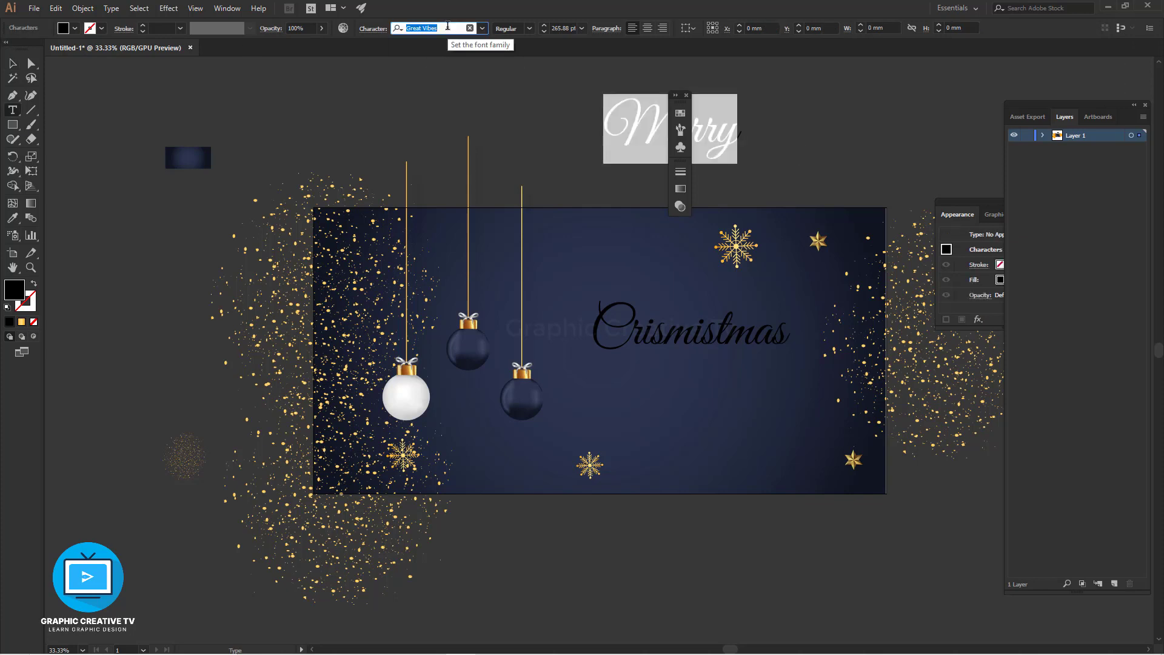
key(Down)
key(Down)
key(Down)
key(Down)
key(Down)
key(Down)
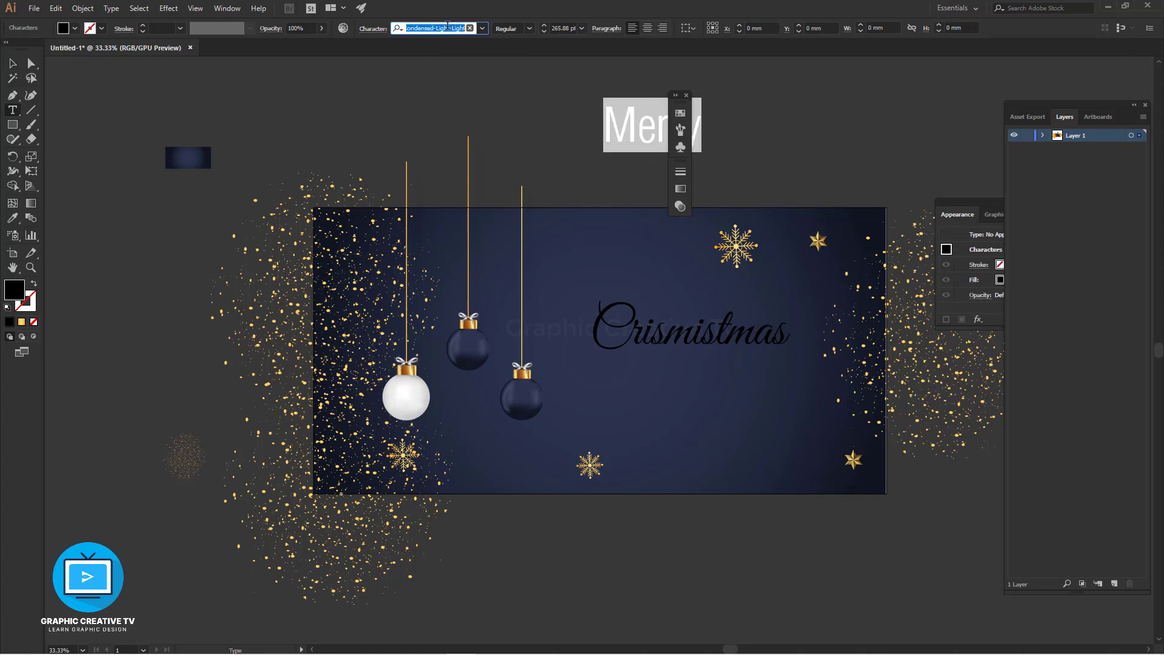
key(Down)
key(Down)
key(Escape)
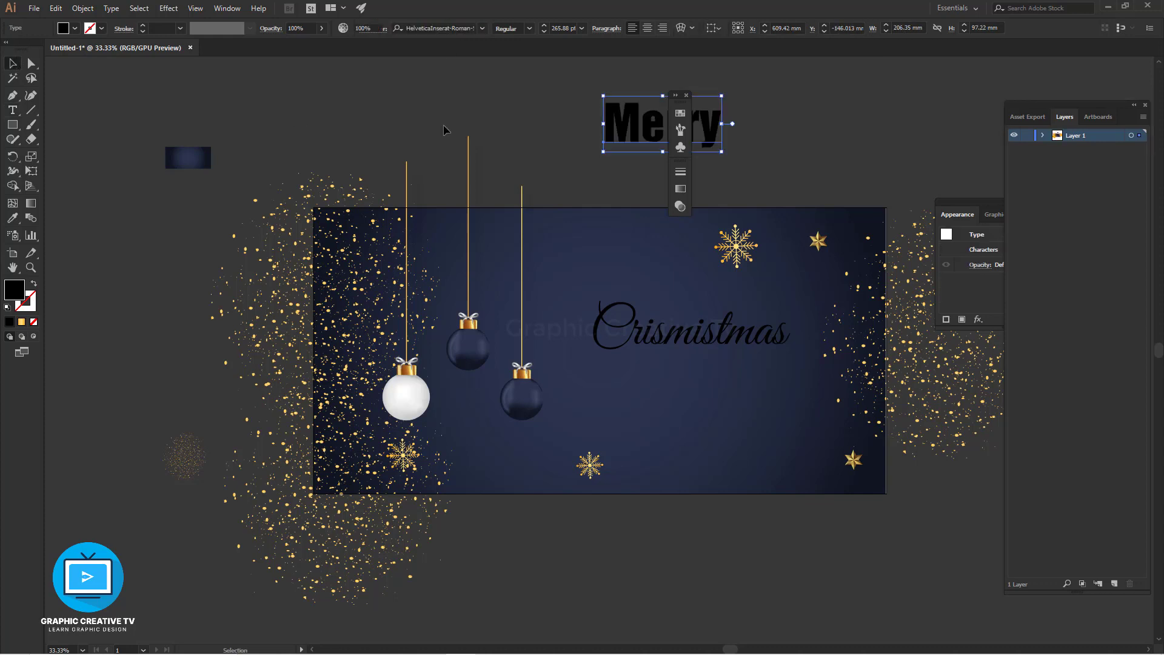
- Replace the word "Merry" with "Sale" and move it directly below the script headline on the banner
click(13, 110)
click(641, 123)
key(ctrl+a)
text(S)
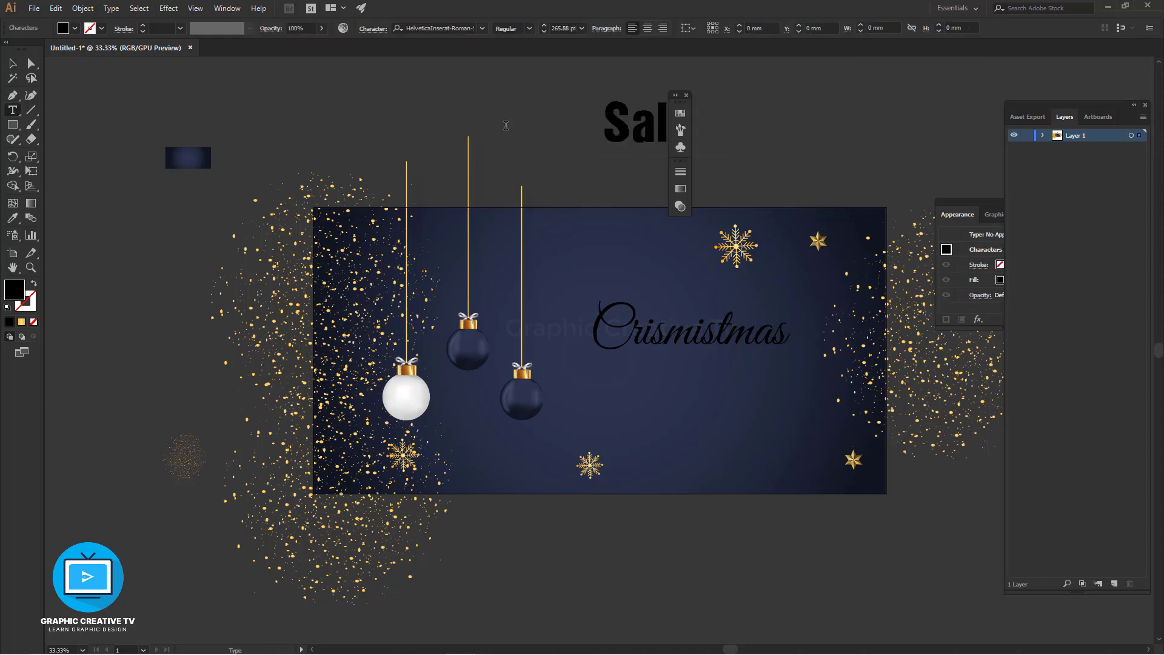
text(ale)
key(Escape)
drag(686, 131, 732, 377)
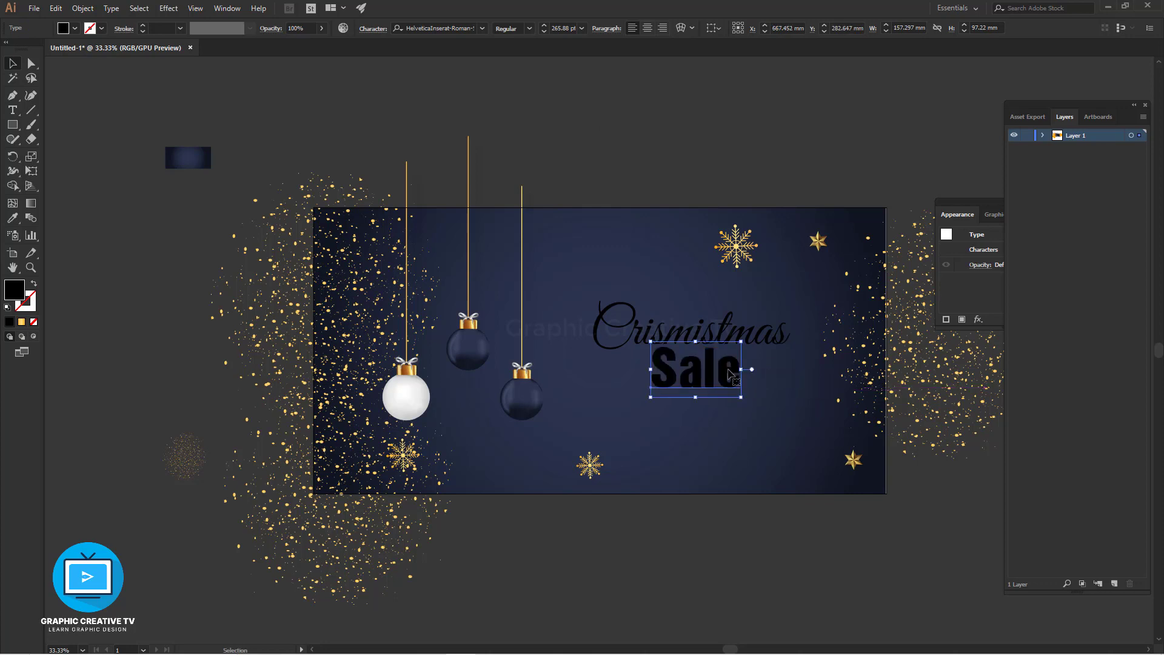
- Set the "Sale" text in the Lato font and try its Medium weight
click(437, 28)
text(lato)
key(Return)
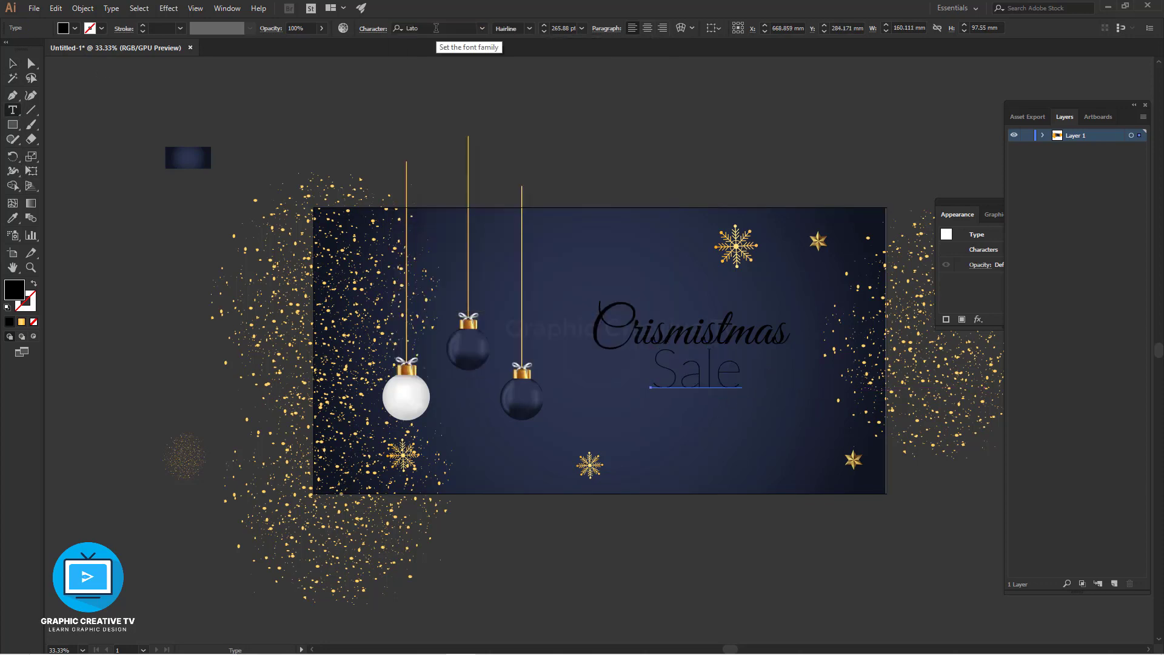
click(482, 29)
scroll(496, 230, down, 2)
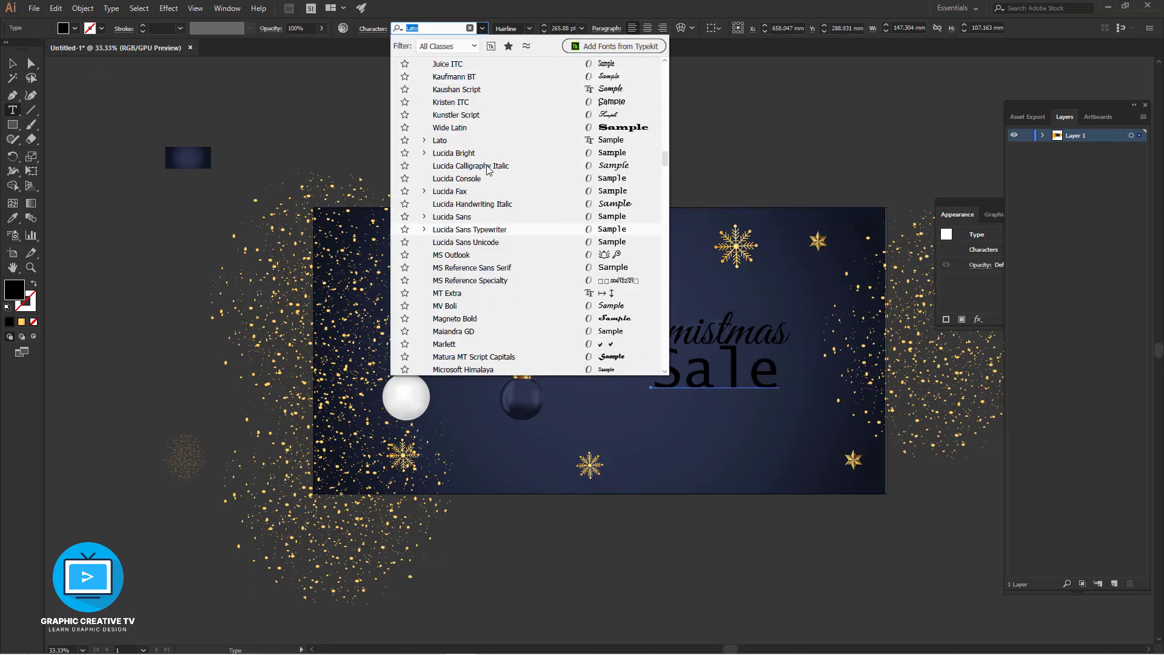
click(529, 28)
click(516, 124)
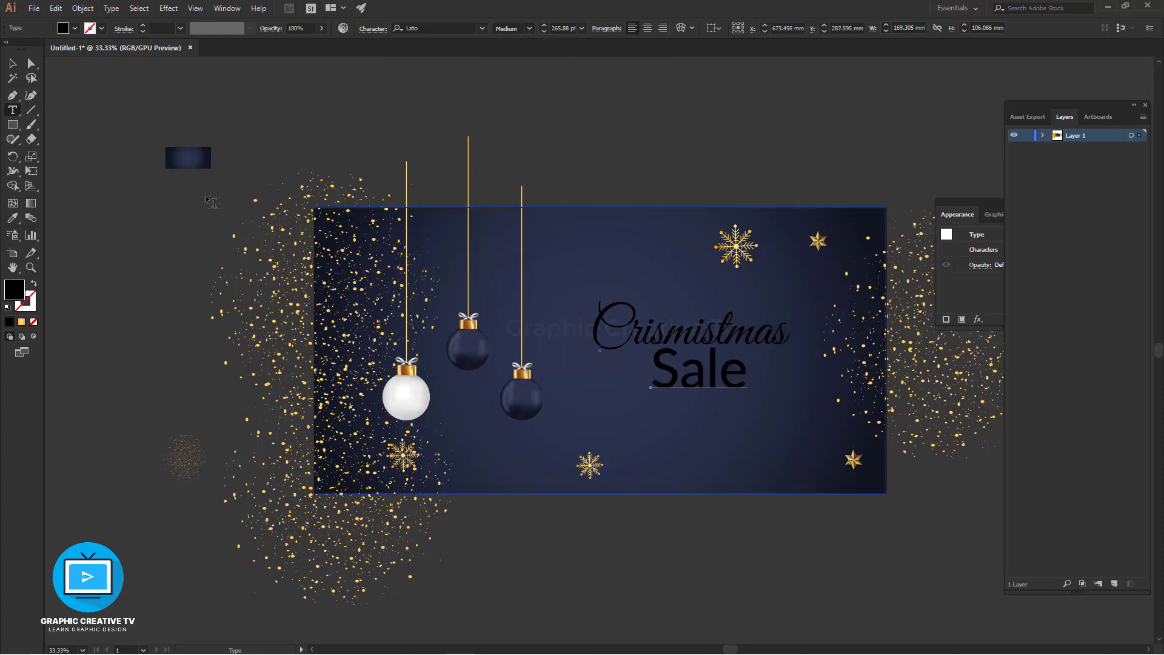
- Turn the "Sale" text into all caps and centre it under the script headline
click(373, 28)
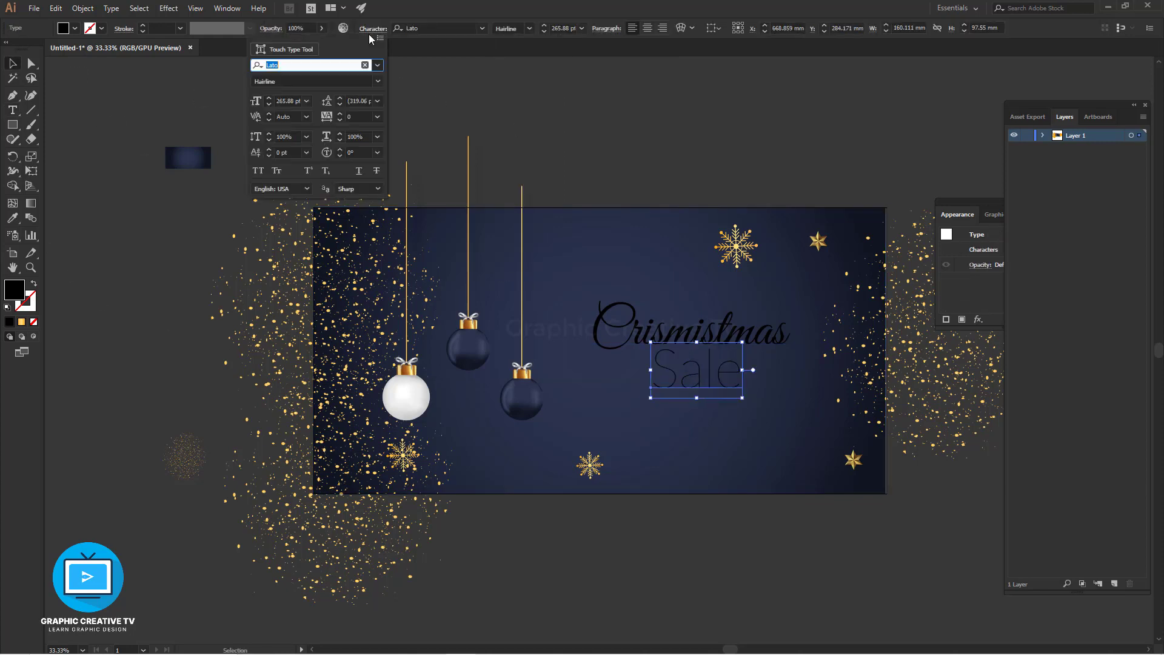
click(258, 171)
drag(703, 383, 690, 387)
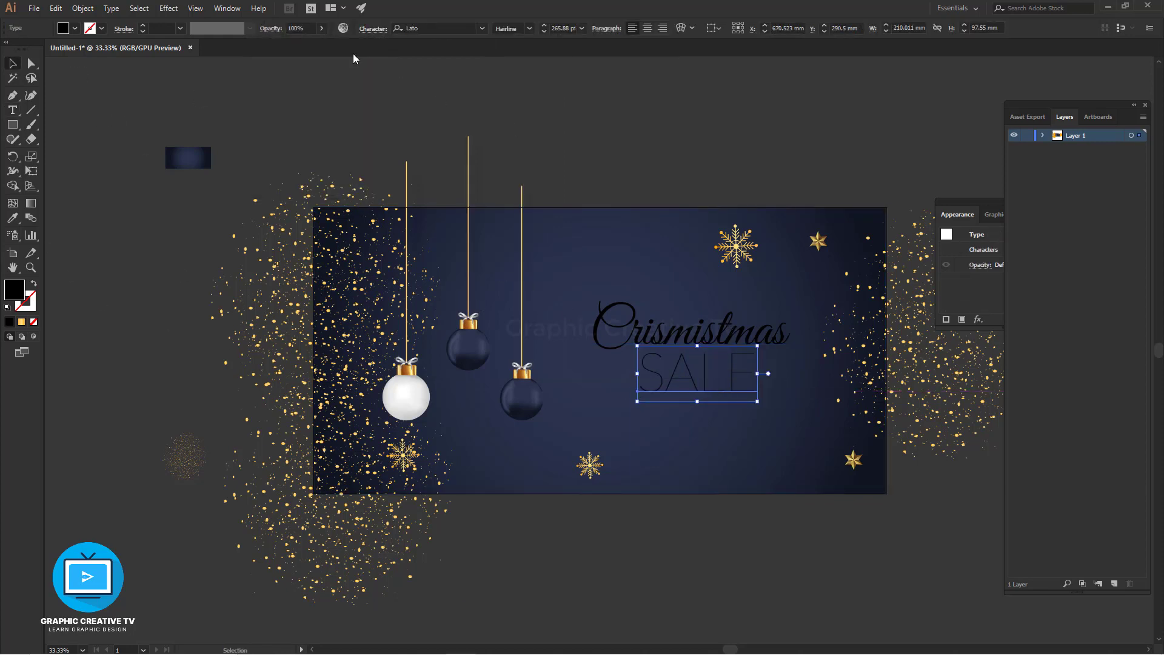
- Move the script headline and the SALE text up together
click(746, 370)
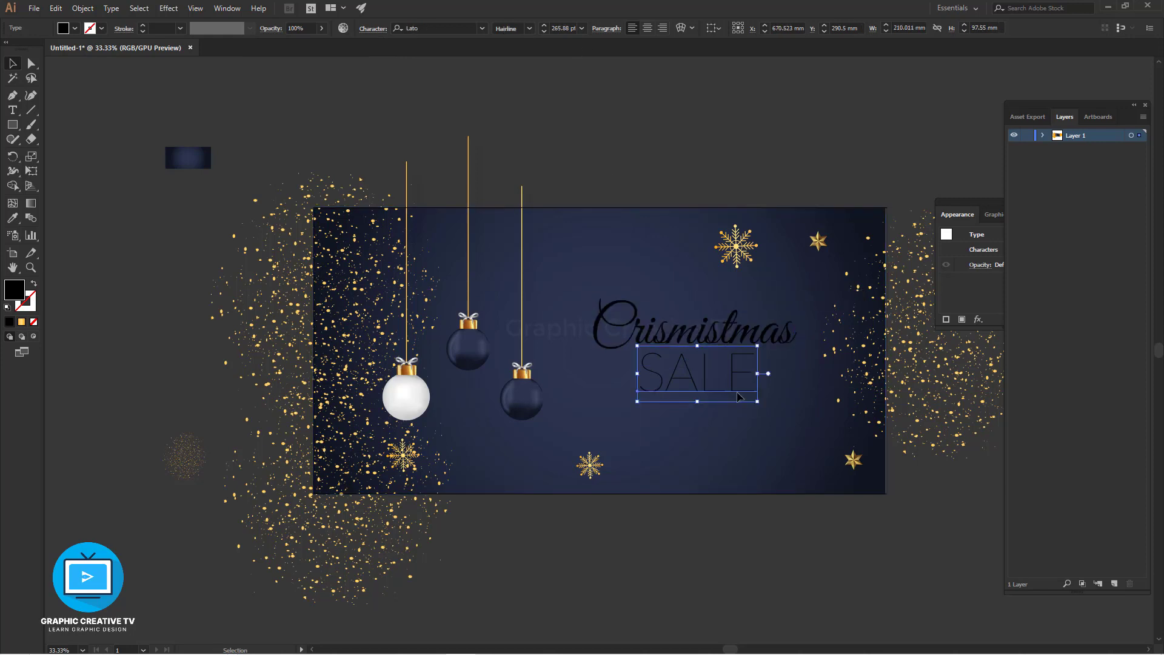
shift+click(777, 331)
key(shift+Up)
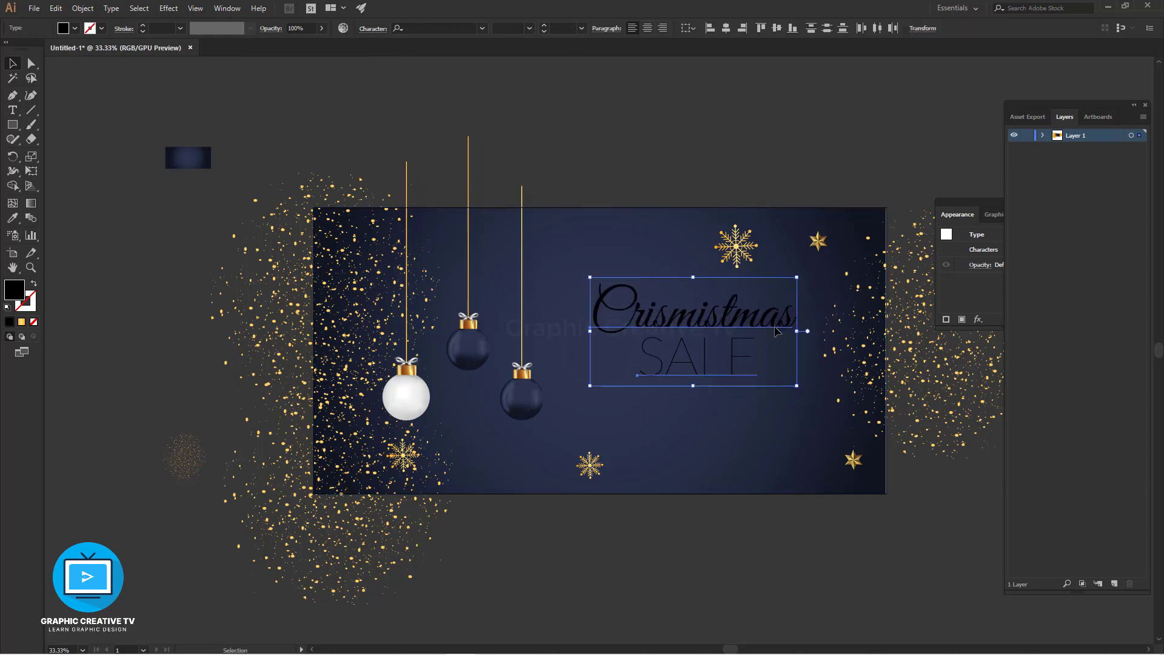
- Duplicate the script headline and keep the copy above the banner
click(700, 155)
drag(725, 369, 714, 136)
key(Delete)
click(719, 318)
key(ctrl+q)
click(698, 349)
- Convert the script headline on the banner to outlines
right_click(711, 144)
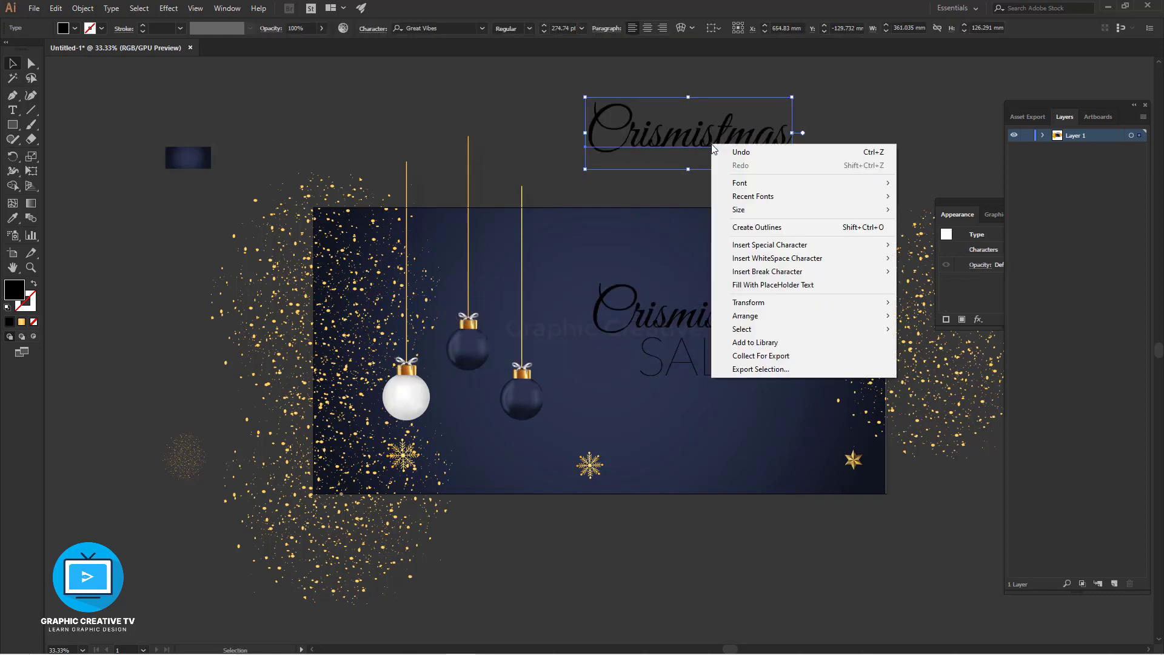
click(770, 227)
click(758, 315)
right_click(763, 317)
click(789, 402)
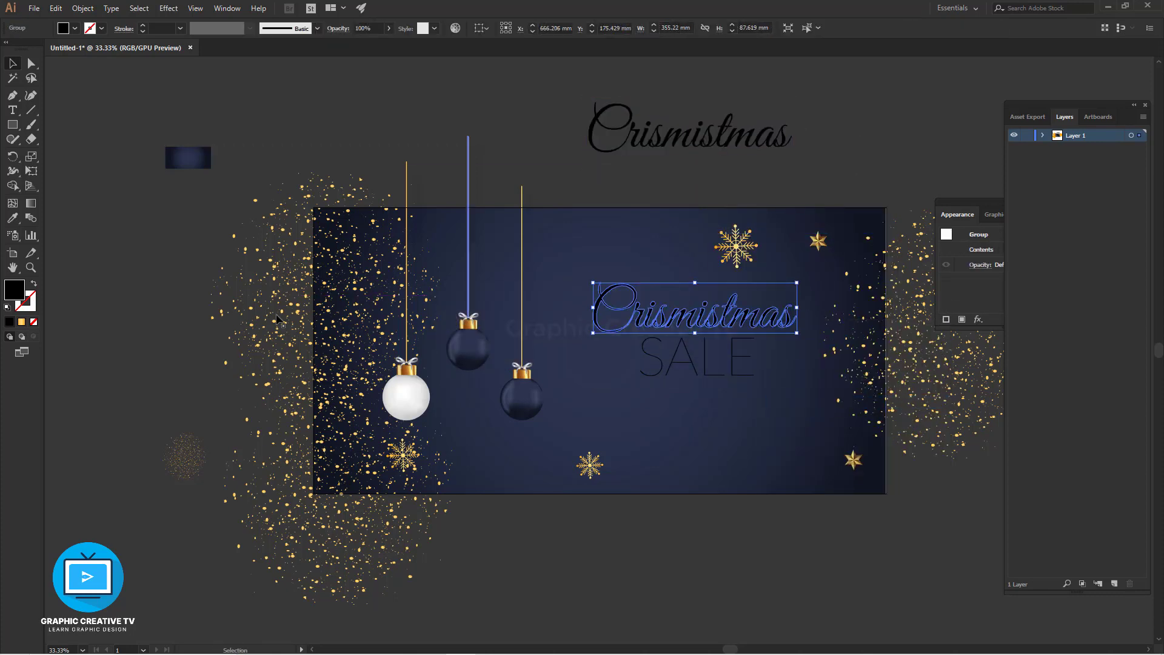
- Fill the outlined headline with the gold gradient sampled from the upper snowflake
key(i)
click(739, 247)
key(v)
click(296, 106)
click(749, 318)
- Fill the SALE text with white and set its font style to Bold Italic
click(732, 363)
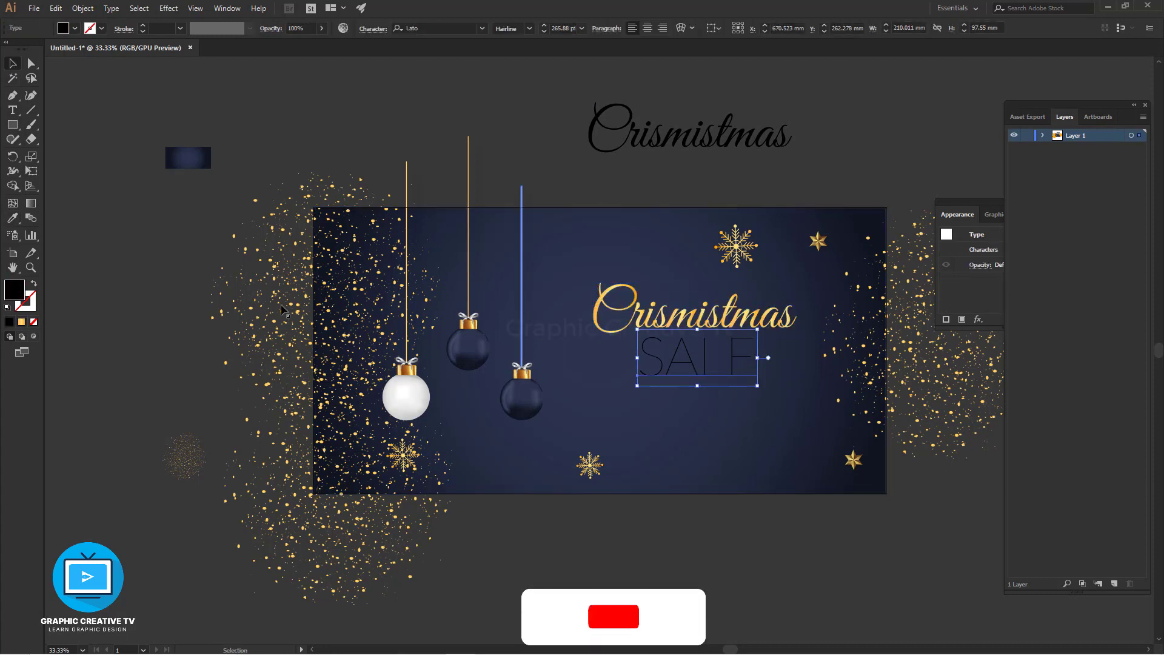
key(t)
double_click(19, 291)
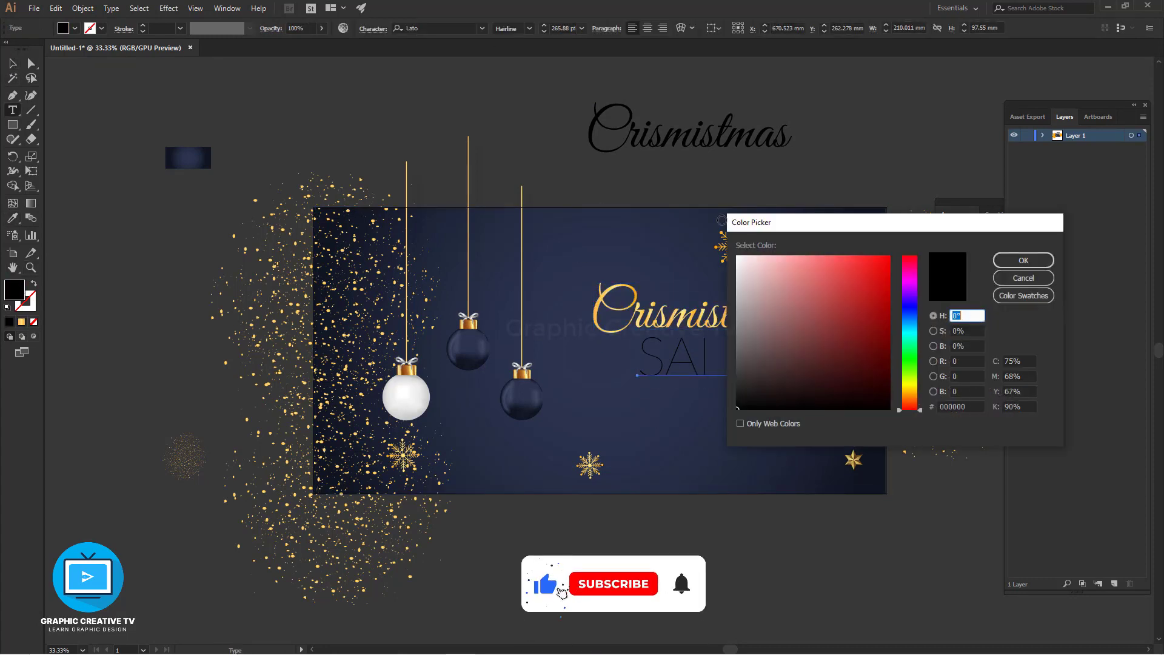
click(1022, 261)
click(530, 28)
click(520, 122)
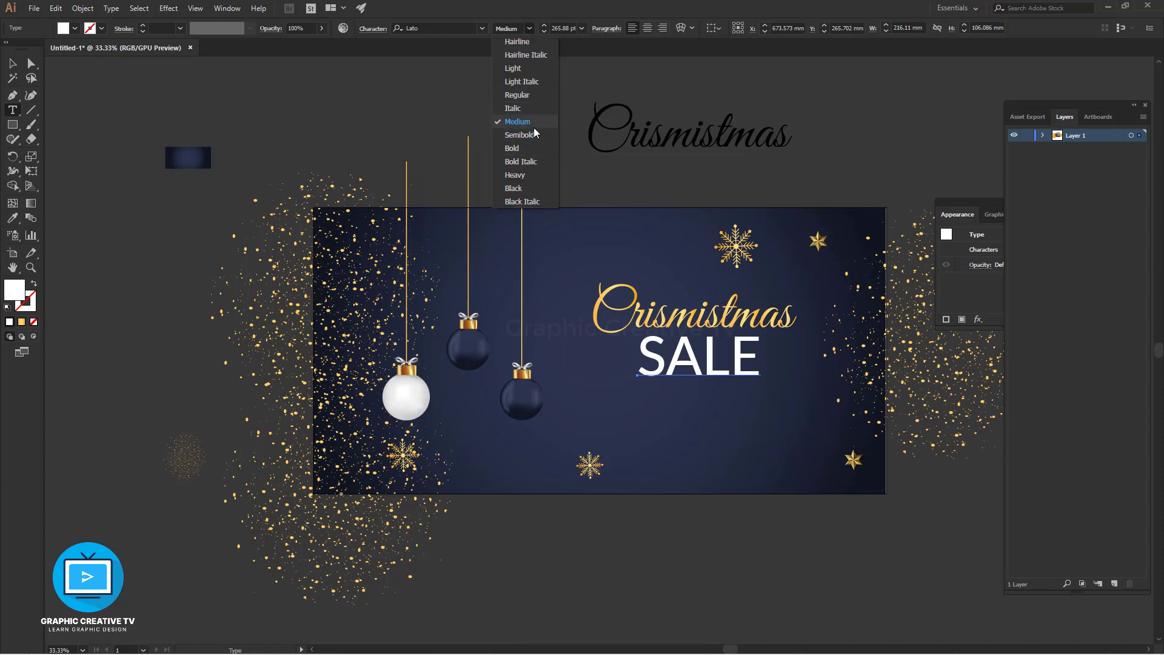
click(536, 160)
- Move the gold headline and the SALE text down together to the banner's vertical middle
click(13, 64)
click(637, 546)
click(731, 319)
shift+click(733, 356)
key(shift+Down)
key(shift+Down)
key(shift+Down)
key(shift+Down)
key(shift+Down)
key(shift+Down)
key(shift+Down)
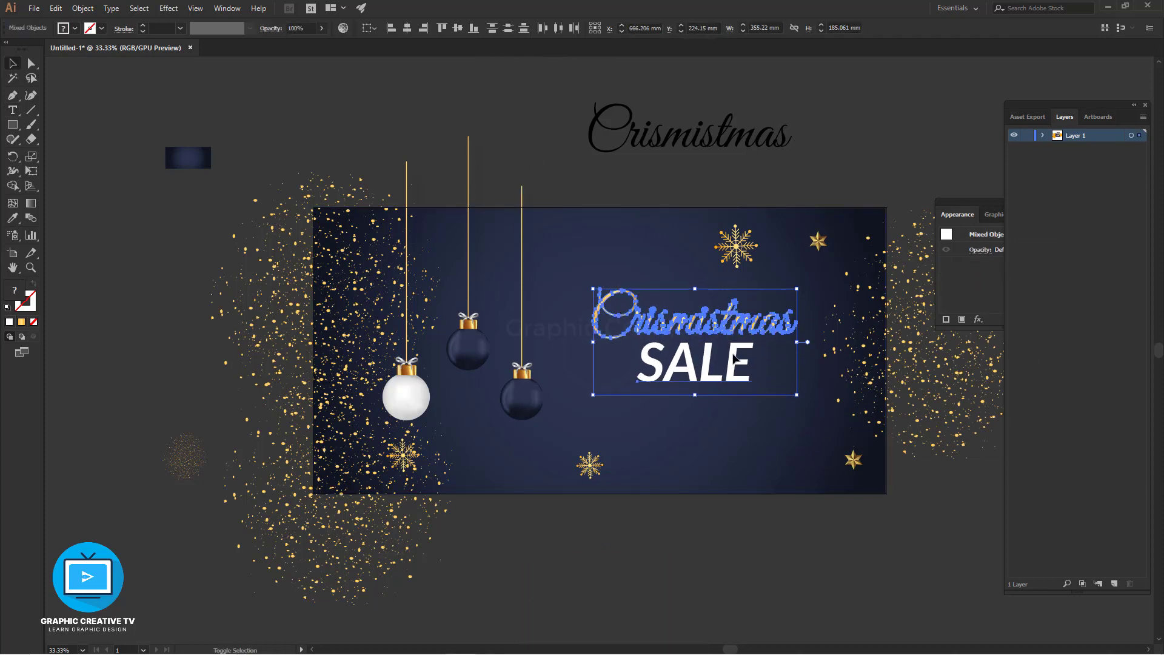
click(749, 604)
- Change the fill of the SALE text to a pale cream yellow
click(730, 373)
double_click(19, 298)
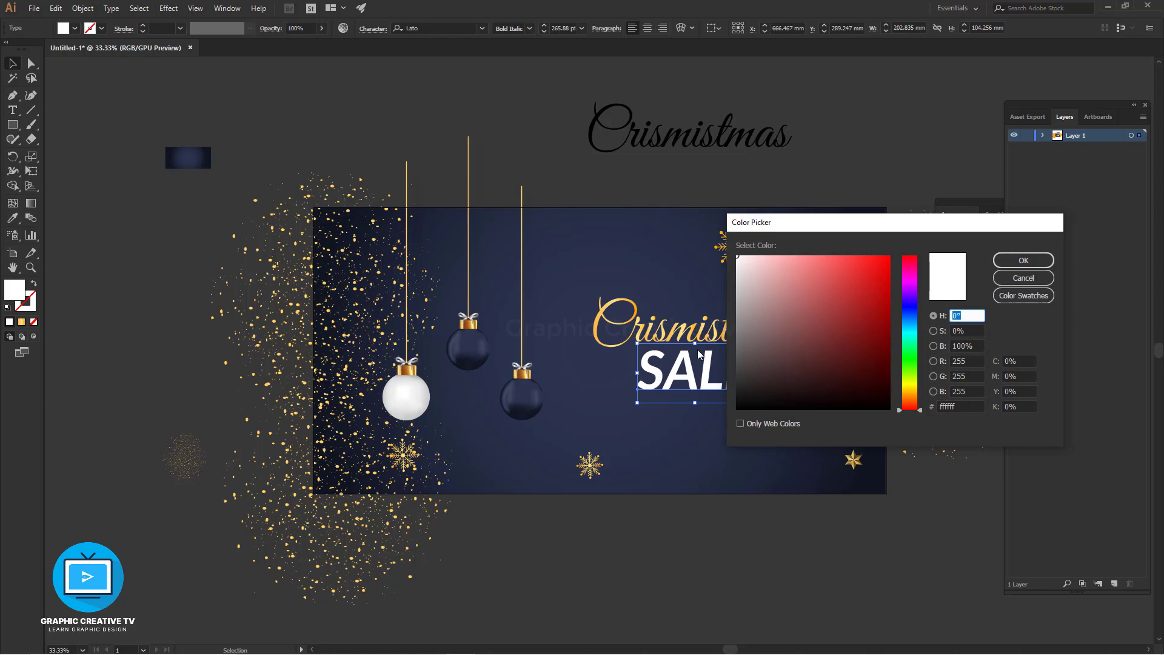
click(903, 386)
click(788, 255)
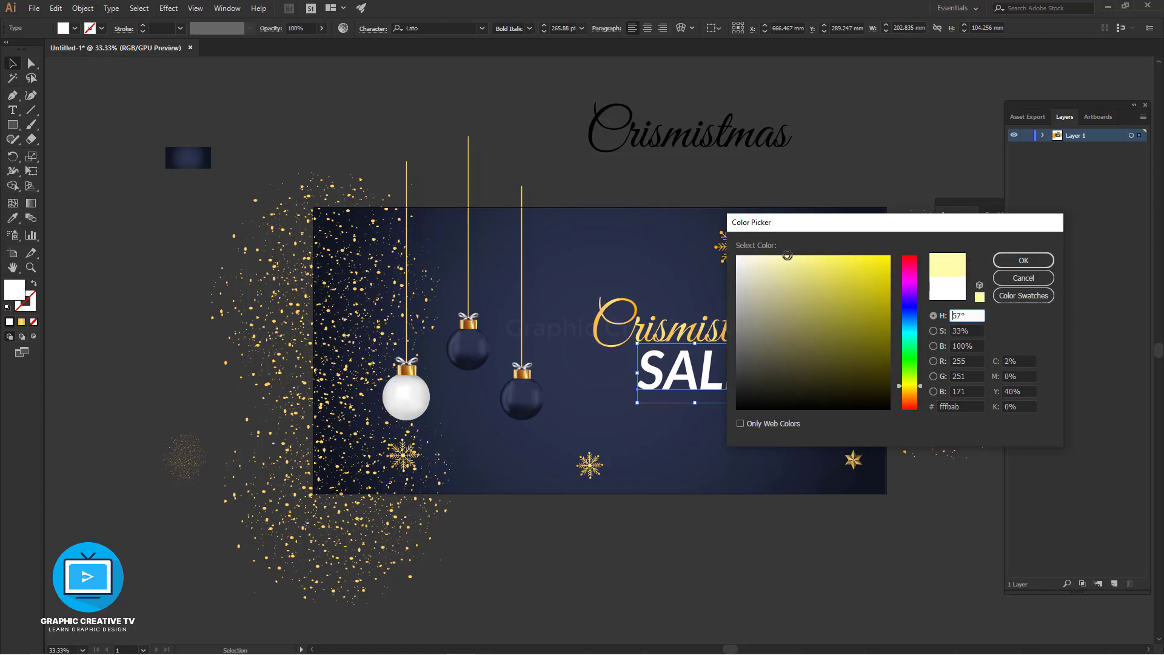
click(1007, 260)
- Try the Semibold, Regular and Light styles on the SALE text and set it to Light Italic
click(533, 136)
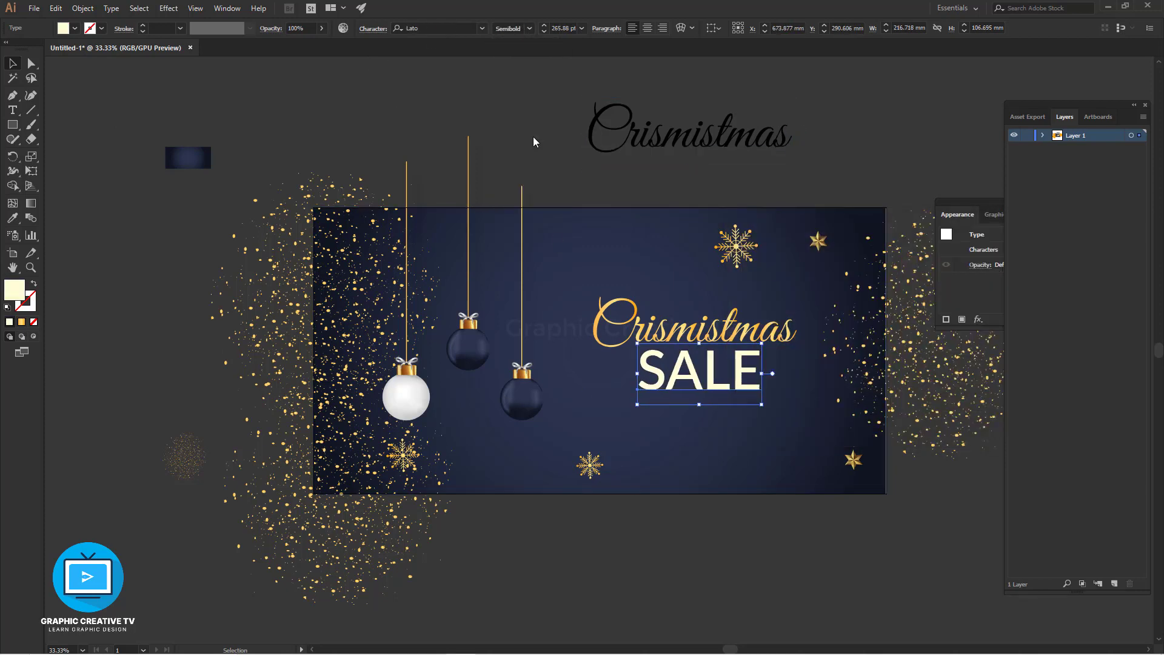
click(526, 31)
click(519, 95)
click(529, 29)
click(527, 70)
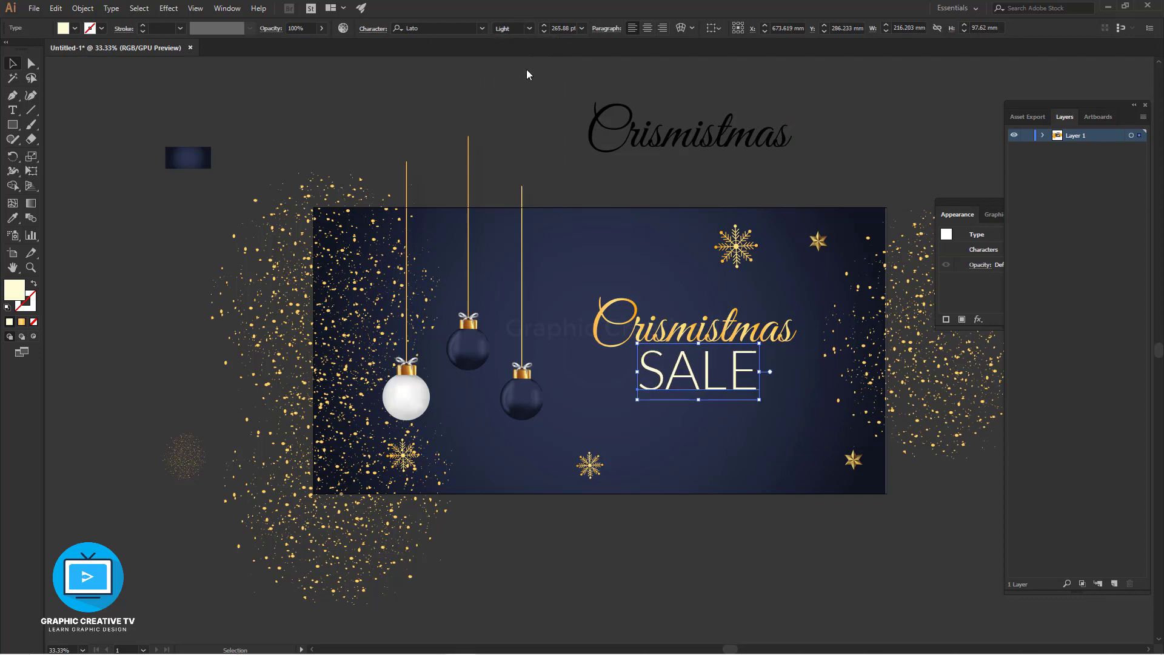
click(529, 31)
click(527, 81)
click(654, 264)
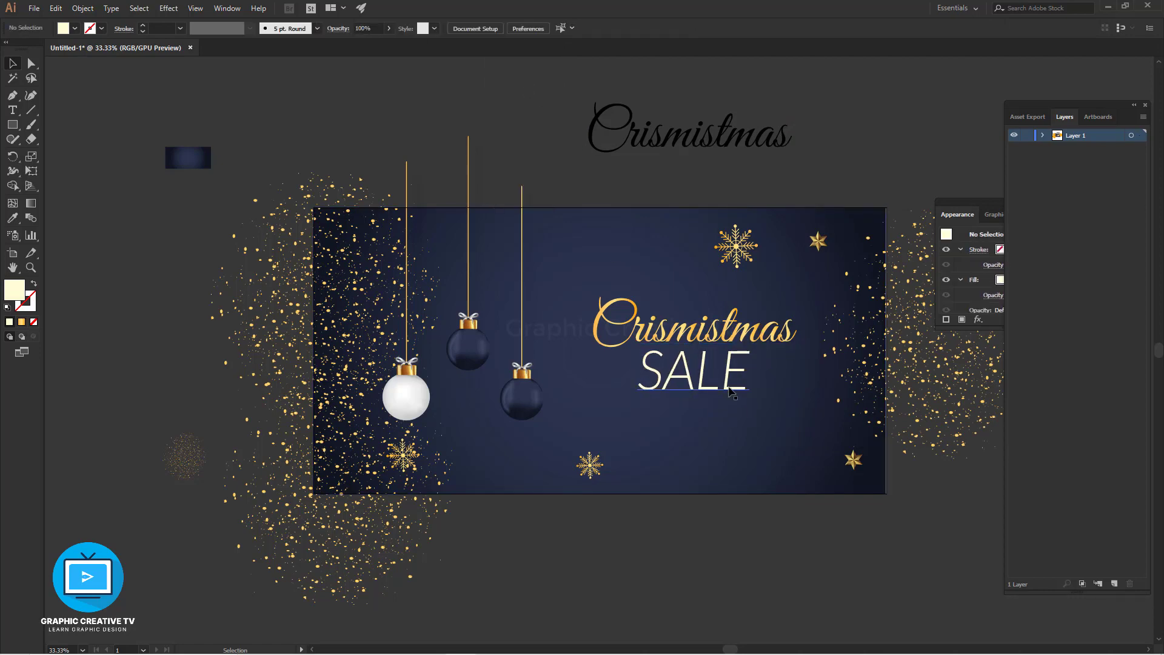
- Shift the gold headline and the SALE text slightly down together
click(700, 371)
shift+click(705, 337)
drag(706, 336, 707, 344)
- Move the lower glitter cluster under the ornaments at the banner's bottom edge, and shift the bottom snowflake right to below SALE
drag(438, 485, 600, 565)
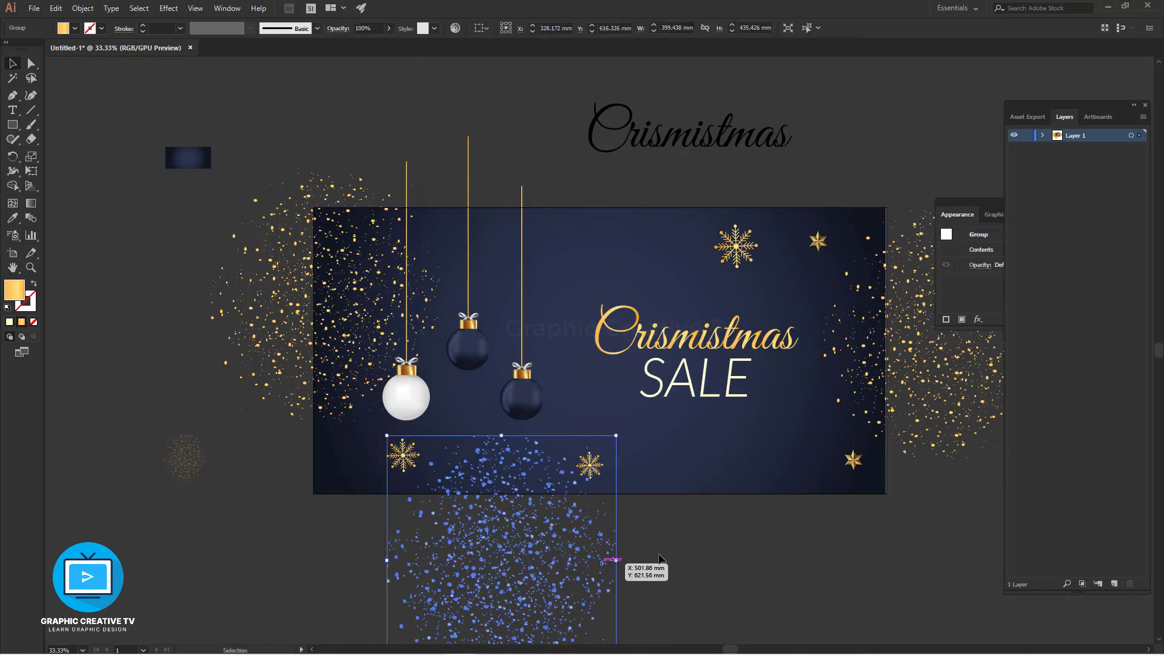
click(698, 385)
drag(592, 467, 708, 474)
- Raise the gold headline and the SALE text together to free space above the bottom snowflake
click(704, 386)
shift+click(708, 339)
key(shift+Up)
key(shift+Up)
key(shift+Up)
key(shift+Up)
key(shift+Up)
key(shift+Up)
key(shift+Up)
key(shift+Up)
key(shift+Up)
key(shift+Up)
key(shift+Up)
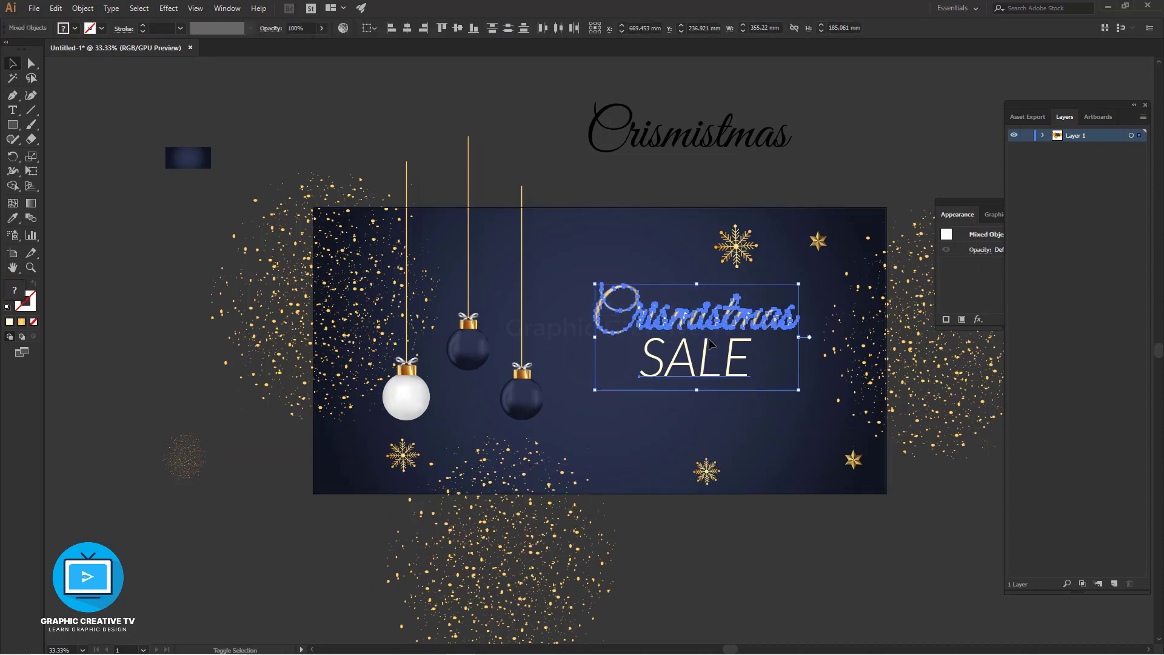
click(854, 165)
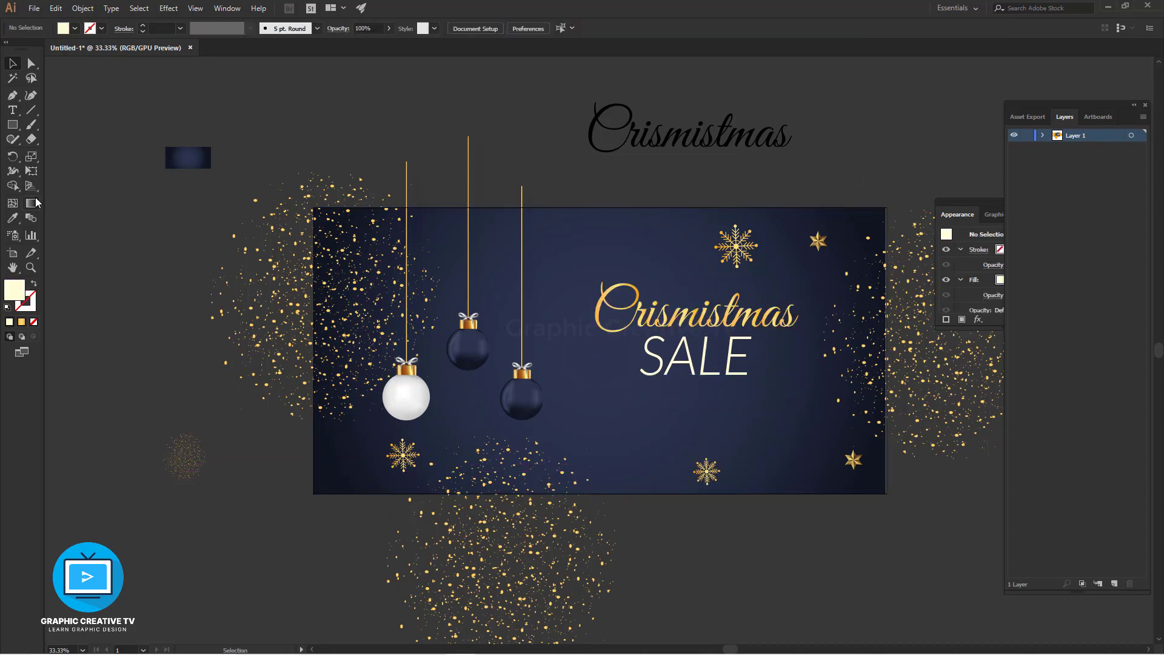
- Fill the small navy rectangle outside the banner with the gold gradient sampled from the upper snowflake
click(183, 160)
key(i)
click(736, 246)
key(v)
click(119, 125)
- Move the gold rectangle below the SALE text and stretch it into a bar about 297 mm wide
drag(205, 156, 691, 404)
drag(697, 406, 782, 408)
drag(651, 406, 610, 407)
click(800, 536)
drag(750, 407, 762, 408)
click(794, 528)
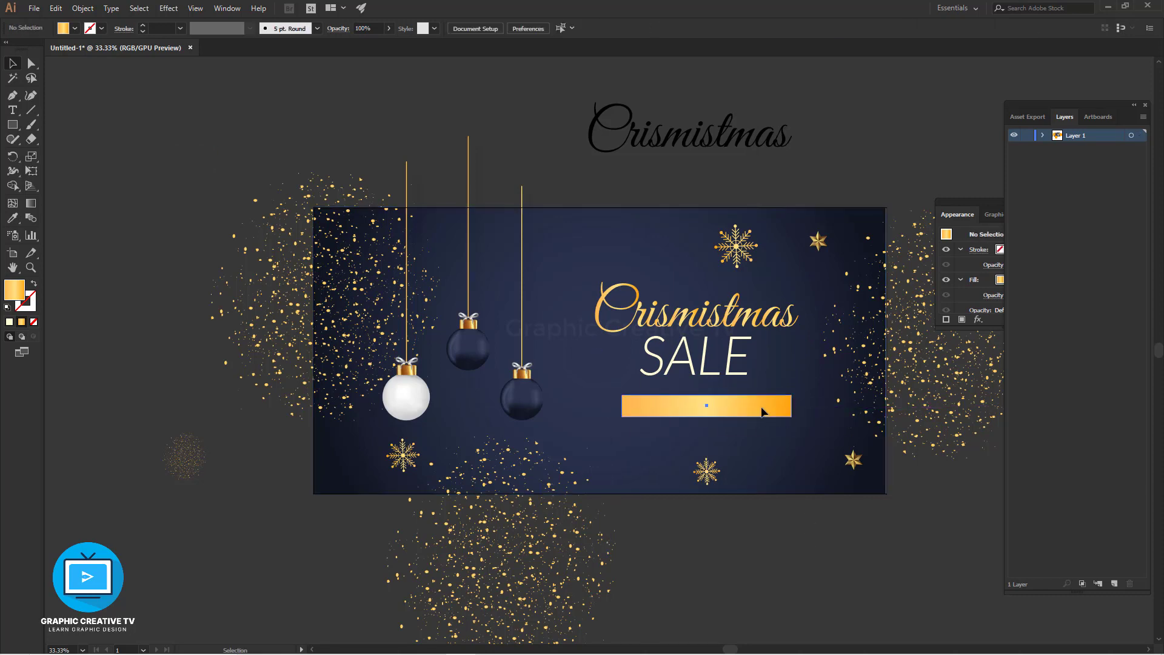
click(762, 412)
drag(619, 406, 623, 406)
drag(768, 406, 767, 412)
- Add the text "offer Dates" above the banner and turn off its all-caps setting
key(t)
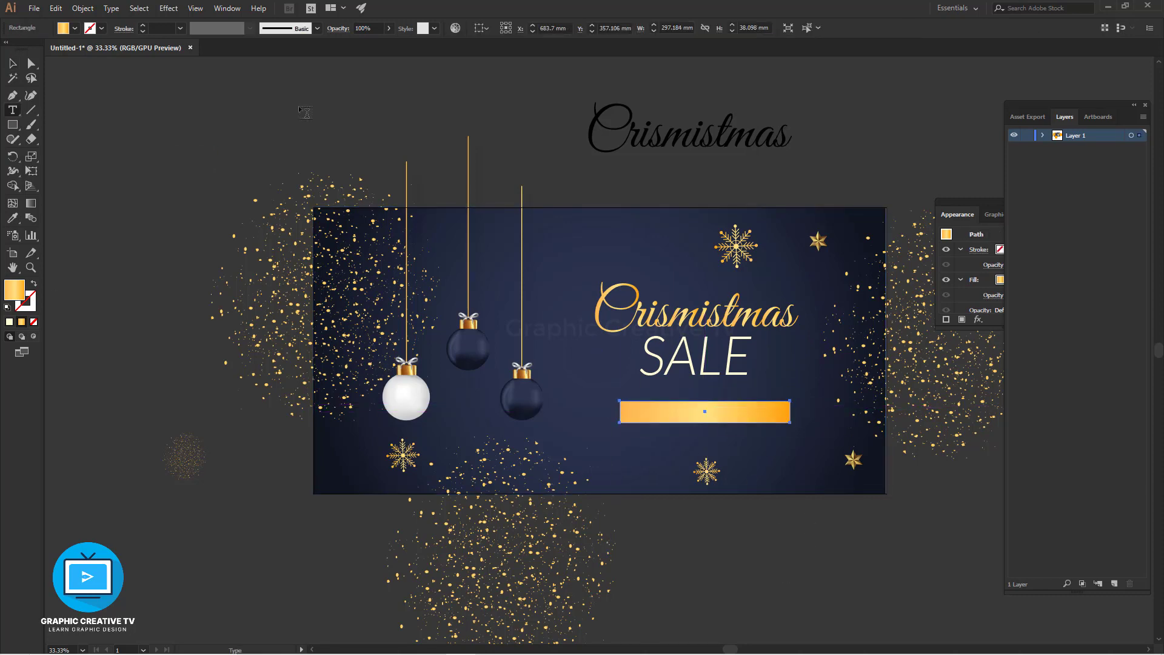
click(327, 106)
text(OFFER DATES)
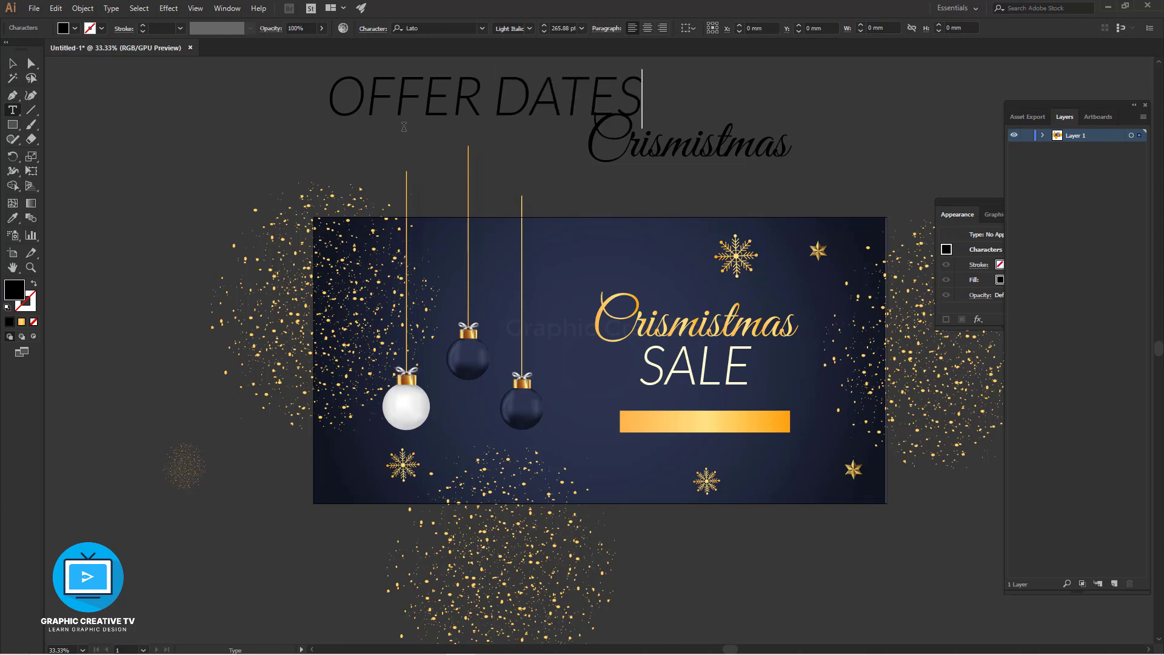
key(ctrl+a)
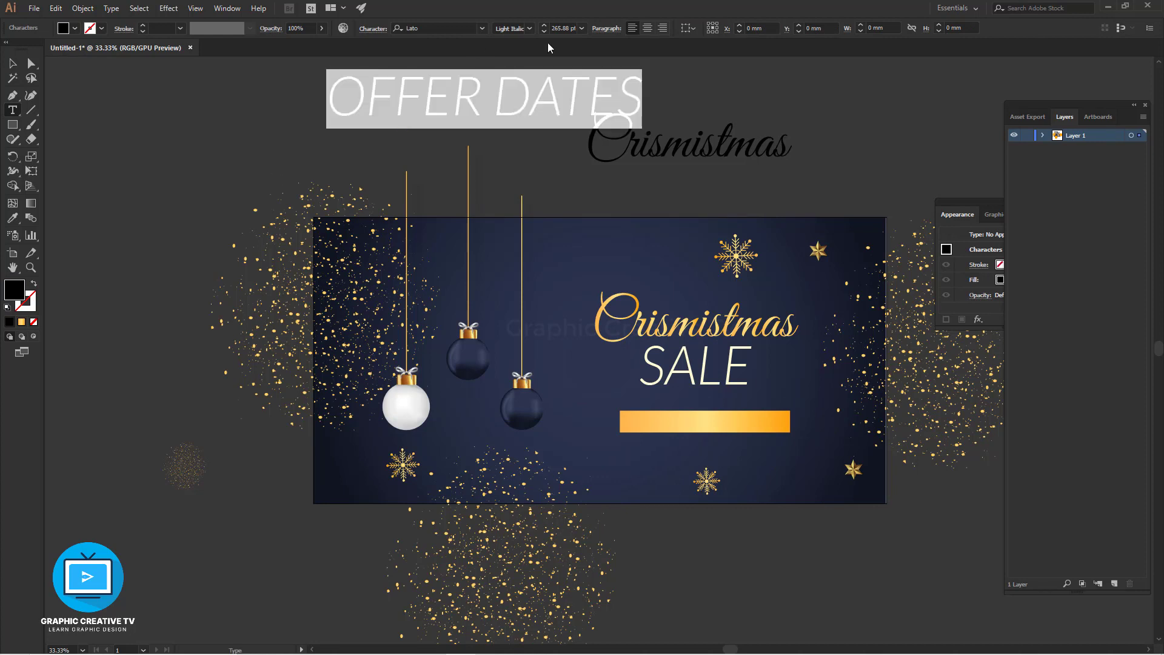
click(365, 28)
click(259, 171)
click(484, 105)
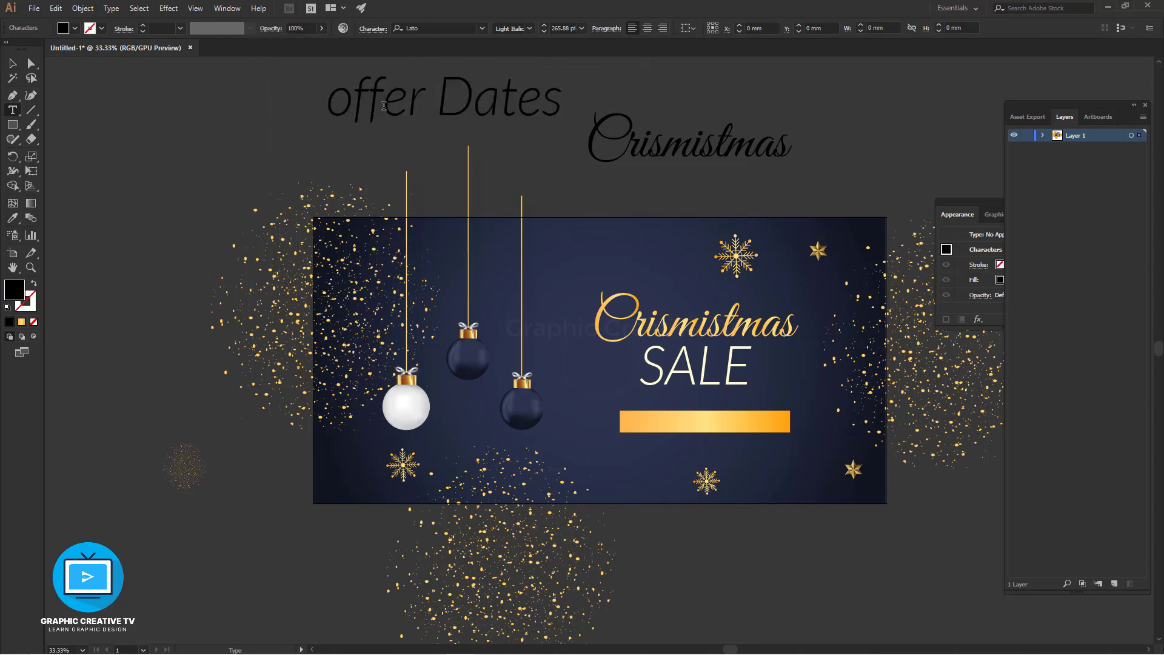
- Correct the text above the banner to "Offer Dates" and fill it with white
click(352, 105)
key(BackSpace)
text(O)
click(13, 63)
double_click(15, 290)
drag(777, 290, 737, 245)
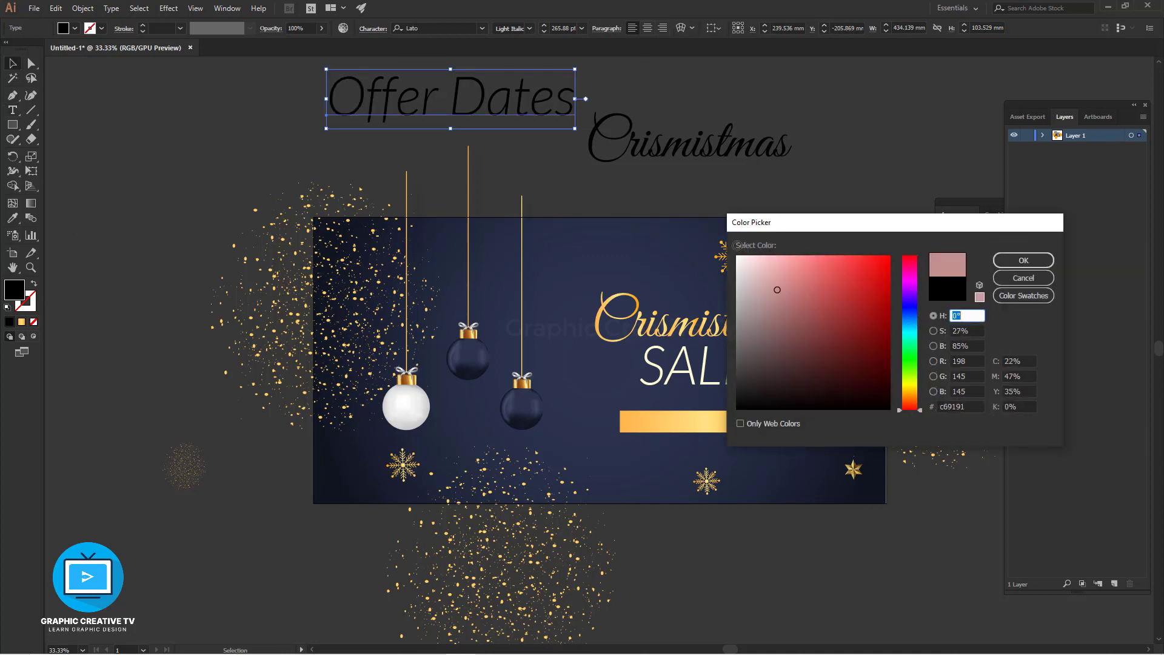
click(1024, 261)
click(153, 111)
- Move the "Offer Dates" text under SALE and scale it down to sit just above the gold bar
drag(374, 94, 623, 398)
drag(825, 372, 736, 395)
shift+click(736, 433)
click(738, 537)
- Duplicate the "Offer Dates" text onto the gold bar and recolor the copy with the banner's dark navy
click(716, 404)
click(739, 536)
drag(733, 405, 733, 425)
key(i)
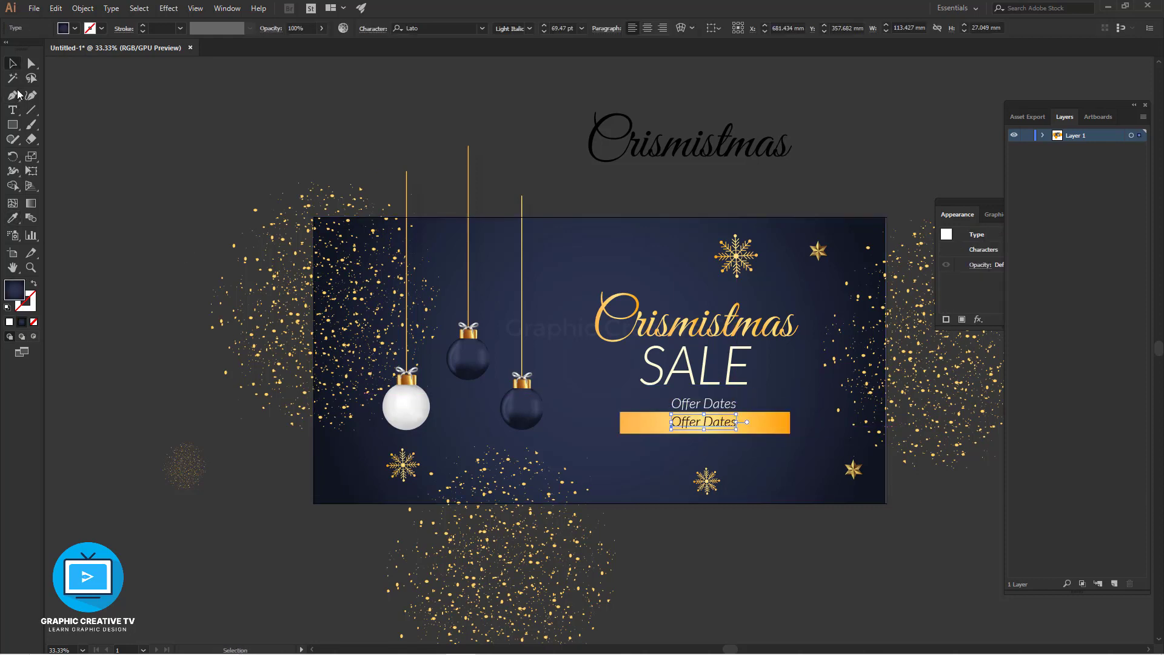
- Replace the text on the gold bar with "27th Nov -", making "th" superscript and keeping "Nov" at normal height
click(716, 424)
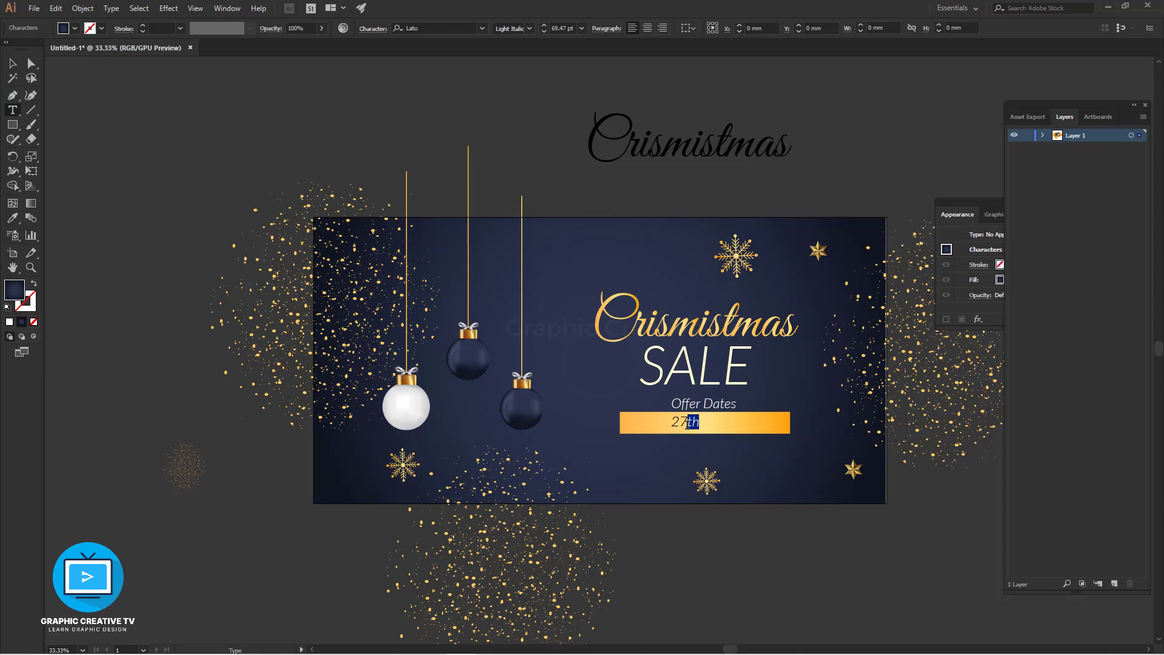
click(381, 29)
click(304, 175)
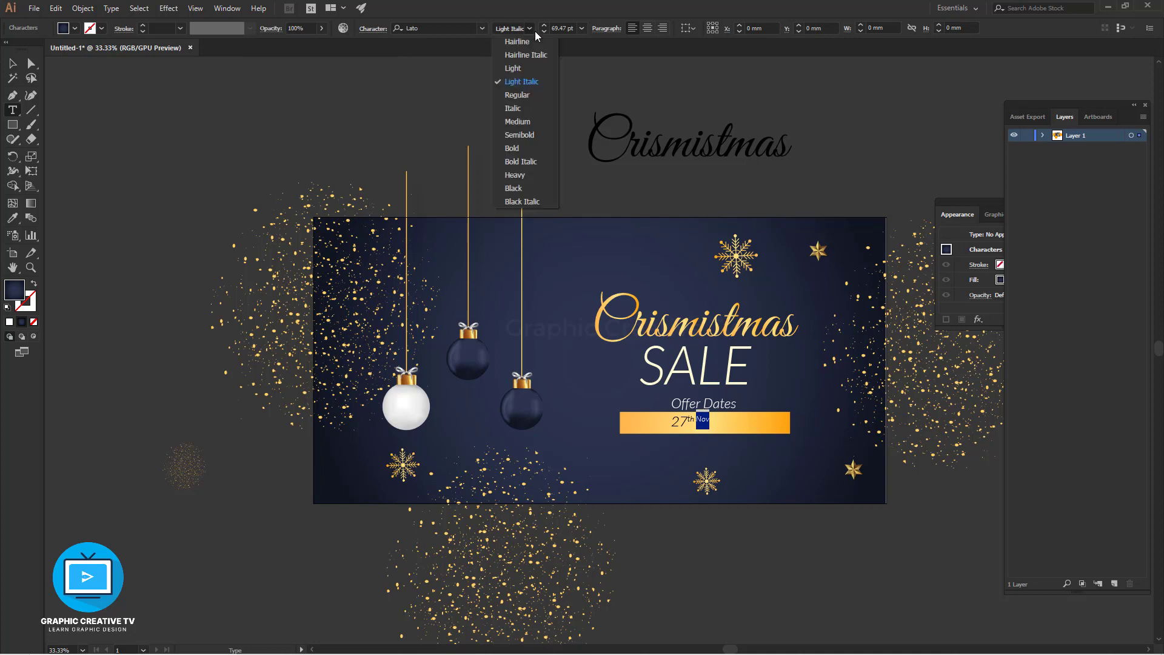
click(382, 29)
click(310, 172)
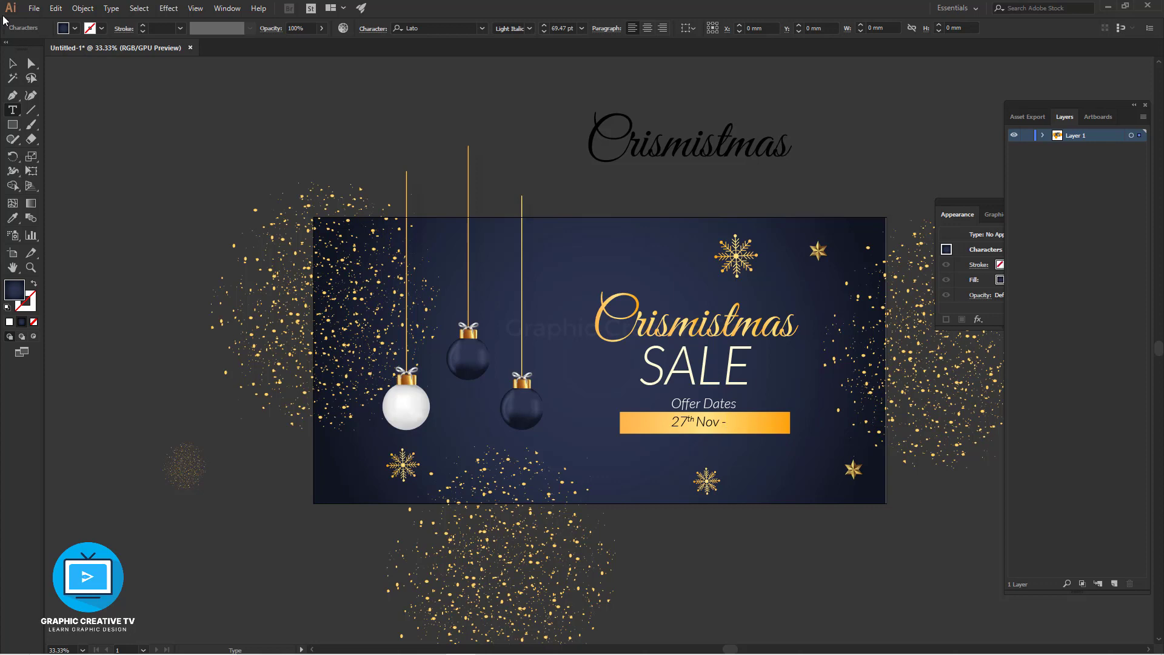
click(12, 63)
- Shift the two navy ornaments to the left and move the left glitter cluster over the banner's upper-left corner
drag(523, 406, 469, 363)
drag(354, 297, 423, 191)
click(447, 273)
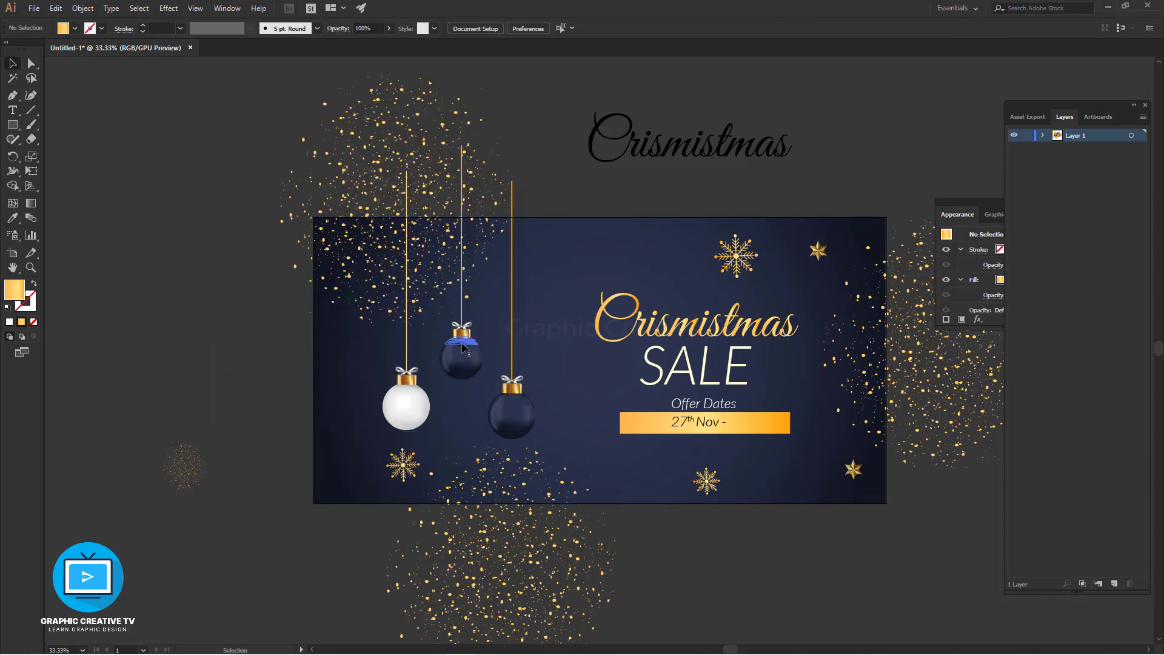
- Extend the date text to "27th Nov - 26th Dec" with "th" in superscript, and set its font weight to Medium
click(752, 425)
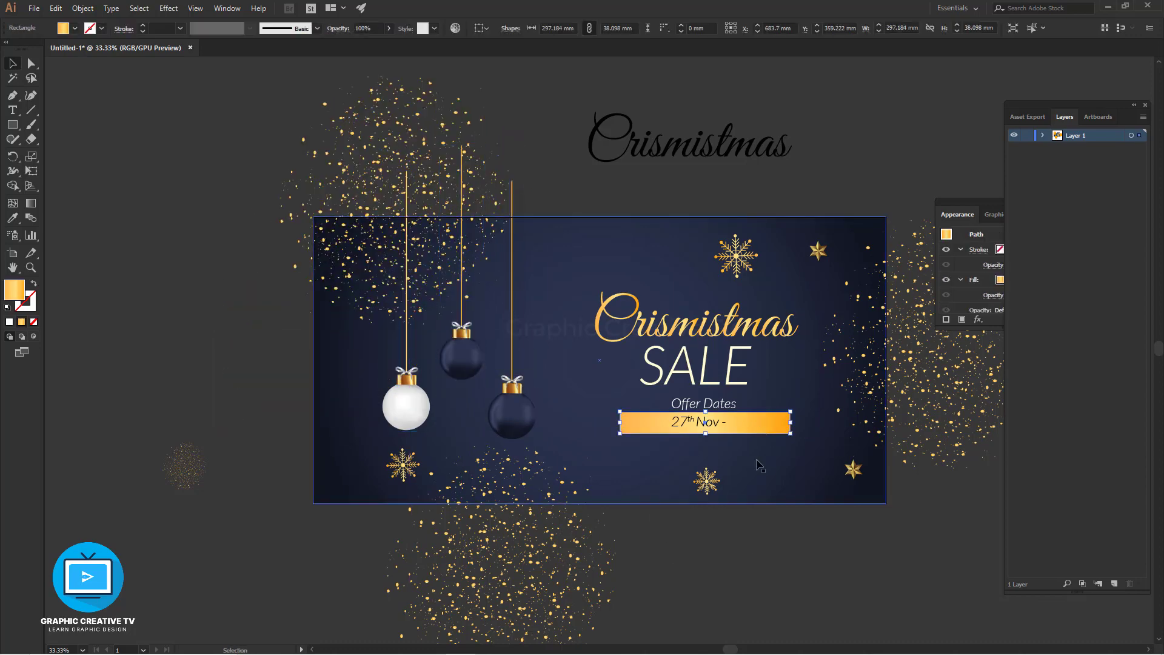
click(698, 422)
click(738, 432)
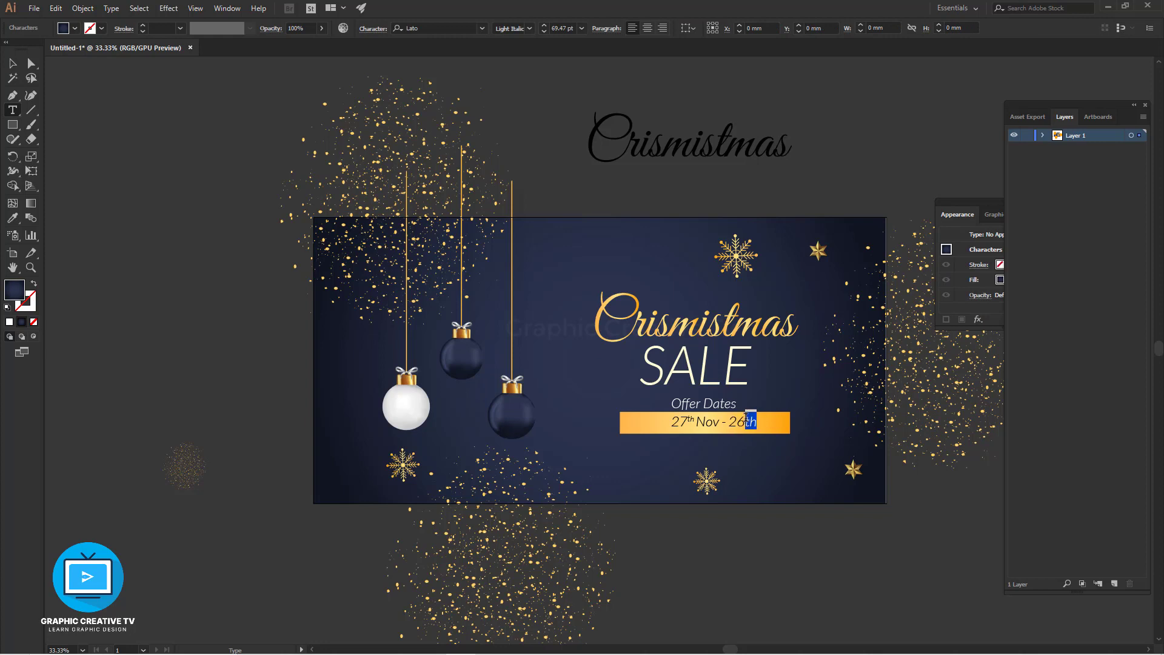
click(376, 30)
click(328, 178)
click(374, 28)
click(328, 177)
click(13, 63)
click(530, 29)
click(523, 122)
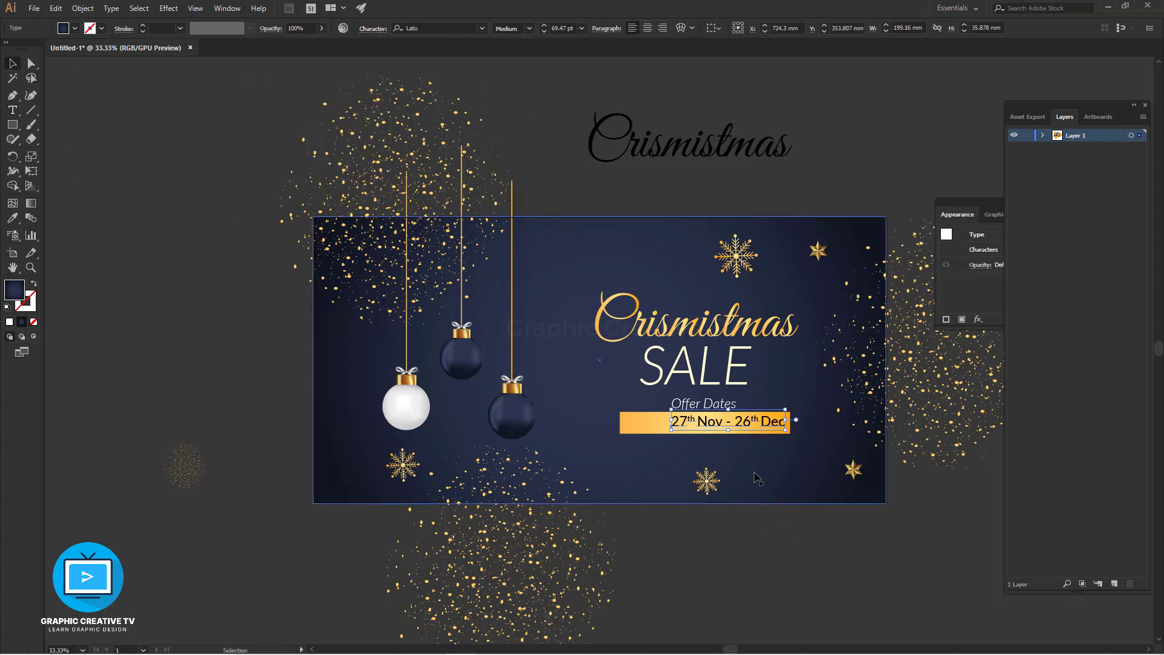
- Center the date text and the gold bar on each other horizontally and vertically
shift+click(788, 423)
click(407, 28)
shift+click(789, 426)
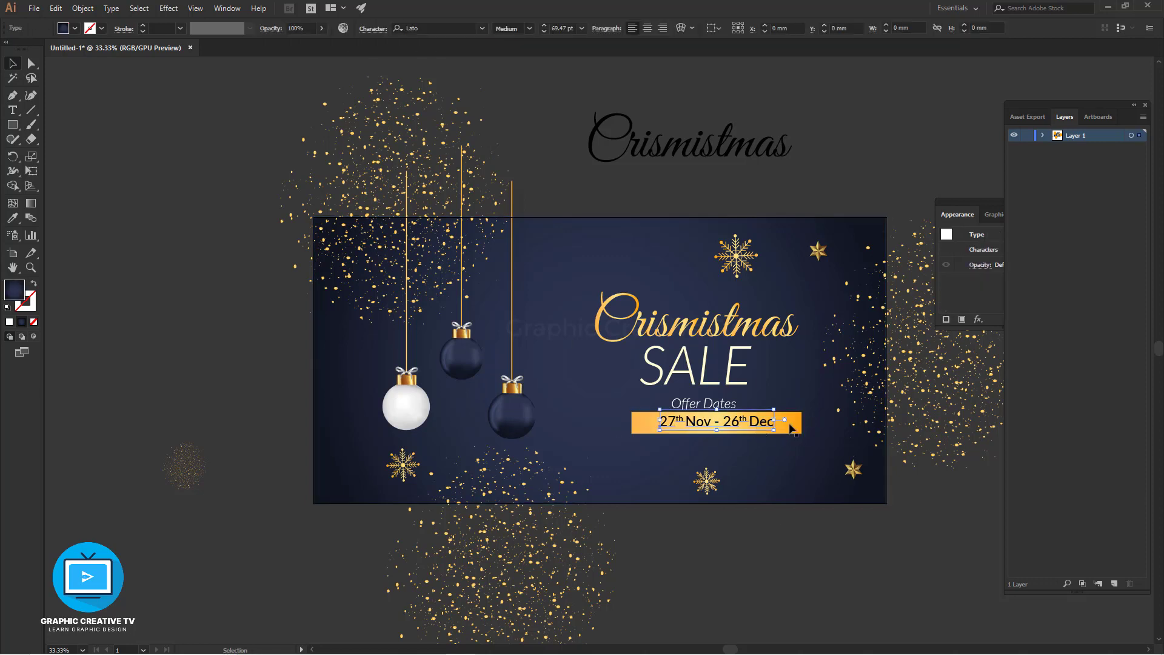
shift+click(791, 426)
click(457, 28)
click(504, 91)
- Round the corners of the gold bar with a radius of about 7 mm
click(783, 428)
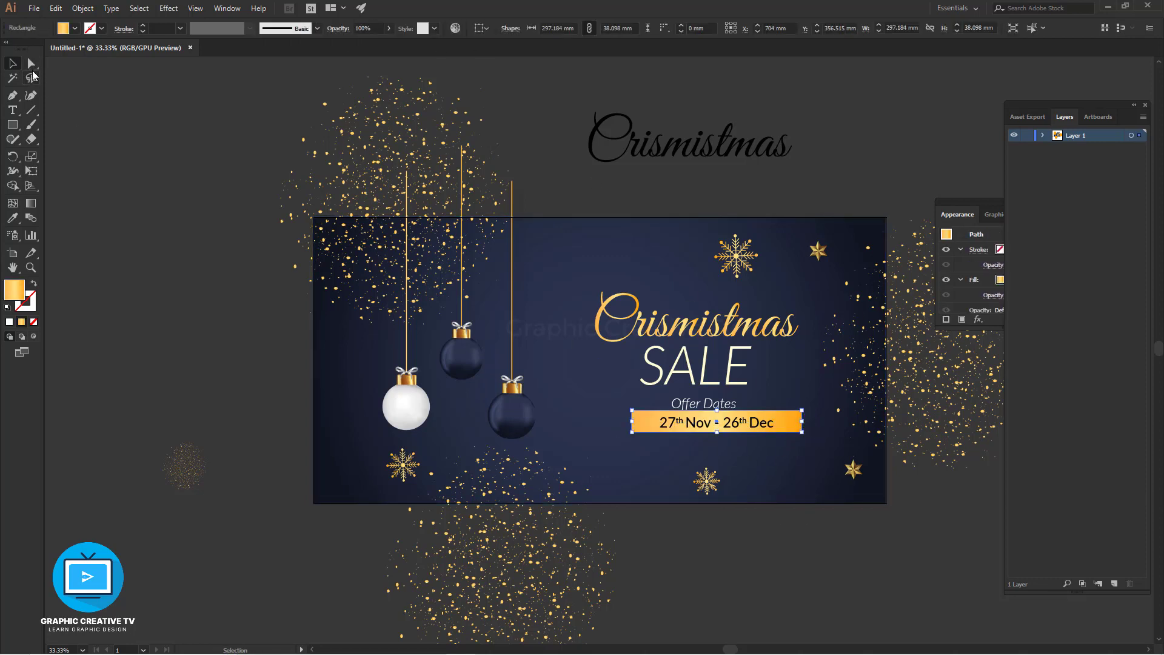
click(31, 65)
key(v)
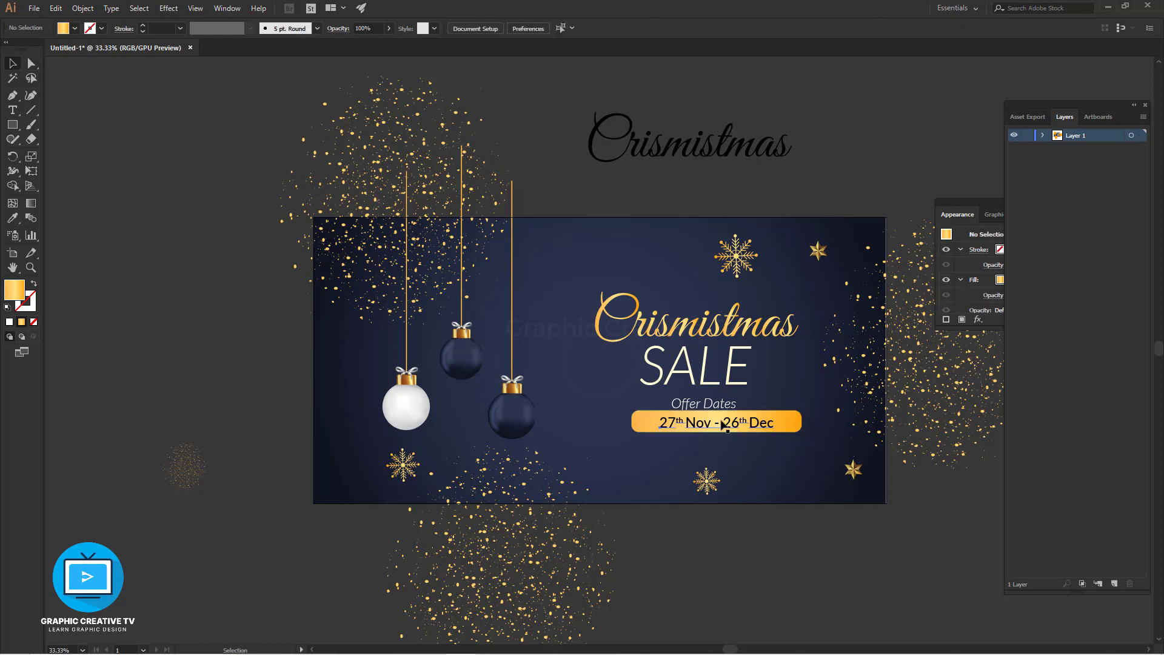
- Horizontally center the gold headline with the date bar and the SALE text
shift+click(712, 422)
shift+click(767, 332)
click(407, 28)
click(748, 369)
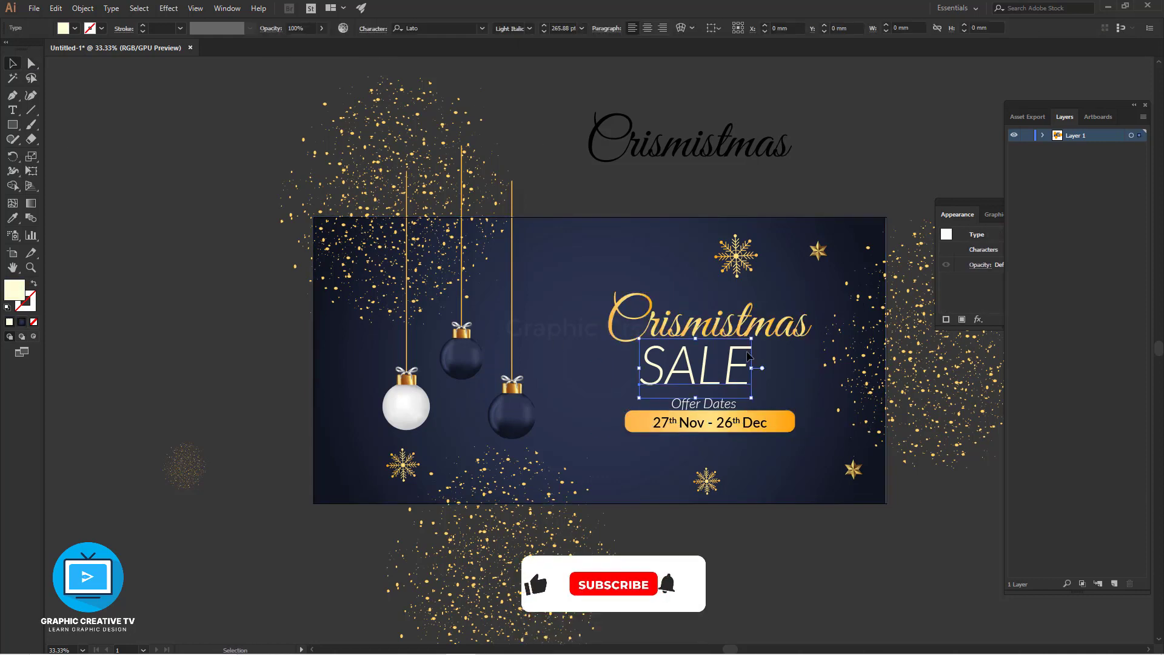
shift+click(752, 331)
click(407, 28)
- Narrow the gold bar from both ends to about 250 mm wide so it fits the date text
click(758, 428)
shift+click(784, 427)
click(821, 530)
click(783, 425)
drag(795, 422, 780, 421)
drag(625, 421, 636, 421)
click(680, 423)
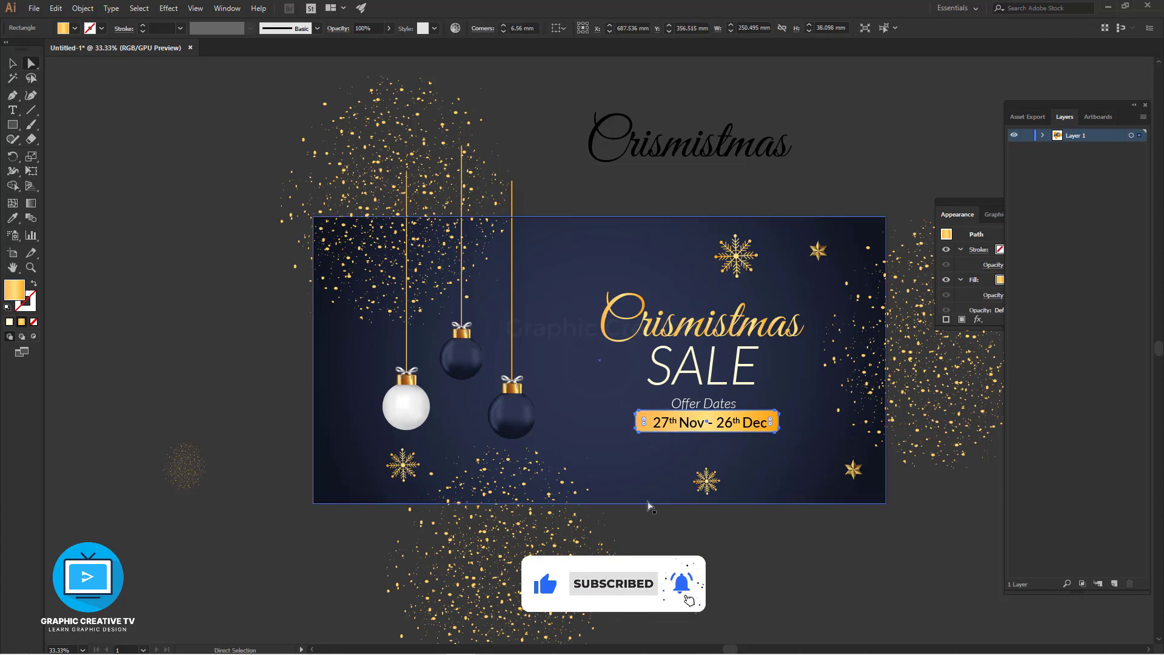
- Center the "Offer Dates" label, date text and gold bar horizontally and move them down away from SALE
click(718, 402)
shift+click(773, 425)
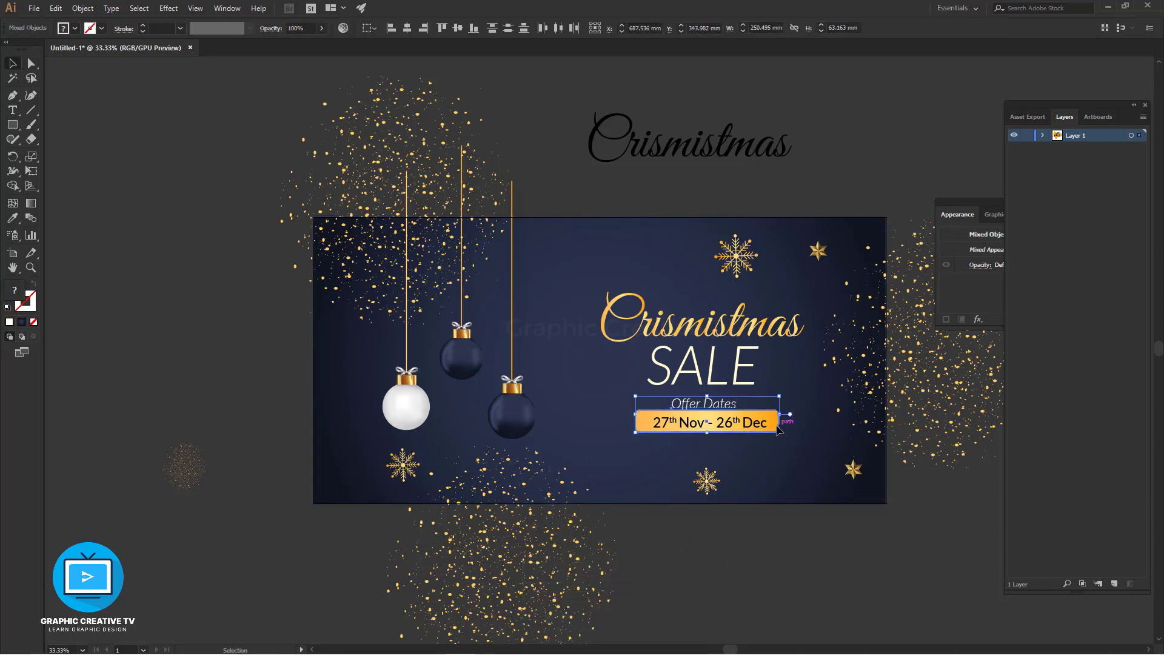
key(shift+Down)
key(shift+Down)
key(shift+Down)
key(a)
click(767, 436)
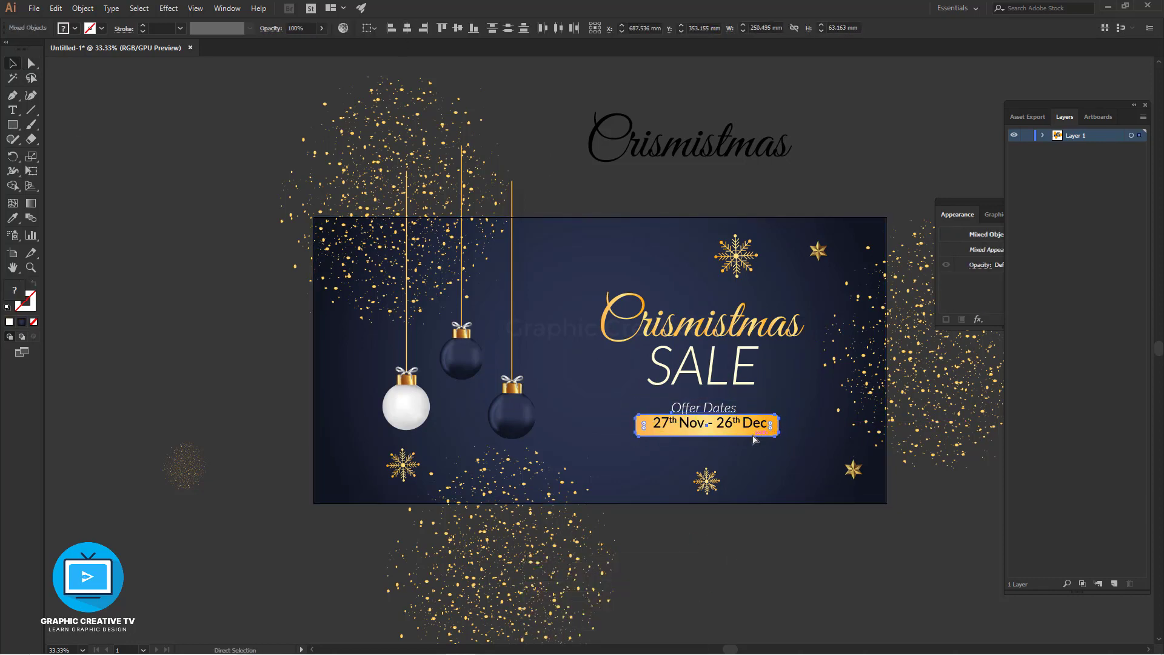
click(407, 27)
key(shift+Down)
key(shift+Down)
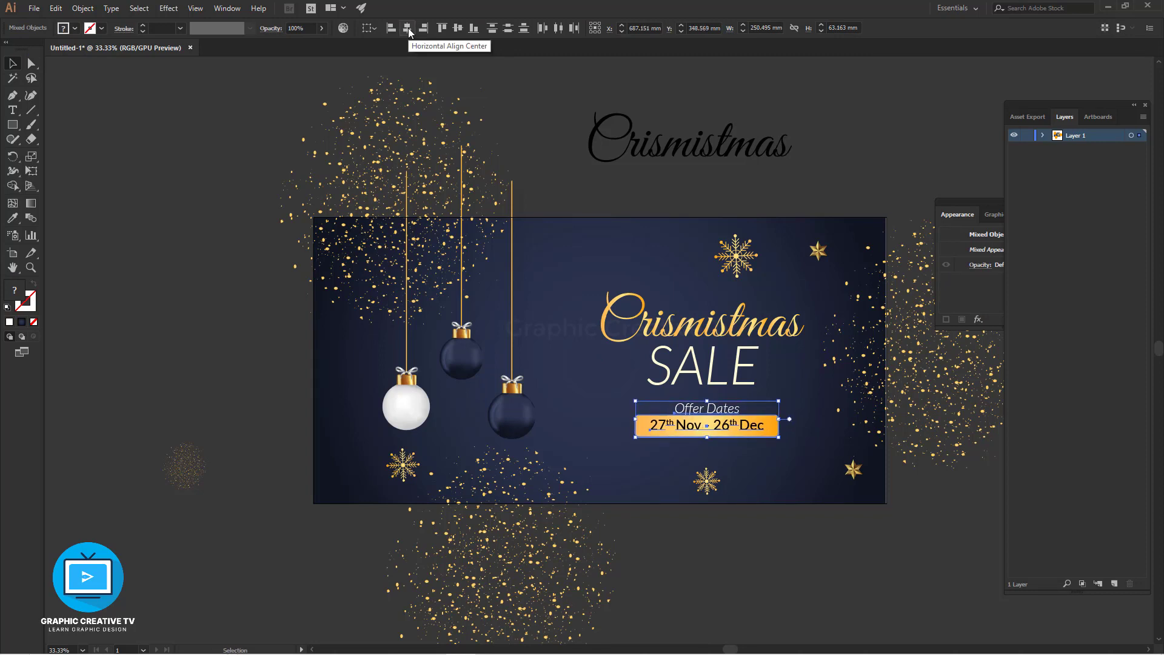
- Nudge the "Offer Dates" label slightly upward to open a gap above the gold bar
click(713, 412)
key(Up)
key(Up)
key(Up)
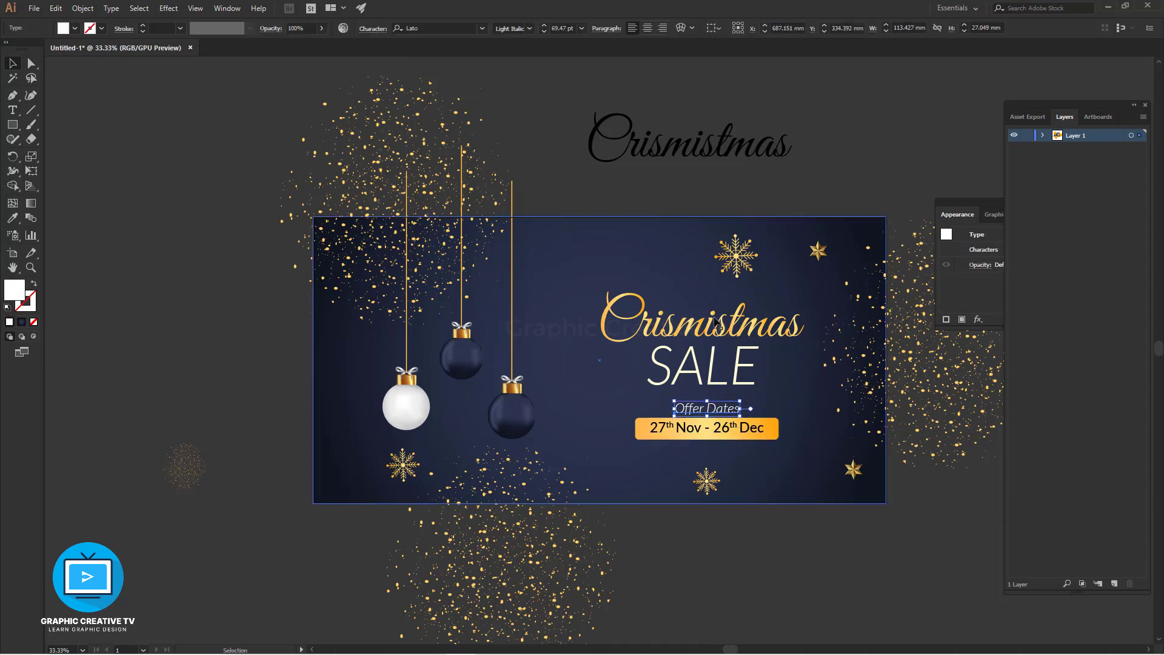
click(741, 328)
click(736, 370)
click(709, 480)
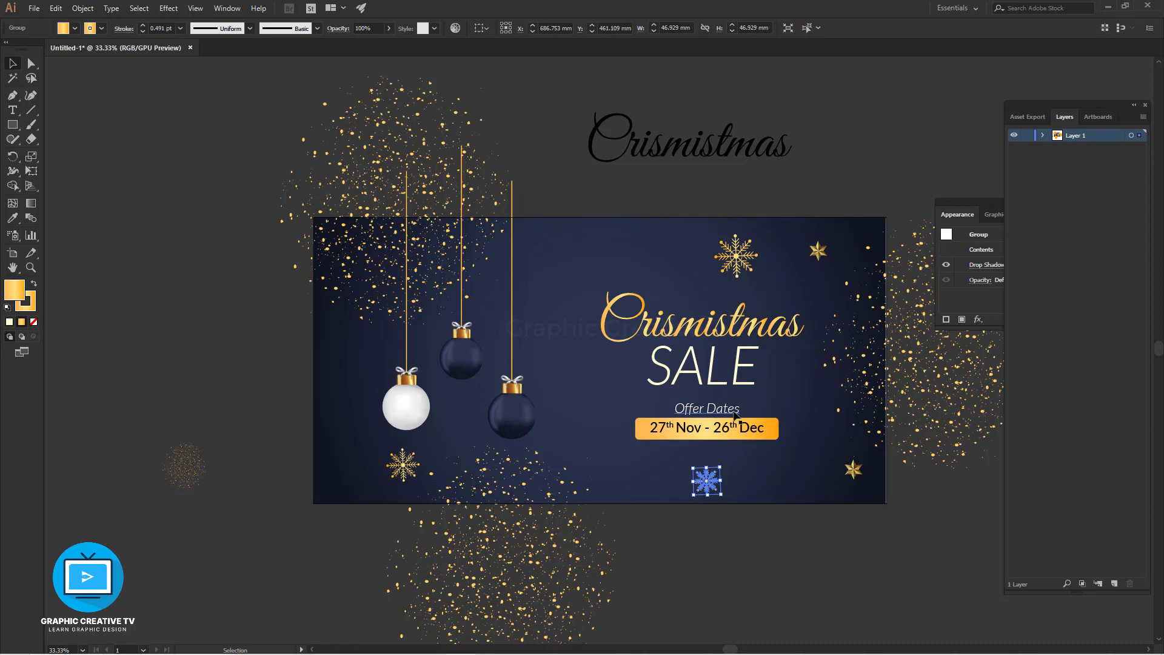
click(708, 408)
- Move the upper snowflake to the banner's top middle, shrink it slightly, and shift the upper star a little up and left
drag(735, 256, 579, 249)
drag(603, 268, 590, 257)
drag(818, 251, 814, 245)
- Move the bottom glitter cluster slightly left and down along the banner's lower edge
click(463, 359)
click(513, 416)
drag(555, 469, 507, 482)
click(714, 574)
- Enlarge the lower navy ornament to about 98 mm wide and move the white ornament up and to the left
drag(523, 441, 519, 407)
drag(406, 405, 389, 397)
click(661, 370)
- Duplicate the large navy ornament and offset the copy slightly to the right of the original
click(513, 420)
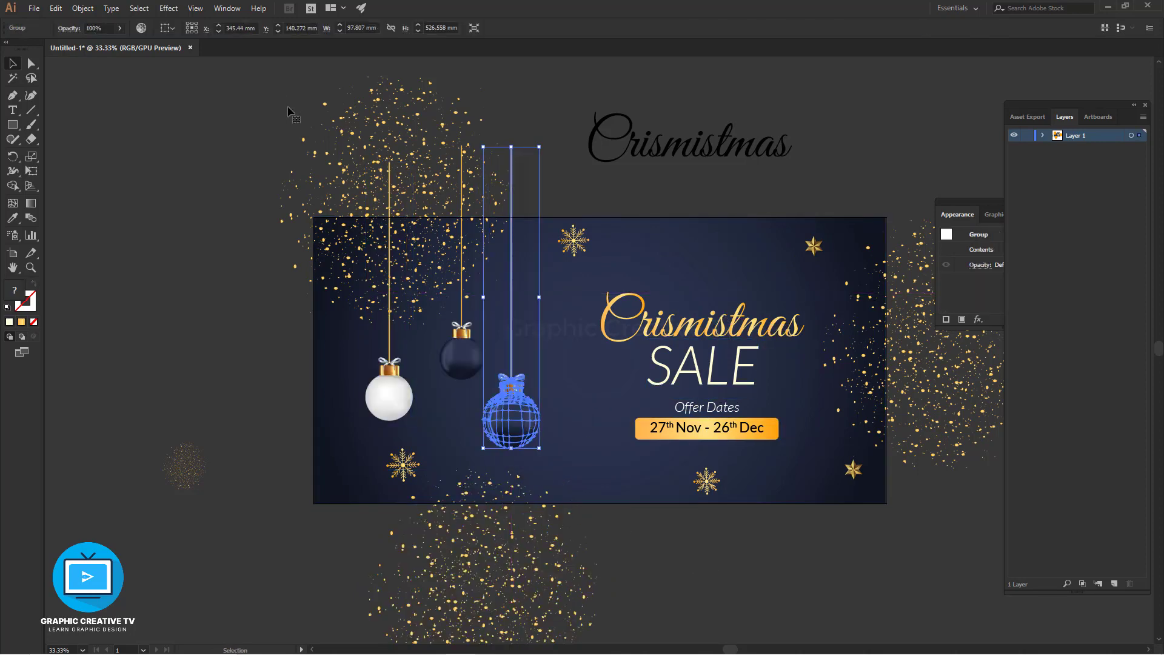
click(718, 547)
click(513, 426)
drag(513, 426, 518, 425)
click(637, 567)
click(511, 344)
key(Right)
key(Right)
key(Right)
key(Right)
key(Right)
key(Right)
key(Right)
key(Right)
key(Right)
key(Right)
key(Right)
key(Right)
key(Right)
key(Right)
key(Right)
key(Right)
key(Right)
key(Right)
key(Right)
key(Right)
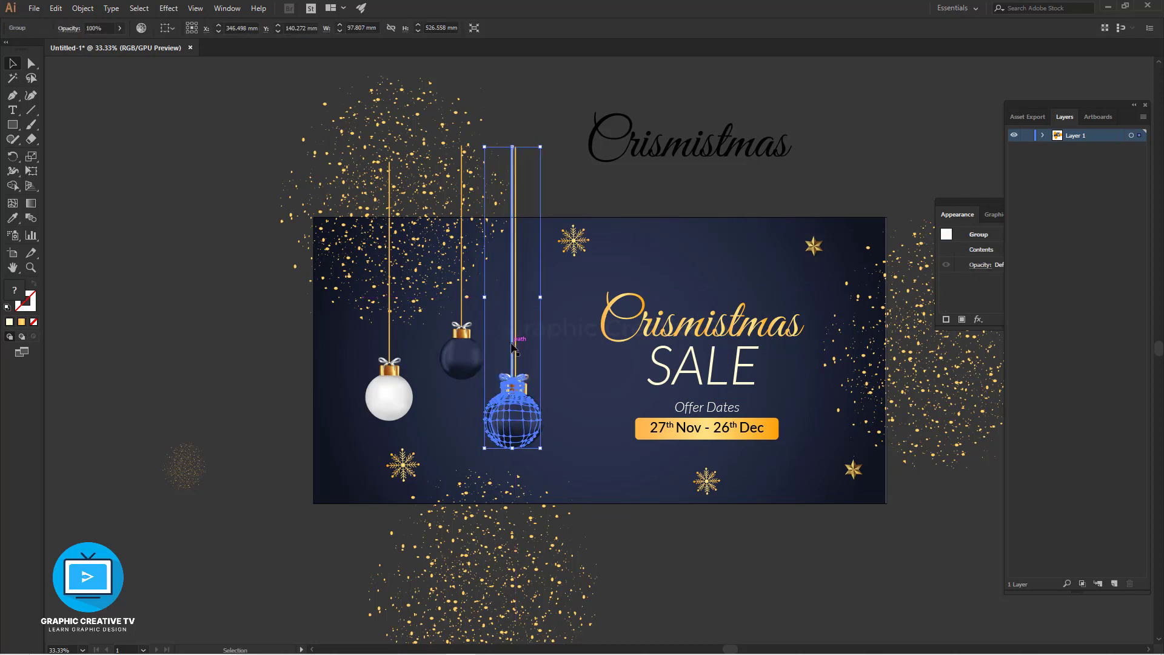
- Fill the duplicate of the large navy ornament with solid black to serve as its shadow
click(168, 7)
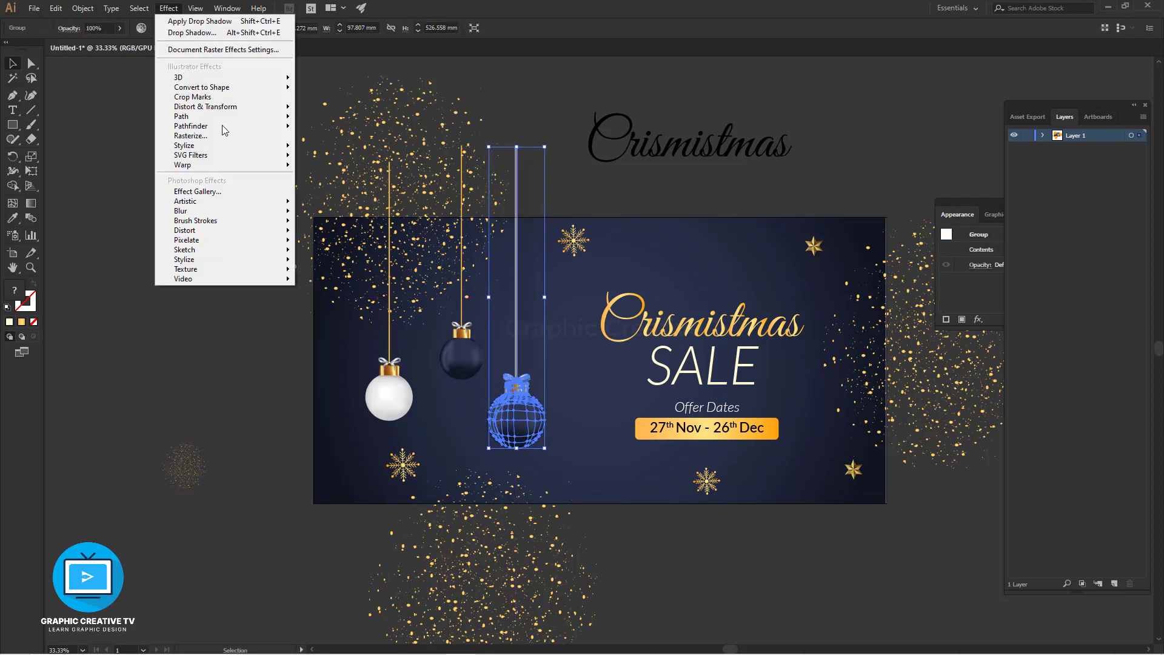
click(17, 298)
double_click(17, 297)
drag(878, 400, 736, 255)
click(1039, 261)
double_click(17, 294)
drag(861, 382, 889, 413)
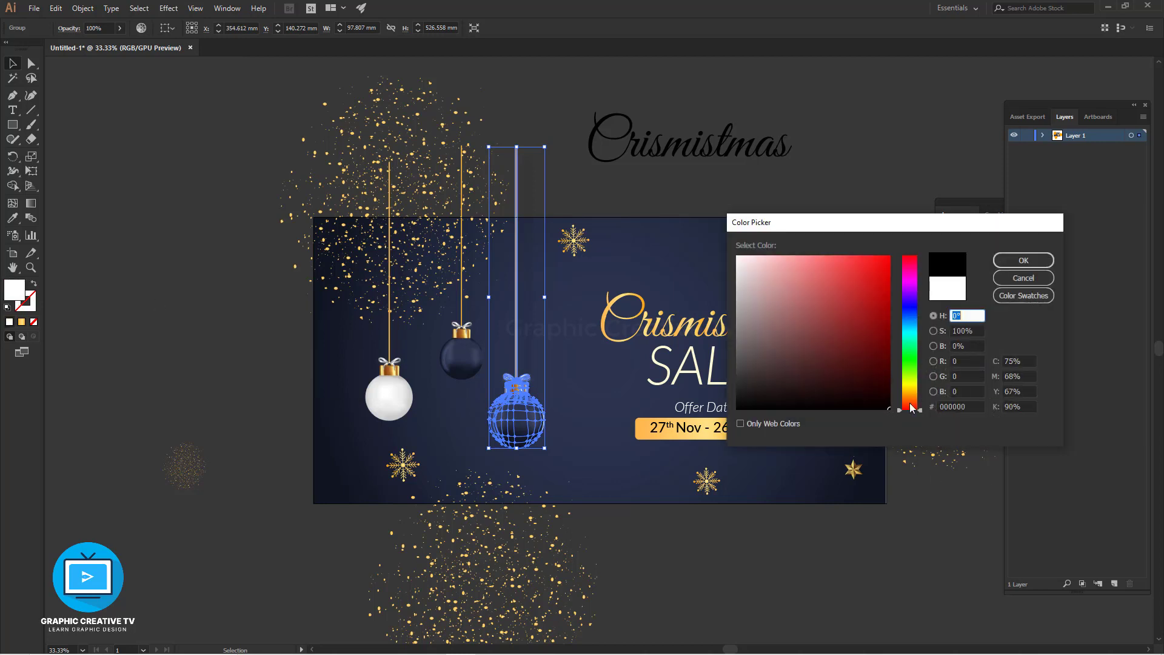
click(1041, 260)
click(669, 188)
click(525, 431)
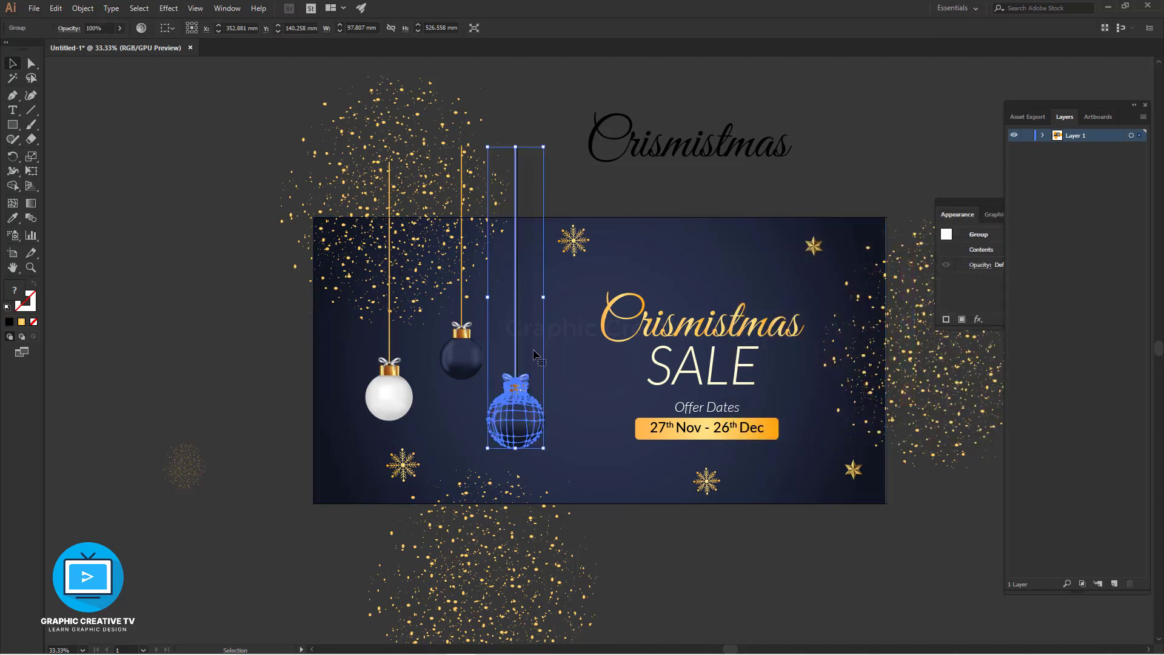
click(9, 322)
- Apply a Gaussian Blur with a radius of 47 pixels to the black ornament copy
click(167, 8)
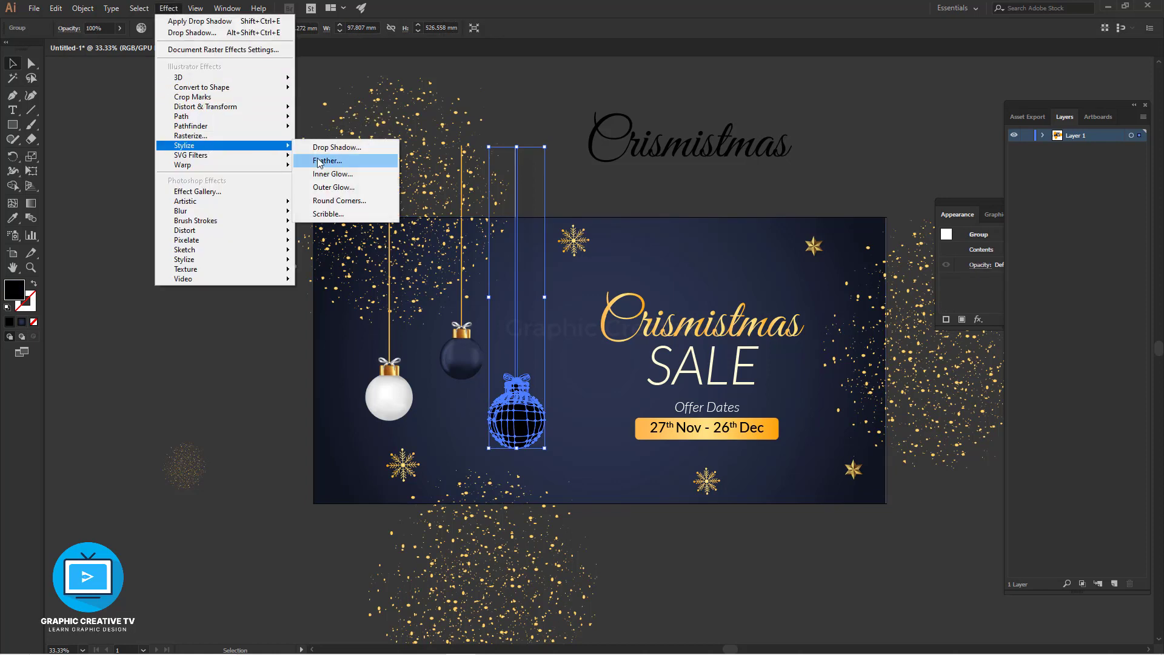
mouse_move(285, 211)
click(327, 213)
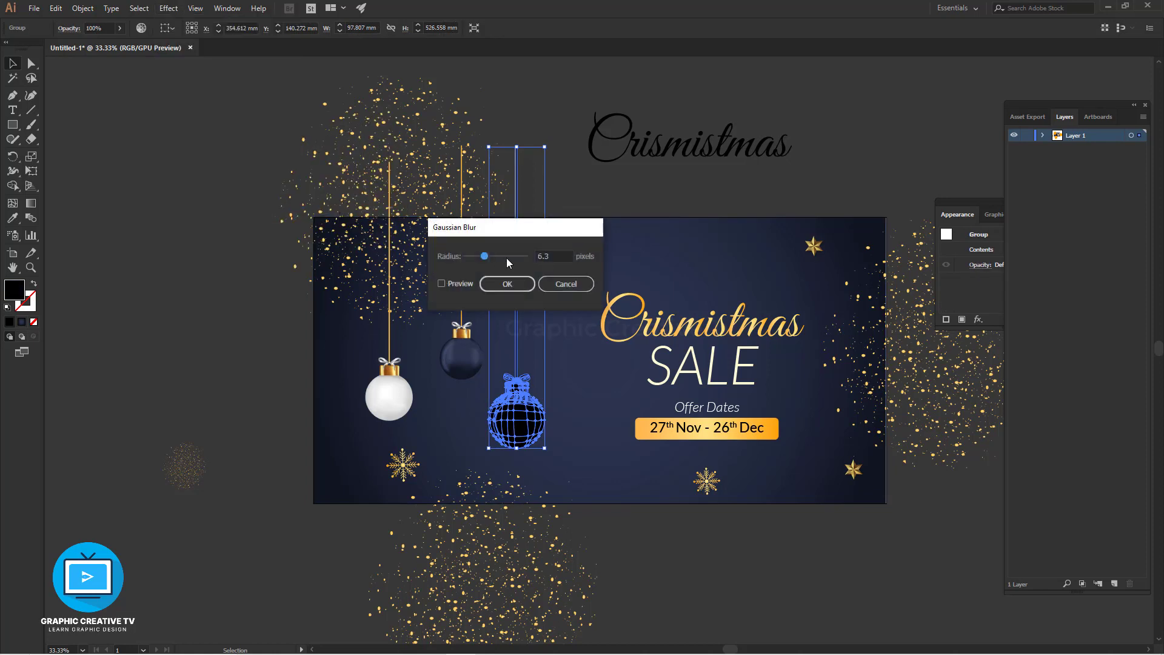
click(442, 283)
drag(485, 256, 497, 256)
key(Return)
- Arrange the blurred black copy behind the large navy ornament
key(ctrl+[)
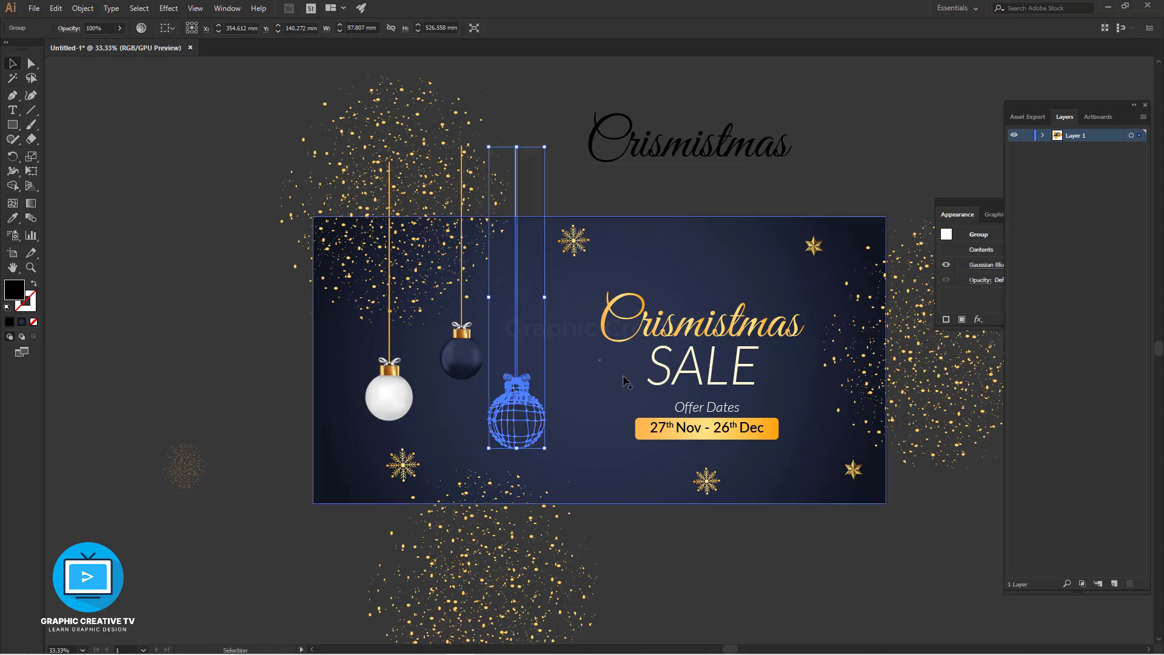
click(622, 380)
click(544, 414)
key(ctrl+shift+[)
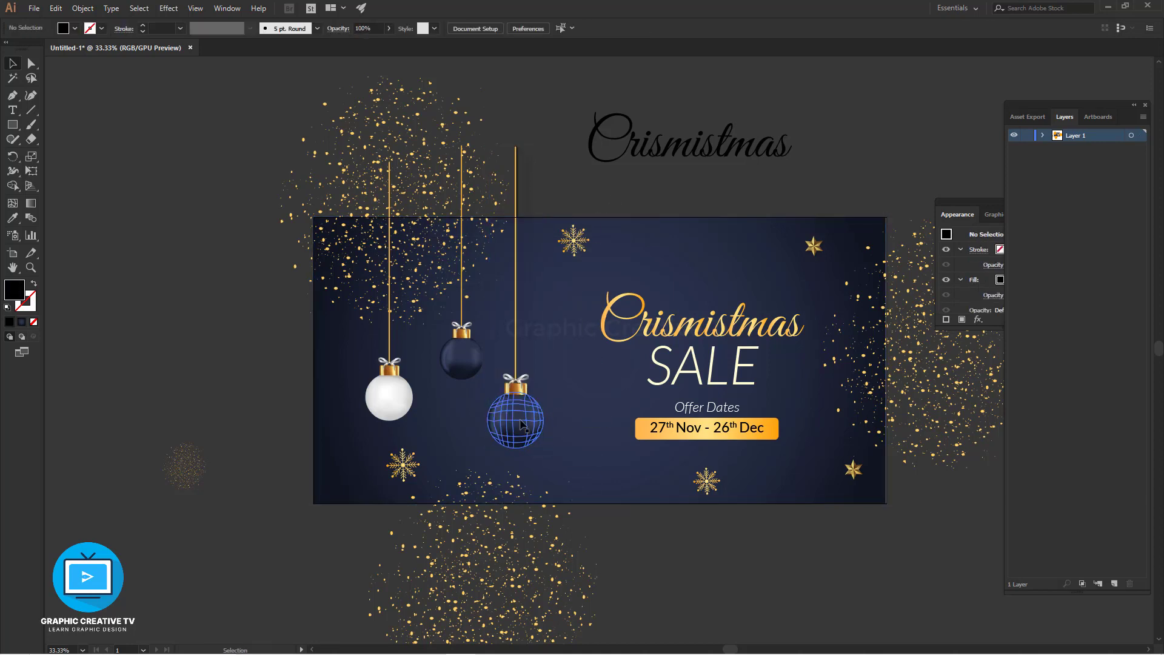
click(536, 419)
key(ctrl+shift+[)
scroll(531, 403, down, 1)
click(529, 398)
key(ctrl+shift+[)
- Review the ornament shadow's Gaussian Blur settings with a 47-pixel radius and lower the shadow's opacity to 33%
click(525, 388)
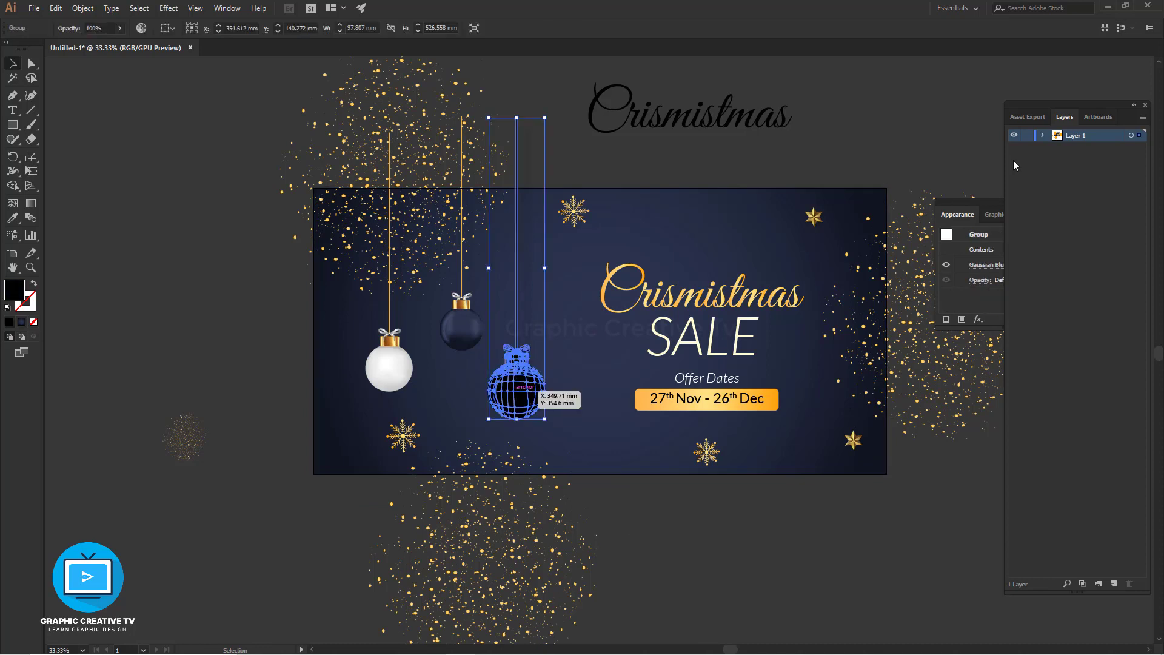
drag(1035, 125, 1122, 130)
double_click(1009, 265)
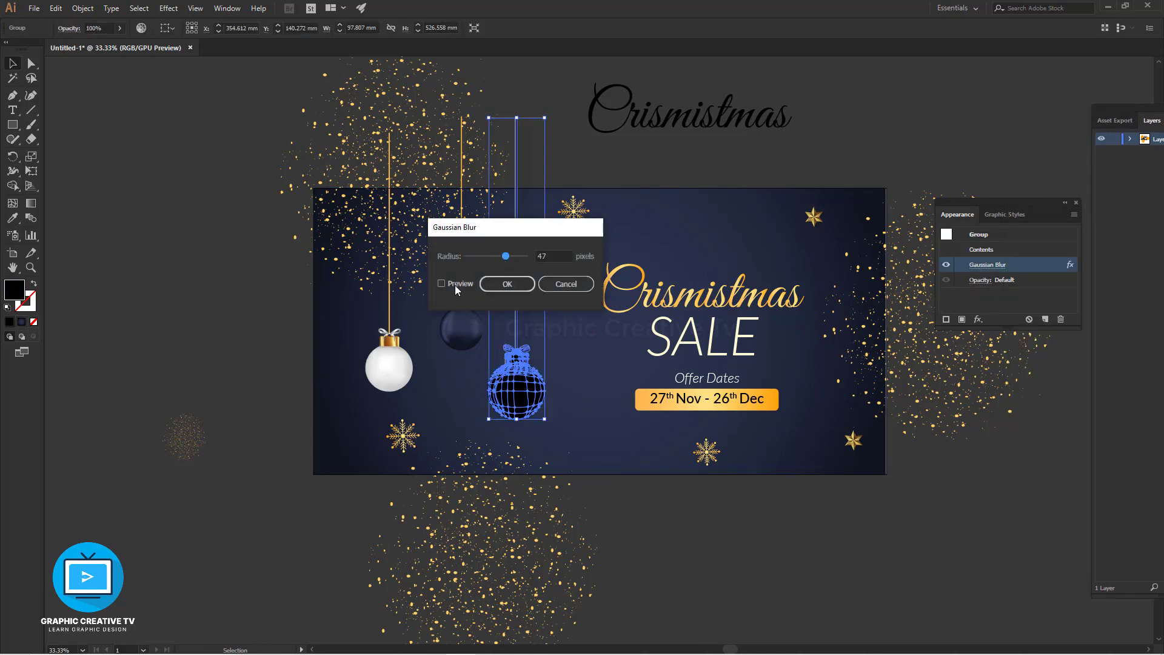
click(497, 284)
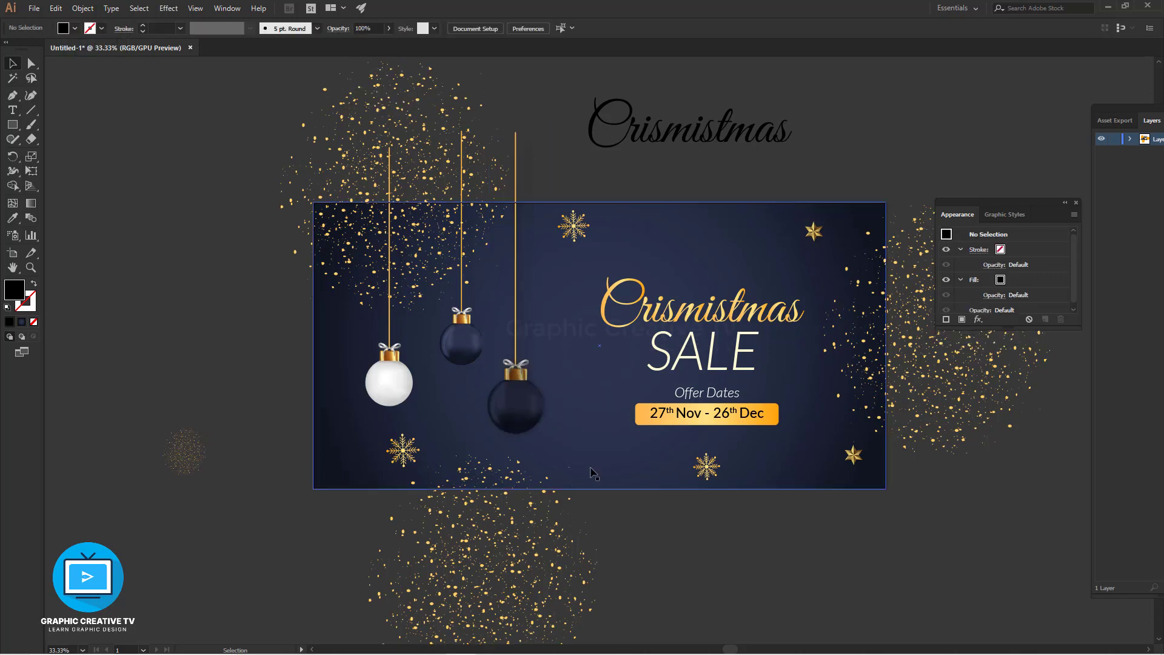
- Shift the ornament shadow to the right, away from the large navy ornament
click(523, 311)
key(Right)
key(Right)
key(Right)
key(Right)
key(Right)
key(Right)
key(Right)
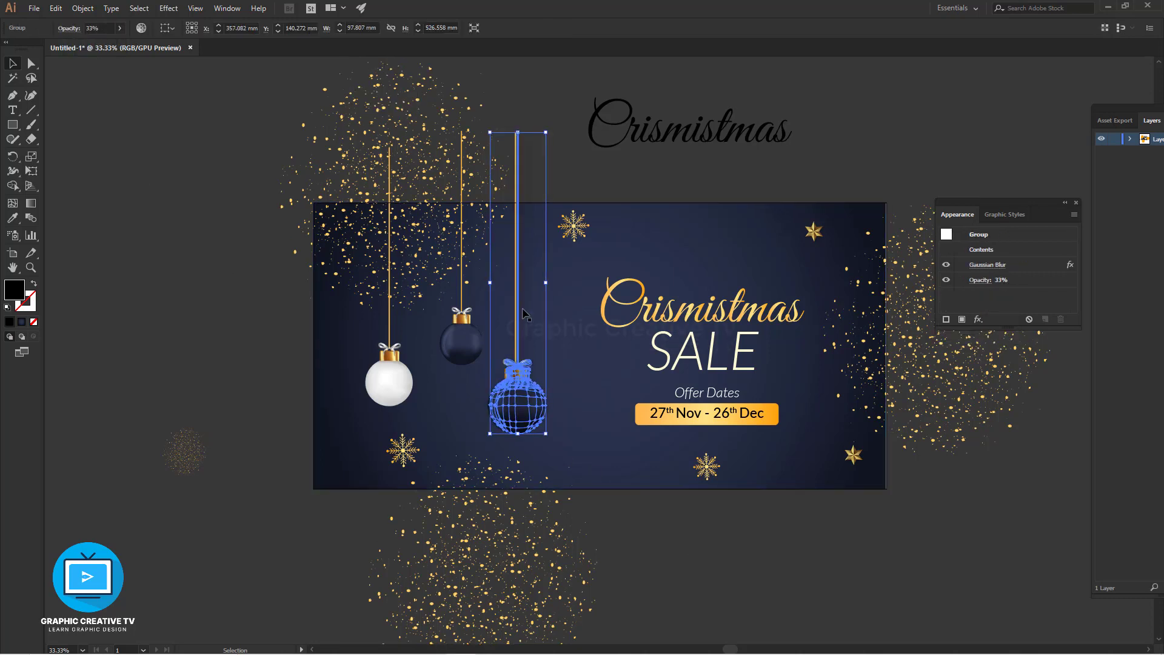
click(578, 496)
click(548, 415)
click(742, 549)
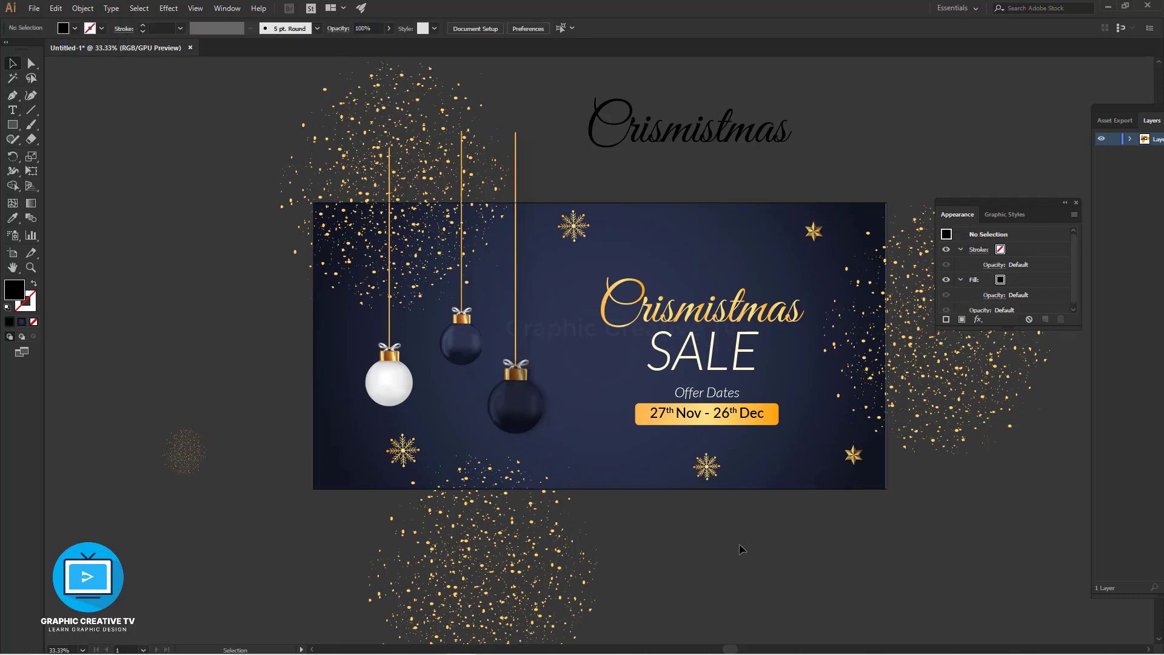
- Fine-tune the shadow's offset from the large ornament by nudging it left and up
click(524, 320)
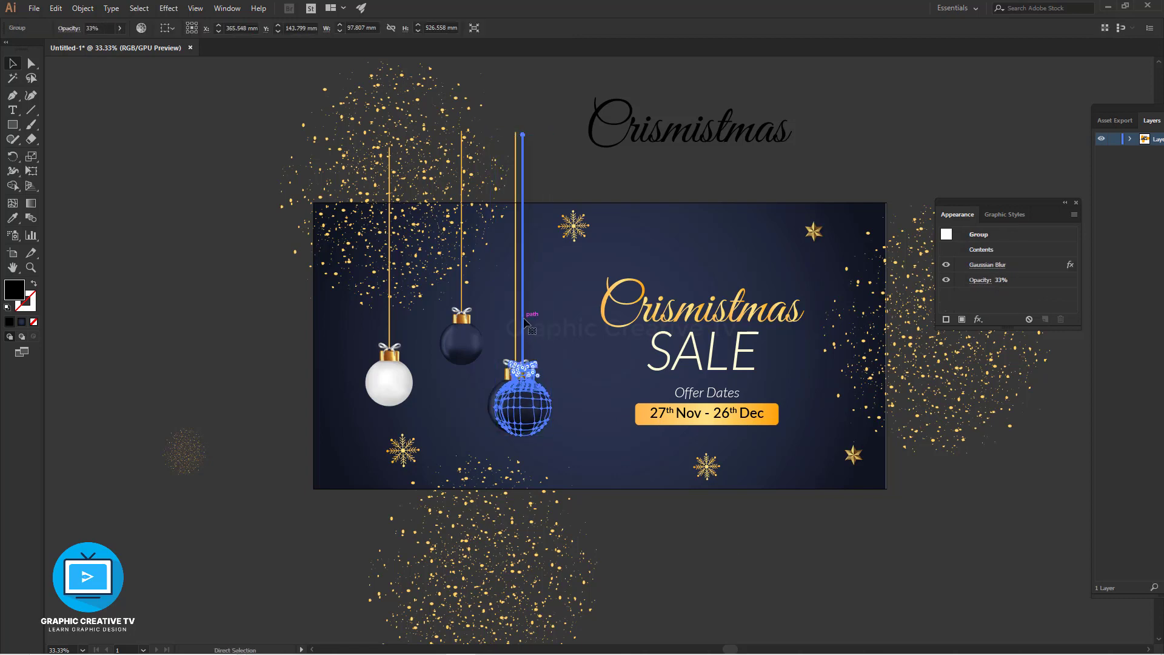
key(shift+Left)
key(shift+Up)
key(shift+Up)
click(621, 189)
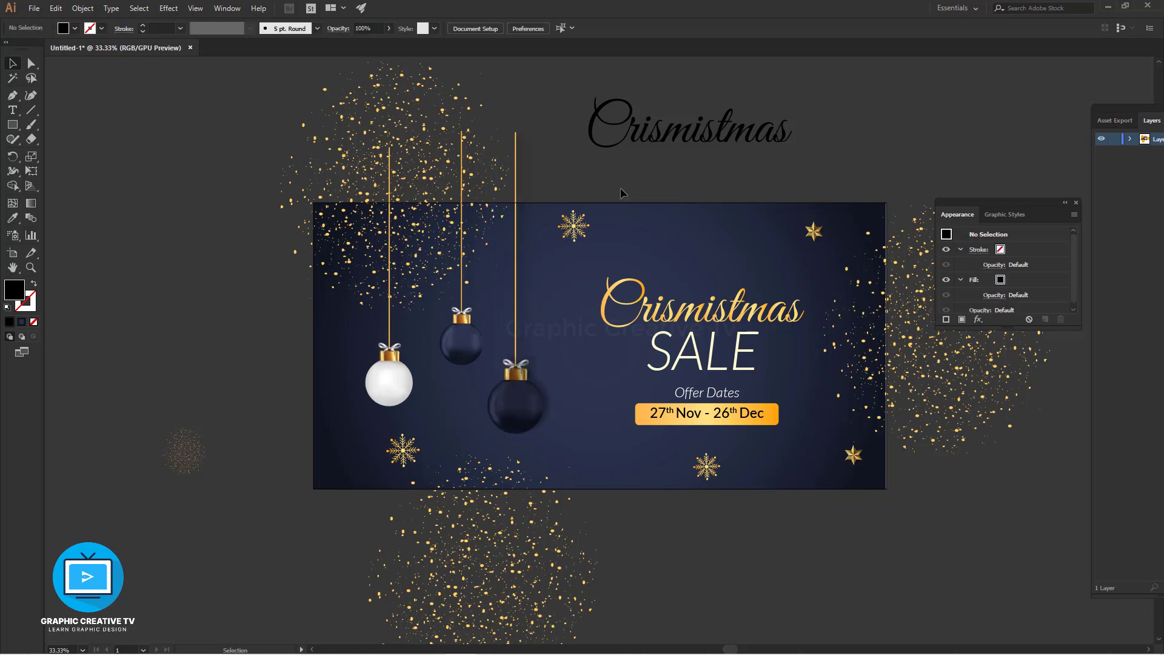
- Delete the small navy ornament and nudge the large navy ornament's shadow slightly downward
click(463, 343)
key(Delete)
click(548, 393)
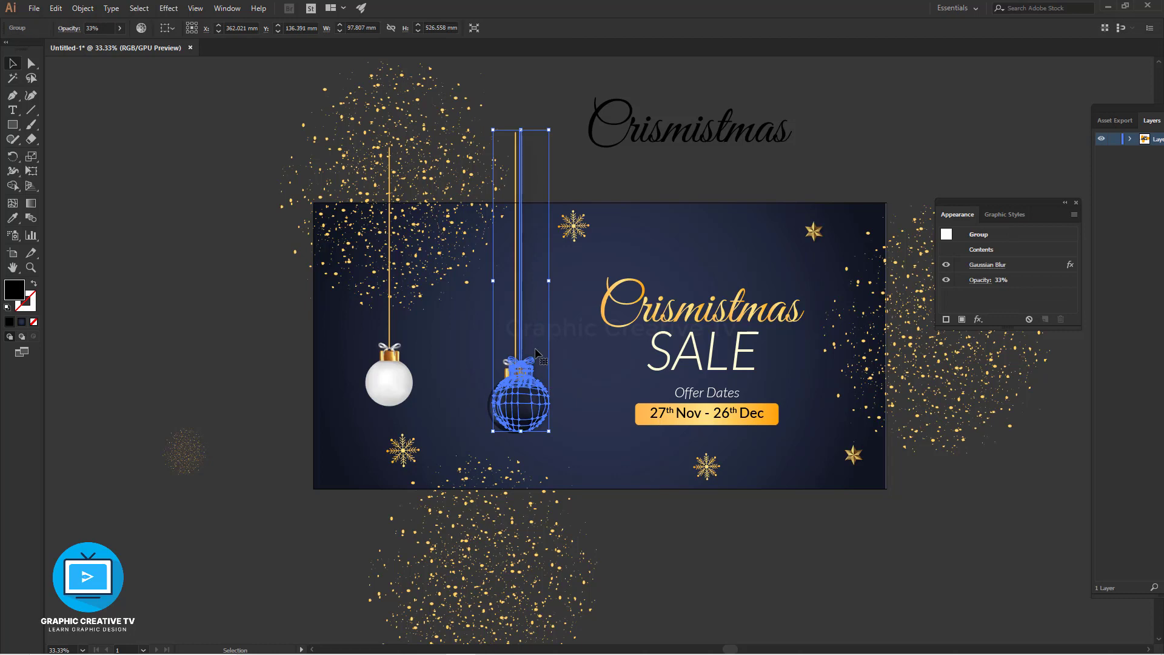
key(shift+Down)
click(625, 189)
- Raise the large ornament shadow's opacity and compare the change by undoing and redoing it
click(550, 403)
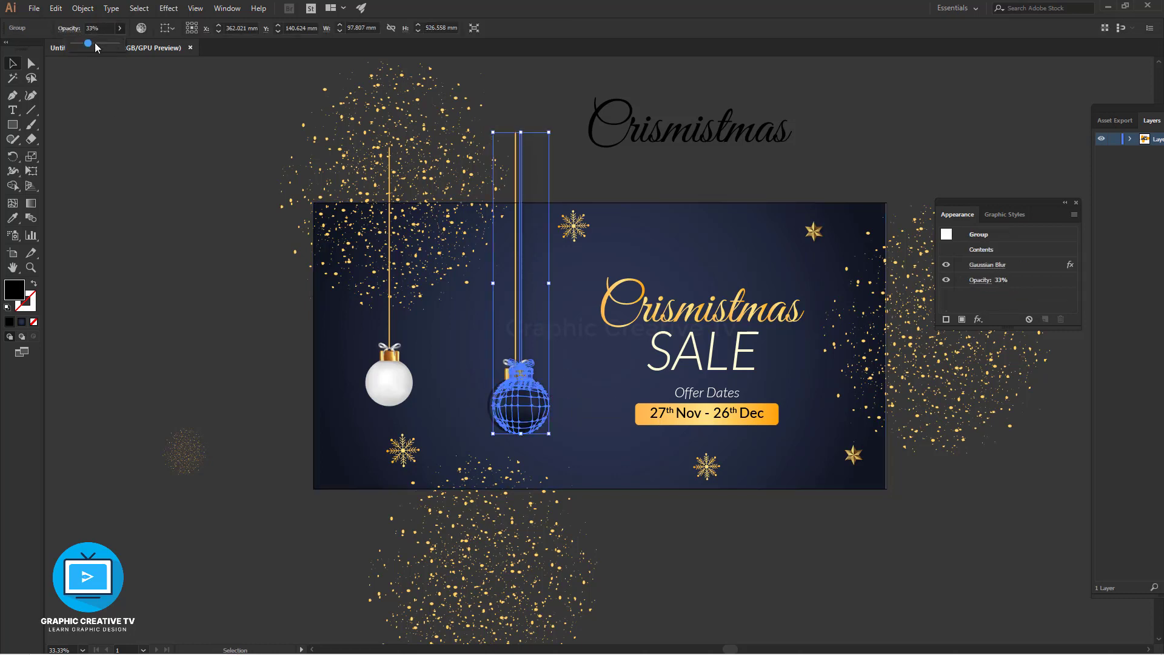
key(Return)
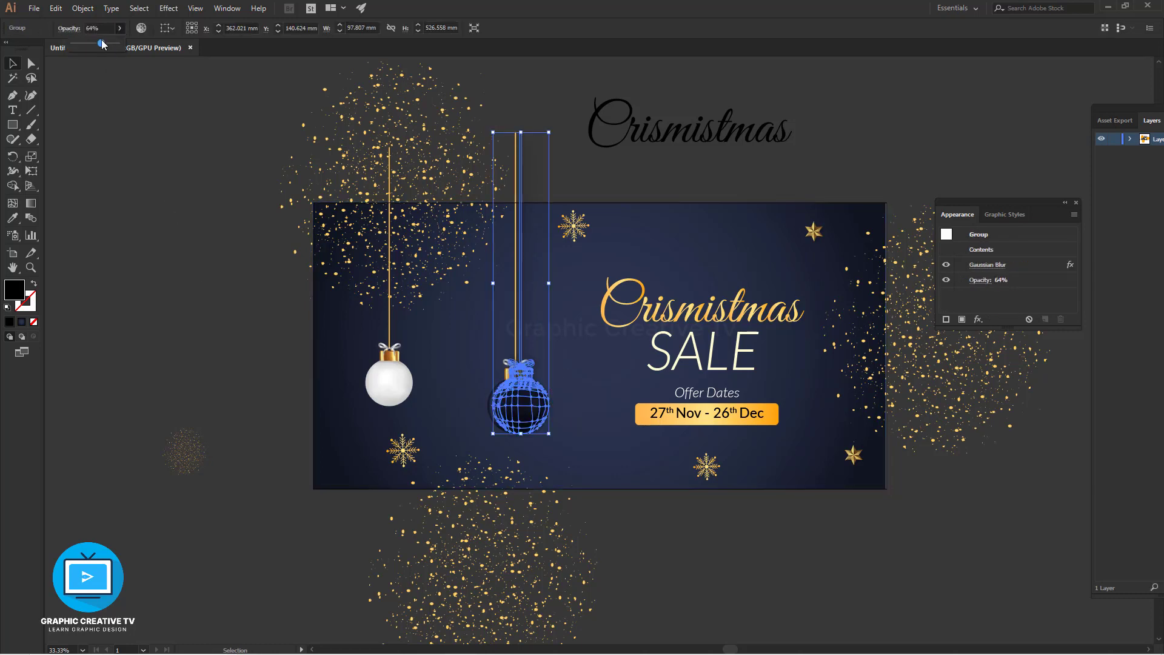
click(167, 227)
key(ctrl+z)
key(ctrl+shift+z)
key(ctrl+z)
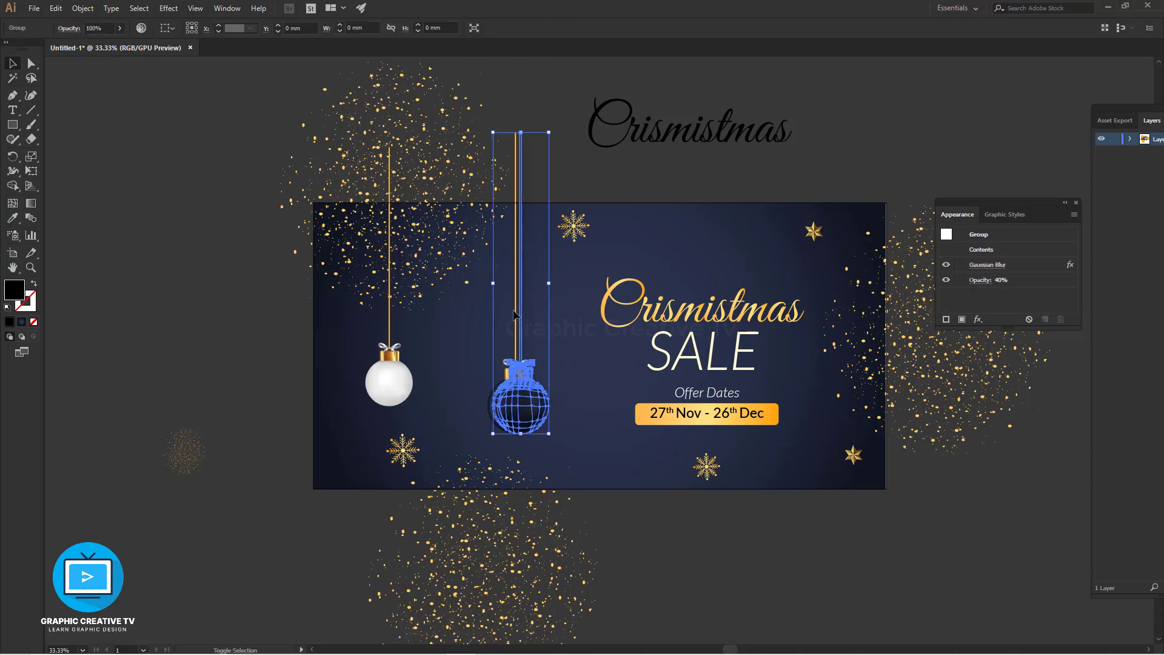
key(ctrl+shift+z)
- Group the large navy ornament with its shadow and place a duplicate higher up, between the white and navy ornaments
click(498, 406)
click(572, 146)
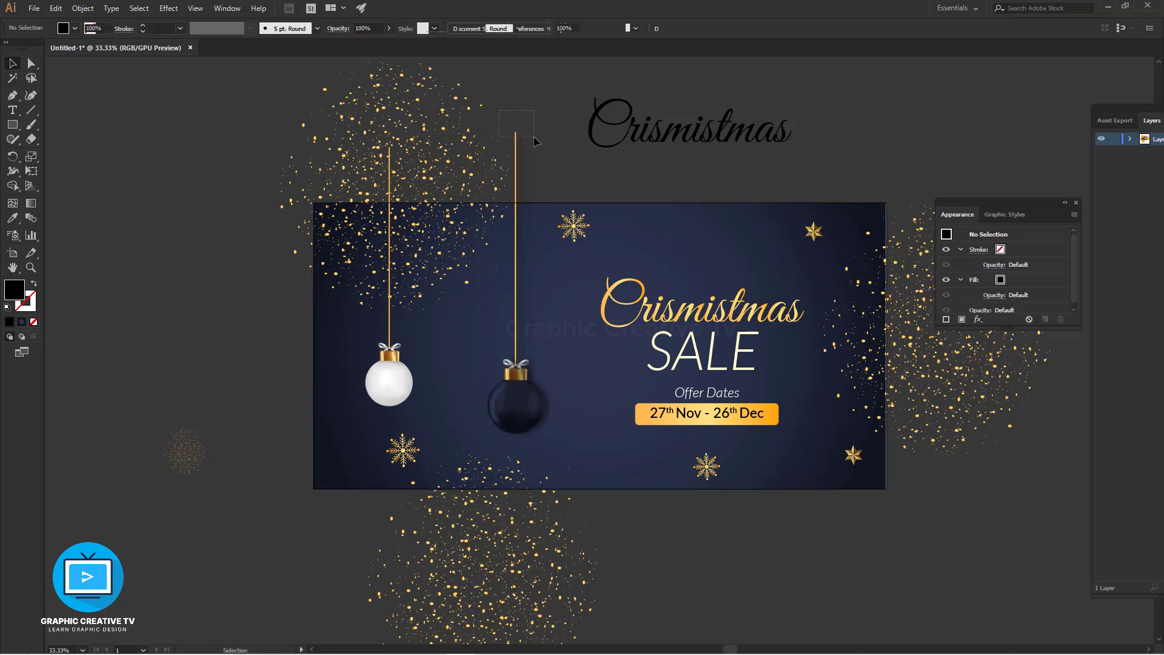
drag(535, 138, 535, 139)
key(ctrl+g)
click(594, 140)
click(531, 401)
drag(530, 402, 463, 339)
click(668, 182)
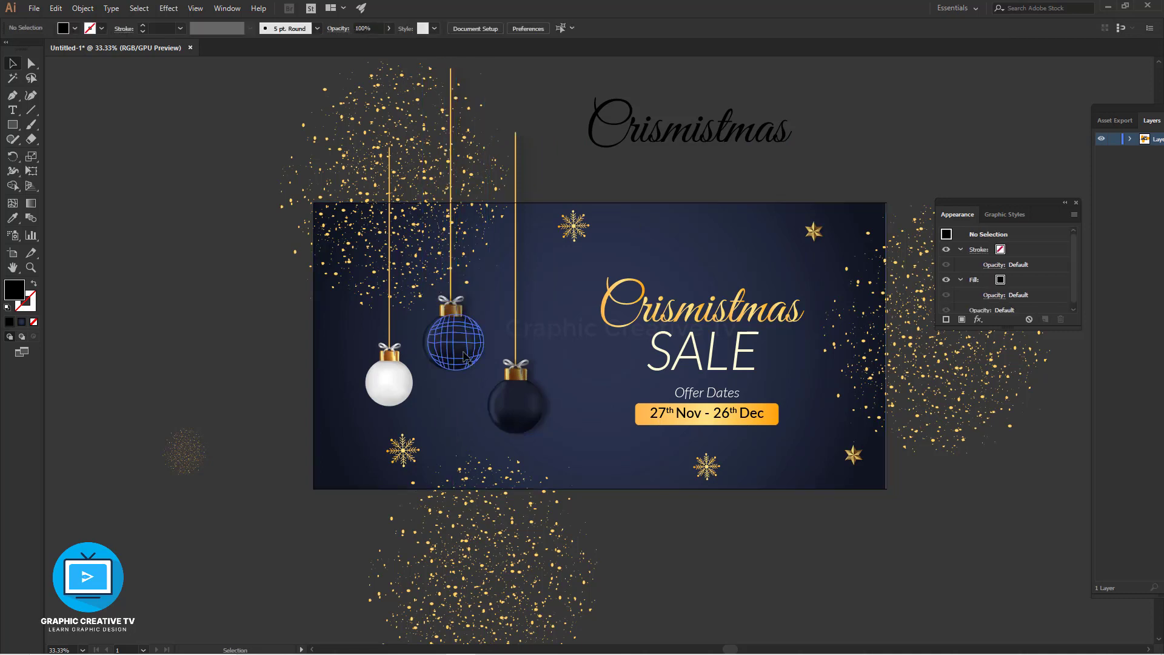
- Move the gold headline, SALE text and offer-dates block slightly up together
click(389, 379)
click(698, 303)
shift+click(722, 415)
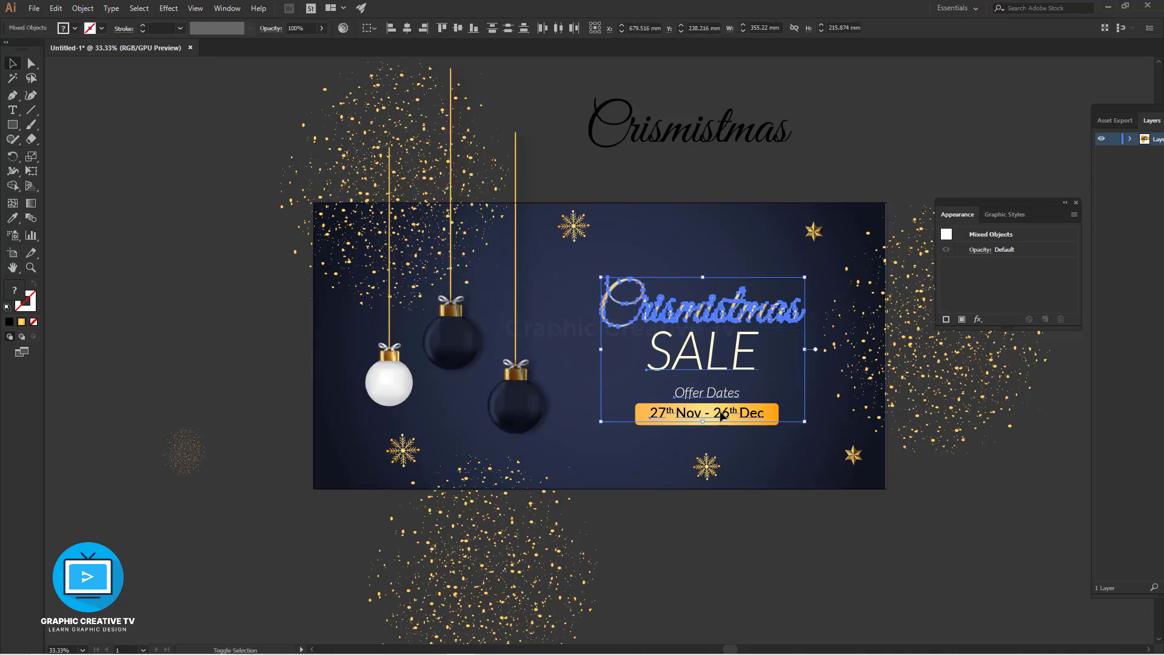
drag(721, 416, 721, 403)
- Enlarge the gold star near the banner's lower-right corner slightly
click(388, 379)
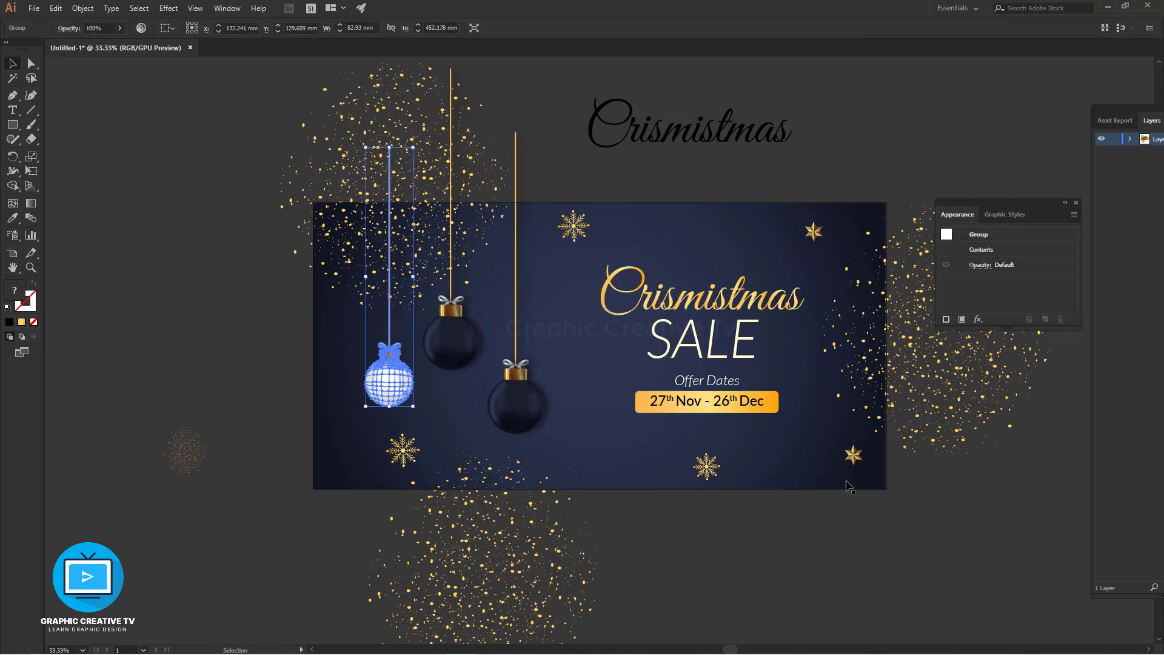
click(854, 456)
drag(863, 465, 869, 471)
click(871, 540)
- Replace the spare black script text above the banner with "Merry"
click(750, 347)
click(750, 308)
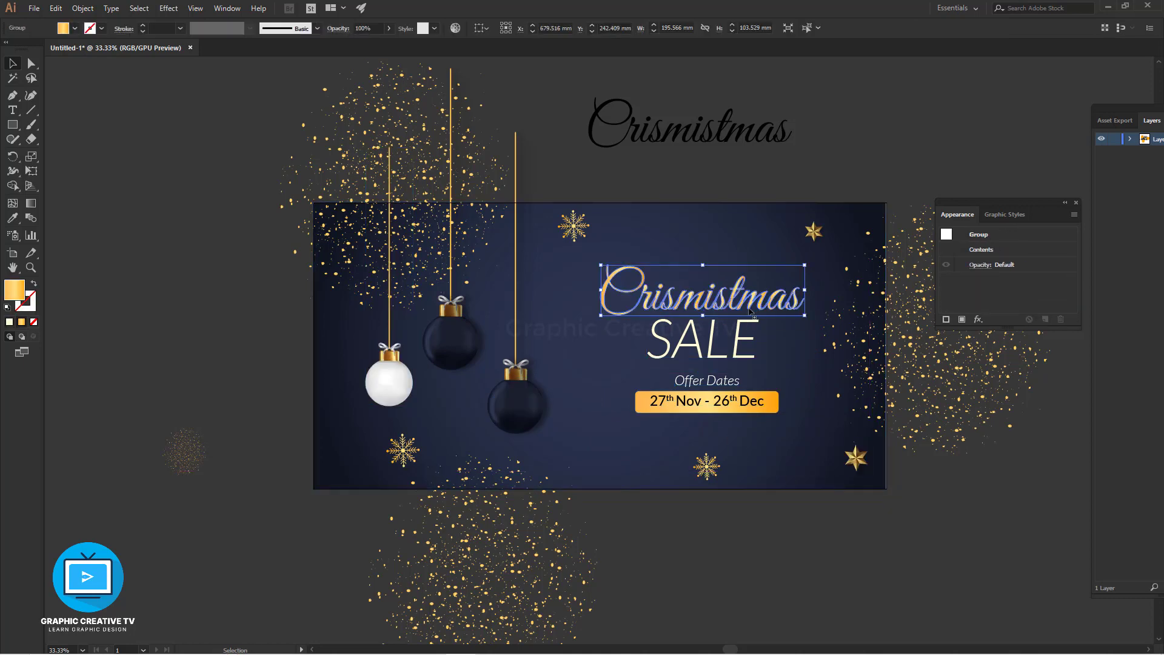
click(19, 111)
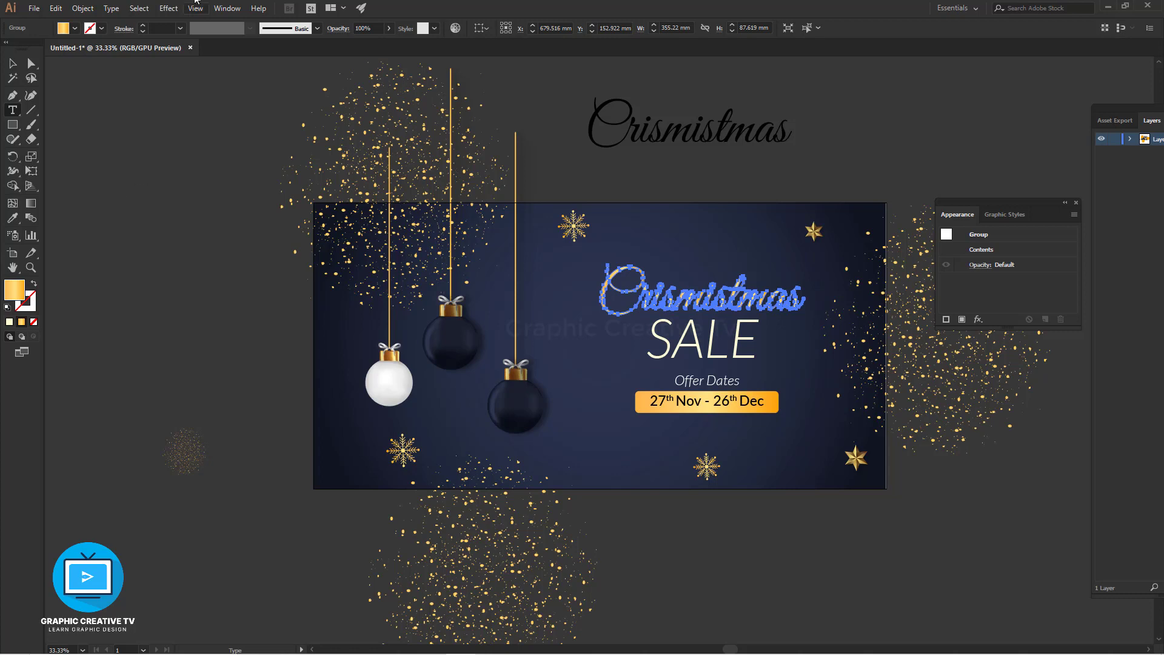
click(11, 65)
click(734, 141)
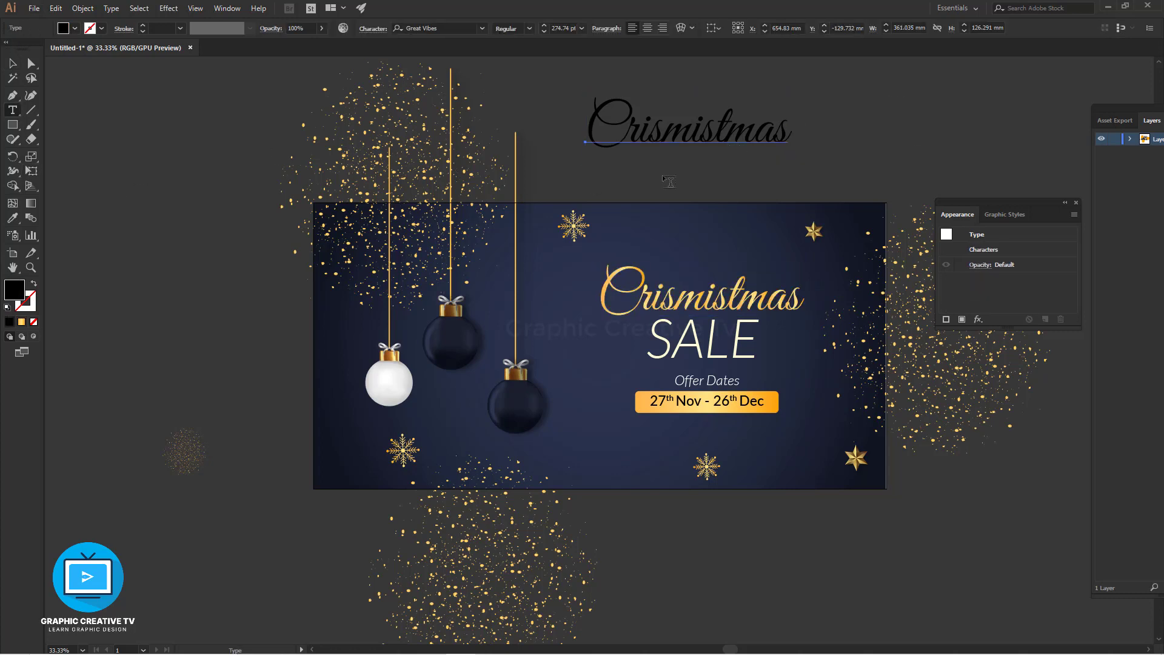
click(734, 134)
drag(801, 137, 563, 135)
text(Merry)
click(12, 63)
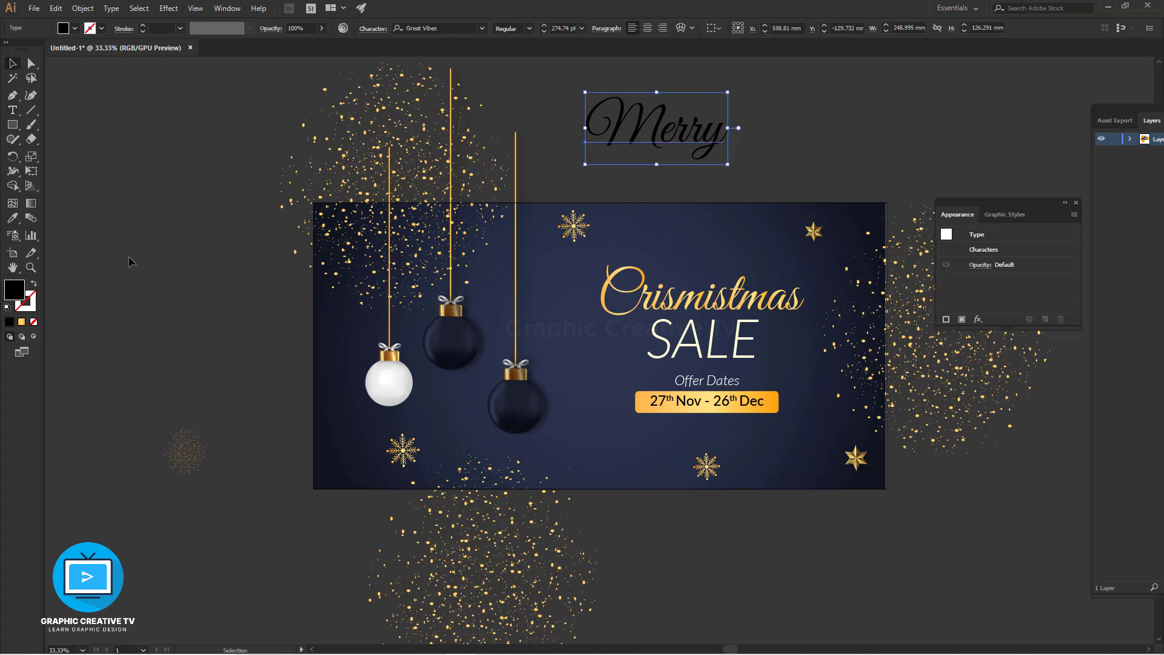
- Scale the black Merry text down to about 148 pt over the headline and place a duplicate above the banner
drag(706, 129, 762, 268)
drag(784, 231, 777, 250)
drag(727, 268, 700, 138)
click(840, 346)
click(704, 274)
- Try converting the Merry text to outlines and sampling the offer-dates bar's gold gradient onto it
right_click(689, 273)
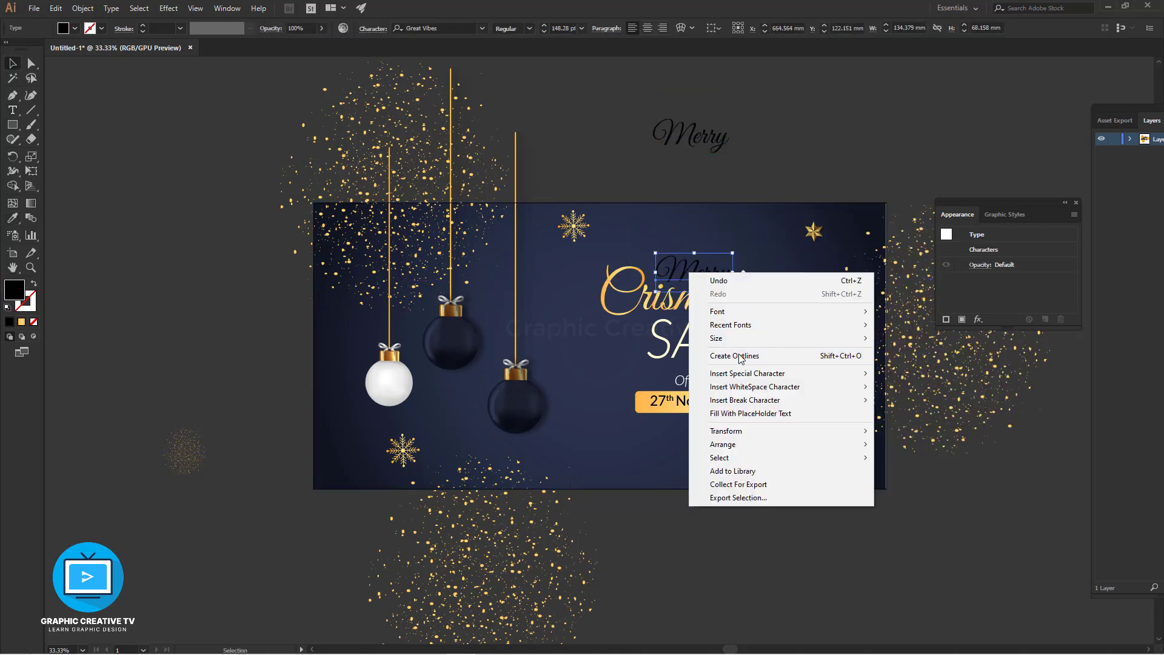
click(740, 356)
click(13, 219)
click(682, 409)
click(13, 63)
click(53, 75)
key(ctrl+z)
key(ctrl+z)
key(ctrl+z)
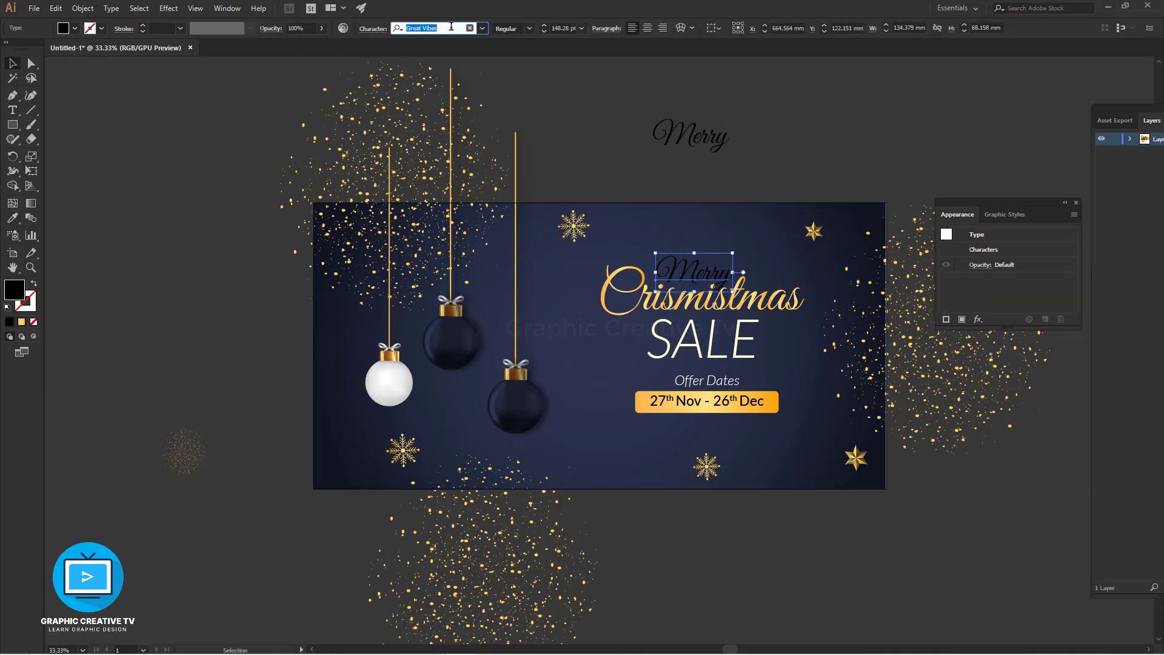
- Set the banner's Merry text in Lato, sample the SALE text's style onto it and shrink it to about 119 pt
text(Lato)
key(Return)
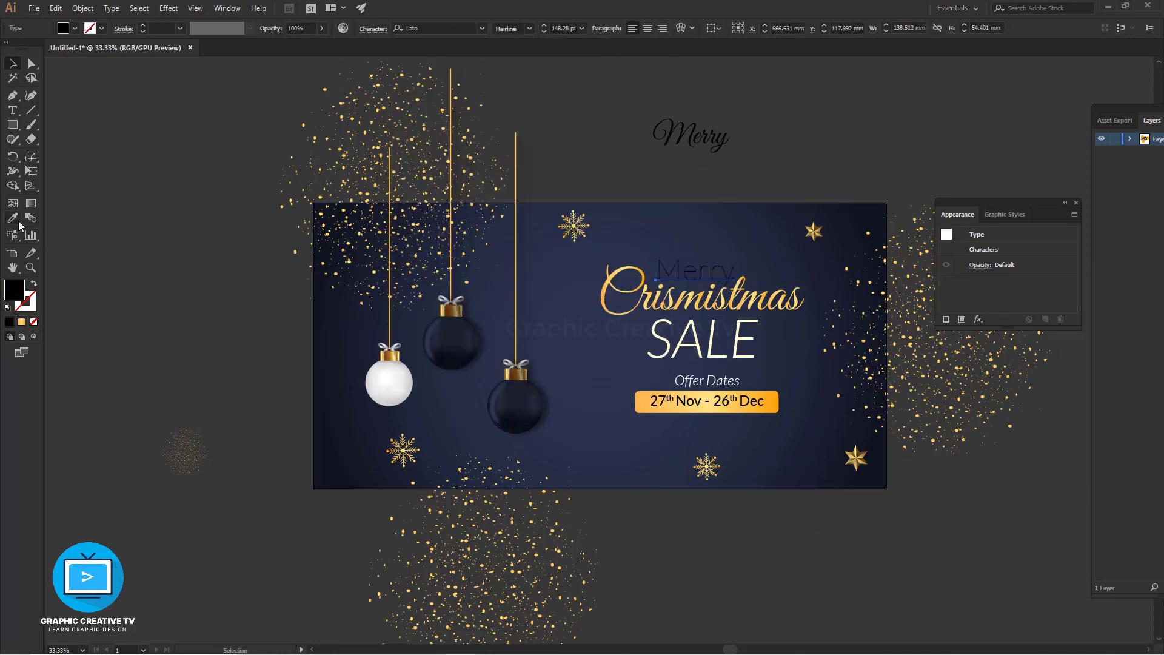
click(17, 220)
click(697, 349)
click(12, 63)
drag(825, 234, 709, 284)
- Center the MERRY text horizontally on the gold headline and turn off its All Caps setting
click(746, 182)
shift+click(708, 299)
click(423, 28)
click(743, 181)
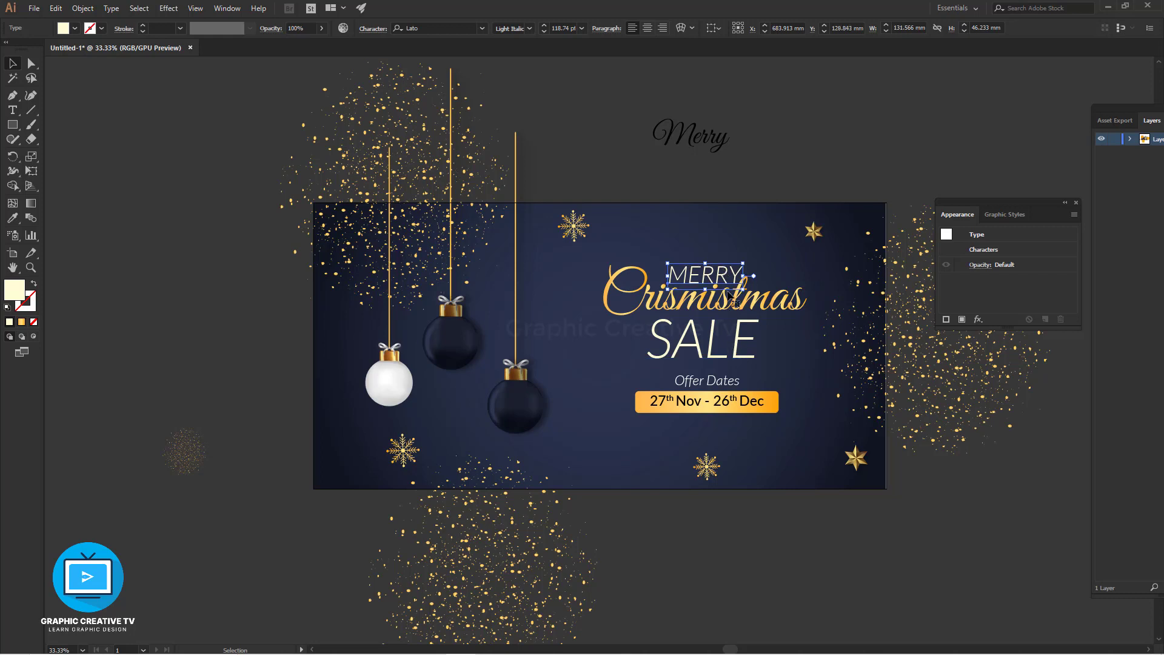
click(372, 29)
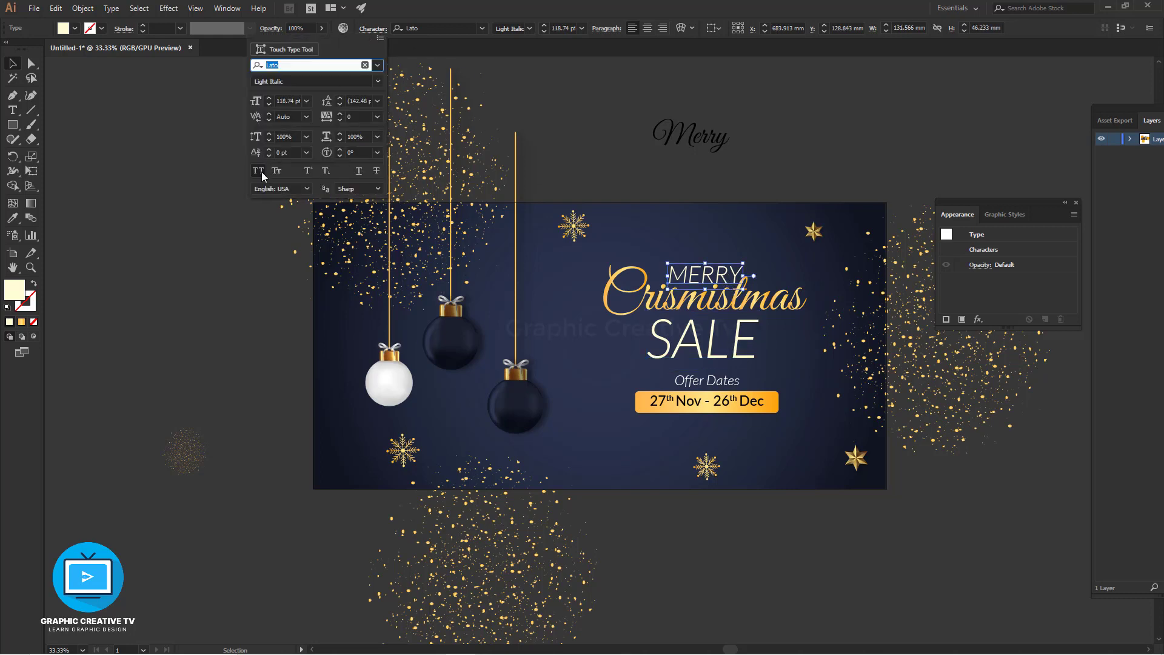
click(261, 172)
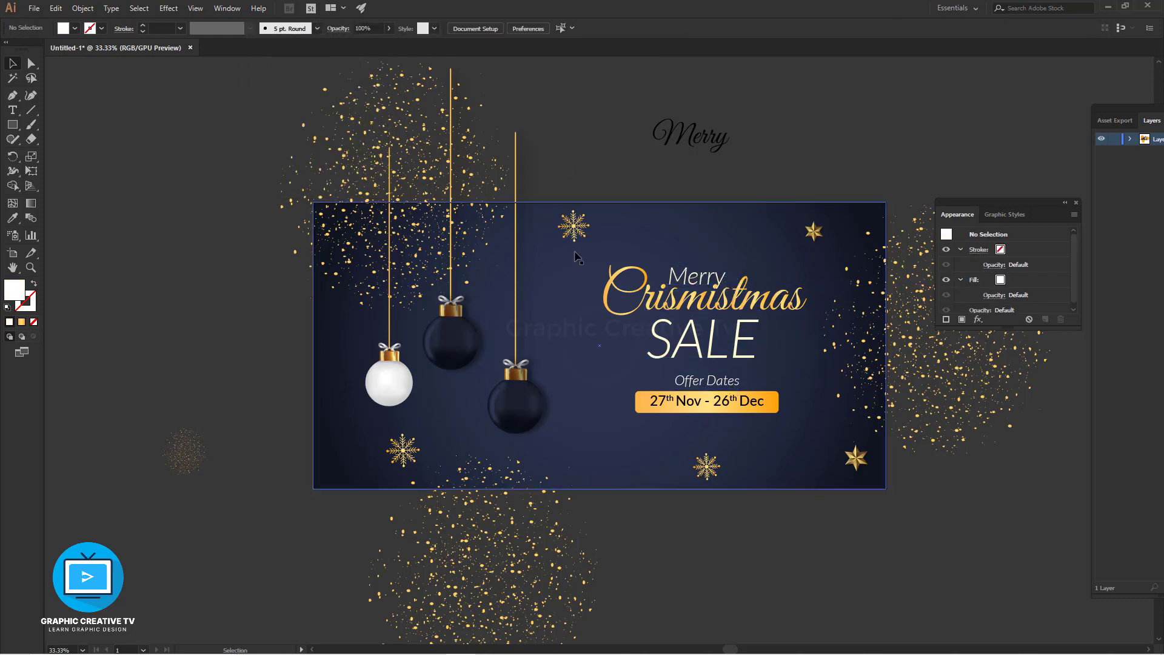
- Delete the small glitter patch from beside the banner and group all the banner artwork
drag(185, 452, 693, 273)
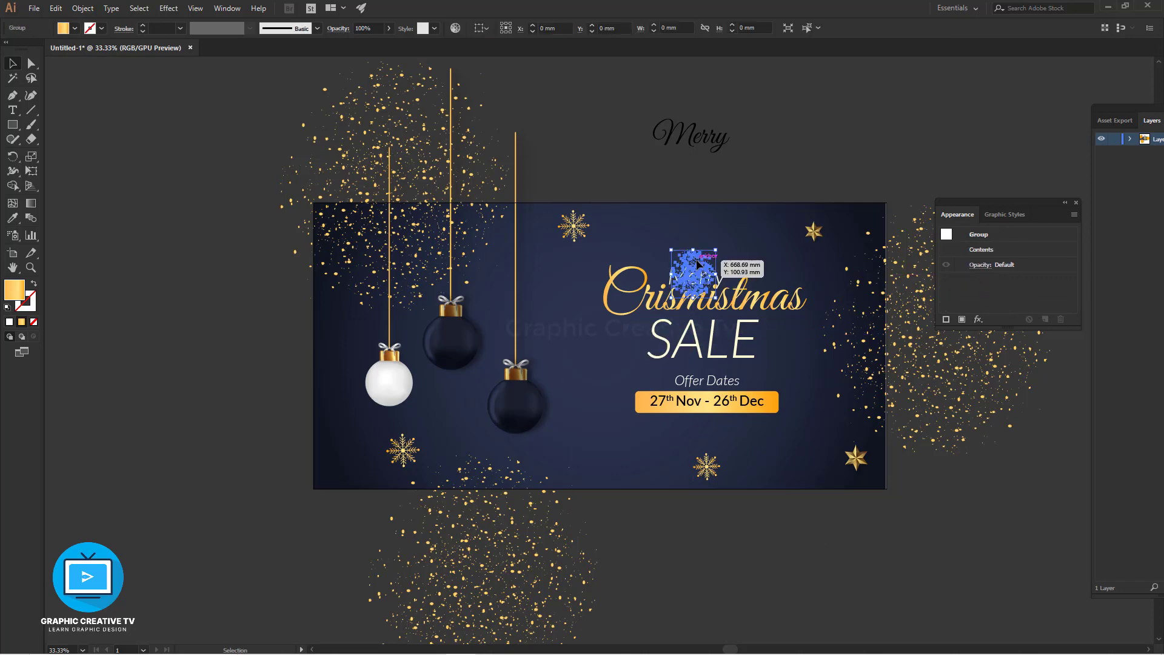
key(Delete)
drag(225, 177, 914, 553)
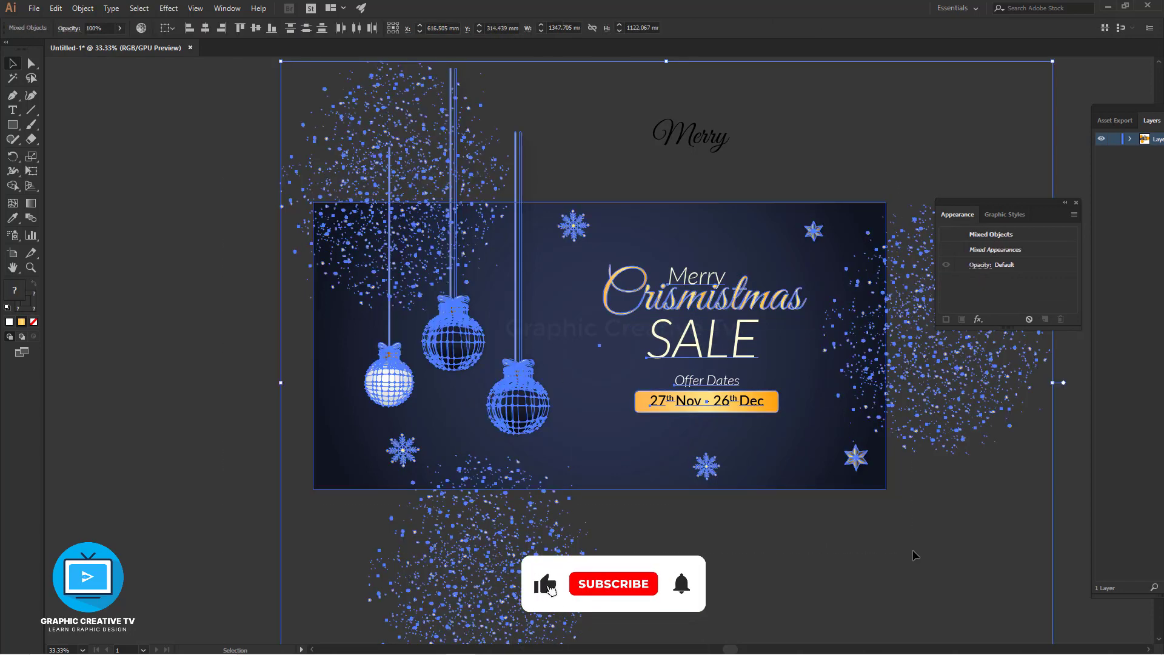
click(16, 126)
key(ctrl+shift+a)
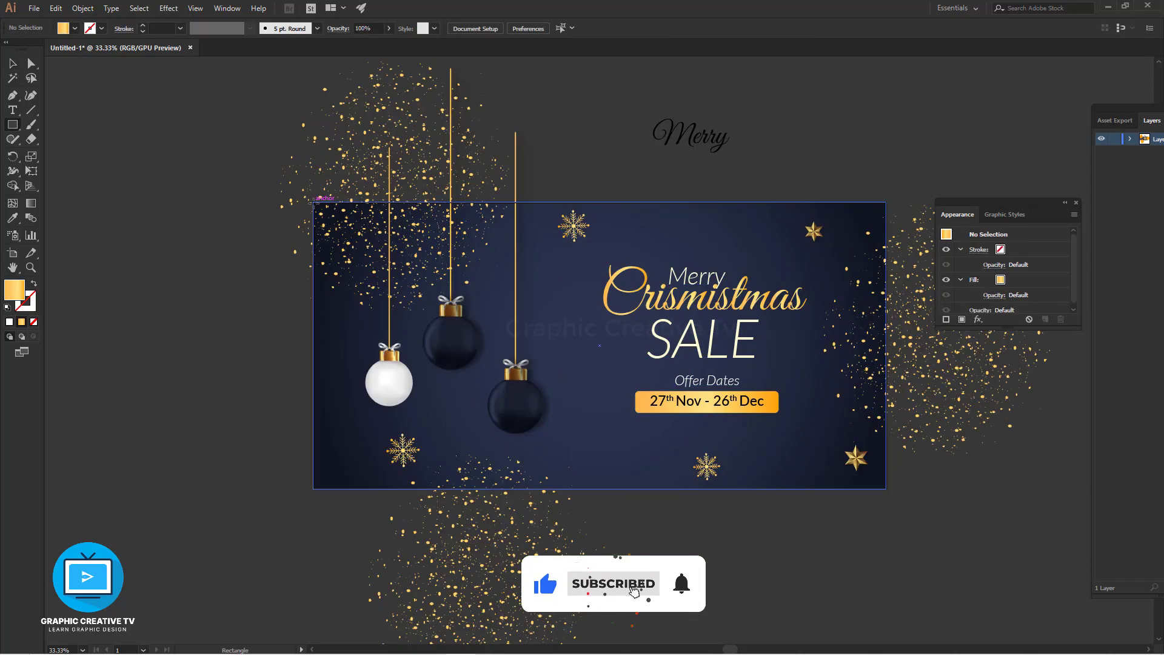
- Draw a rectangle exactly covering the banner and use it as a clipping mask for all the artwork
drag(313, 202, 760, 396)
key(ctrl+z)
drag(313, 201, 887, 489)
key(v)
key(ctrl+shift+a)
key(ctrl+a)
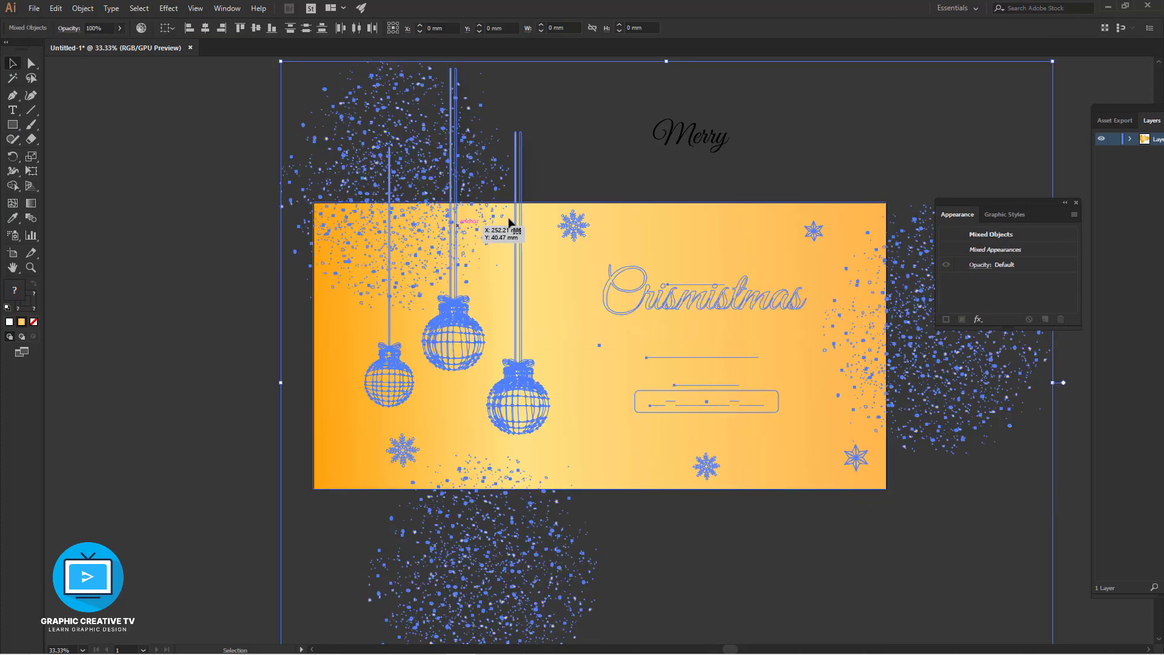
key(ctrl+7)
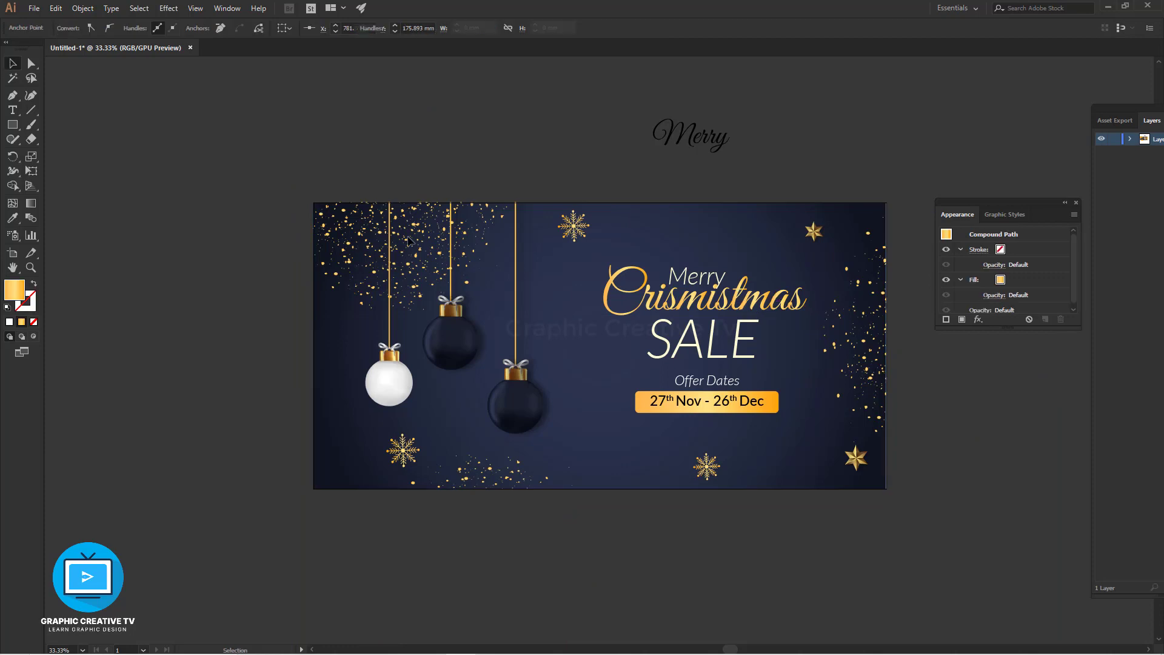
- Isolate the clipped group and proportionally enlarge the headline, SALE text, Offer Dates line and date bar together
double_click(749, 321)
double_click(742, 322)
click(742, 323)
shift+click(741, 314)
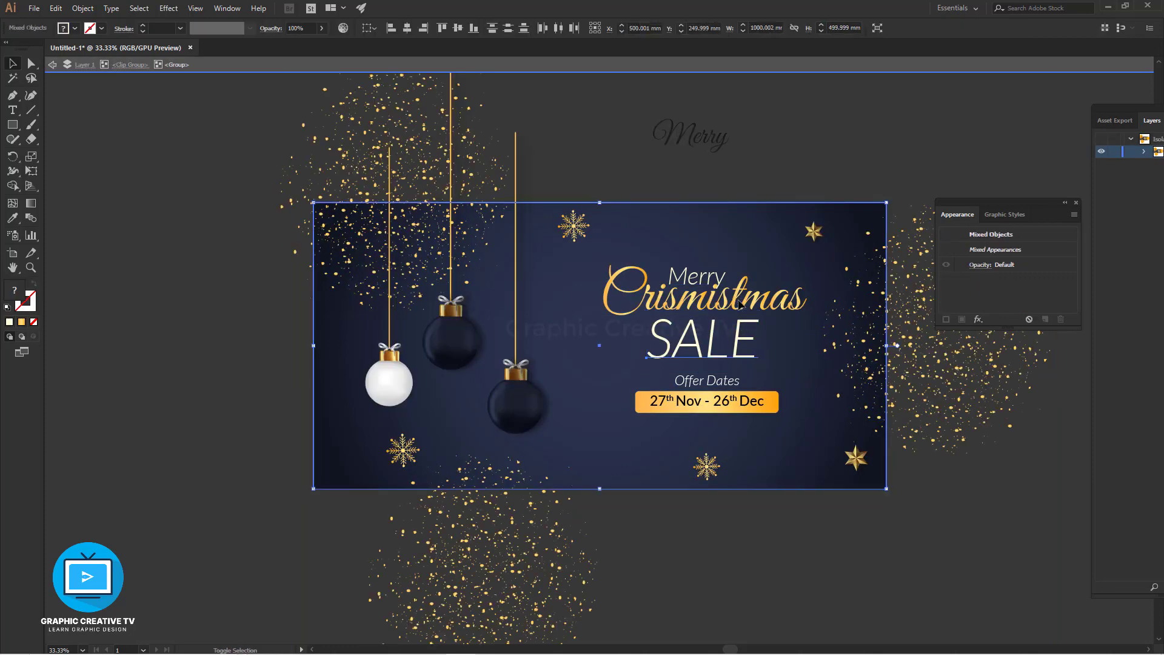
click(741, 301)
shift+click(741, 339)
shift+click(732, 382)
shift+click(740, 407)
drag(807, 413, 811, 414)
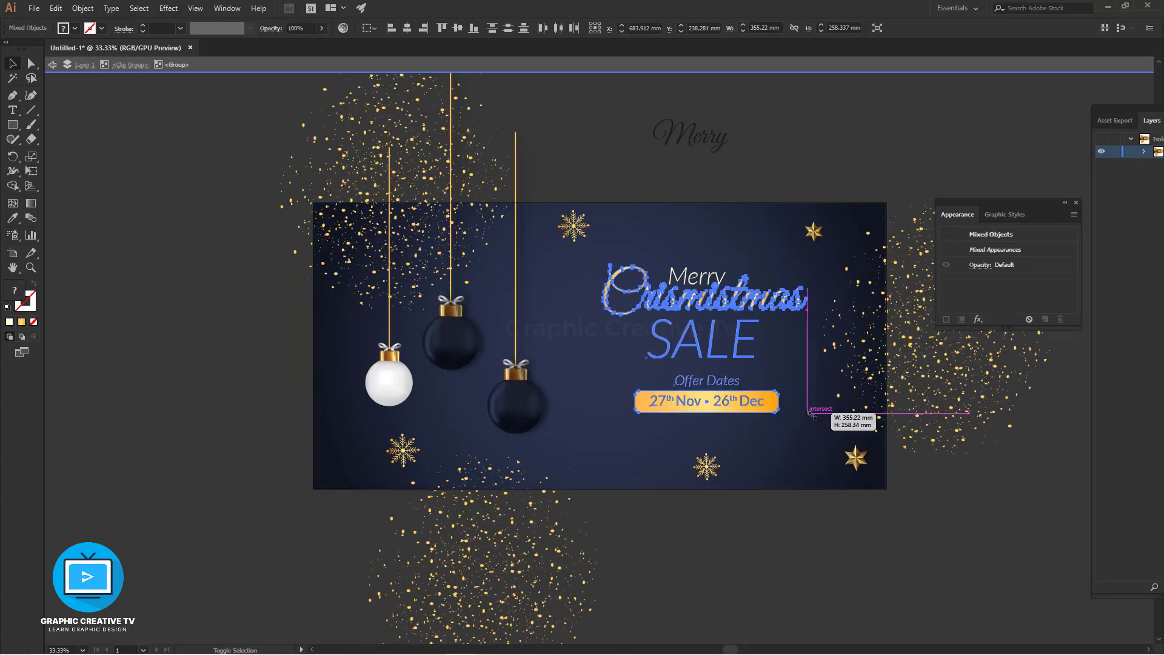
drag(810, 414, 820, 423)
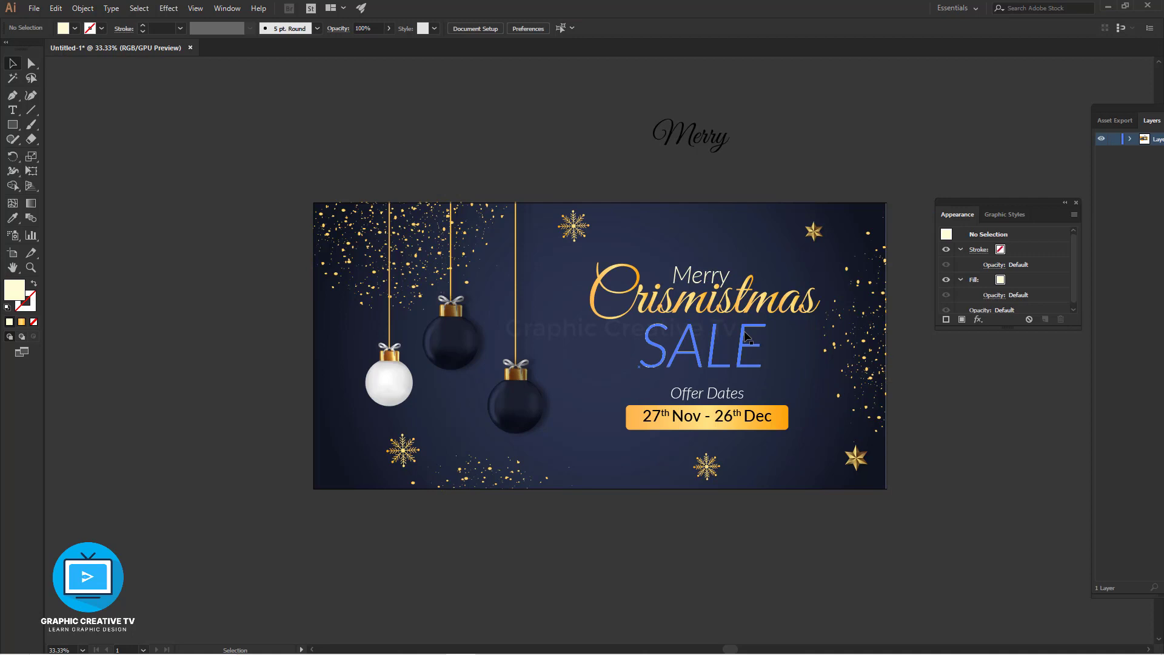
- Isolate the clipped group again and delete the Merry text above the headline
double_click(746, 335)
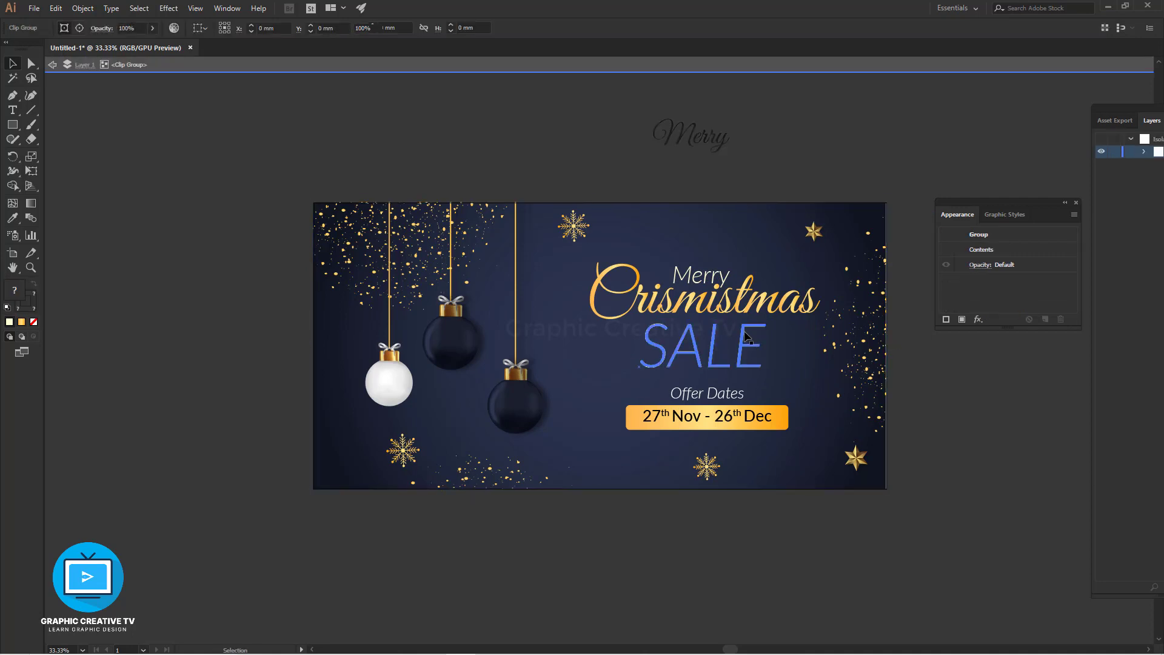
double_click(744, 338)
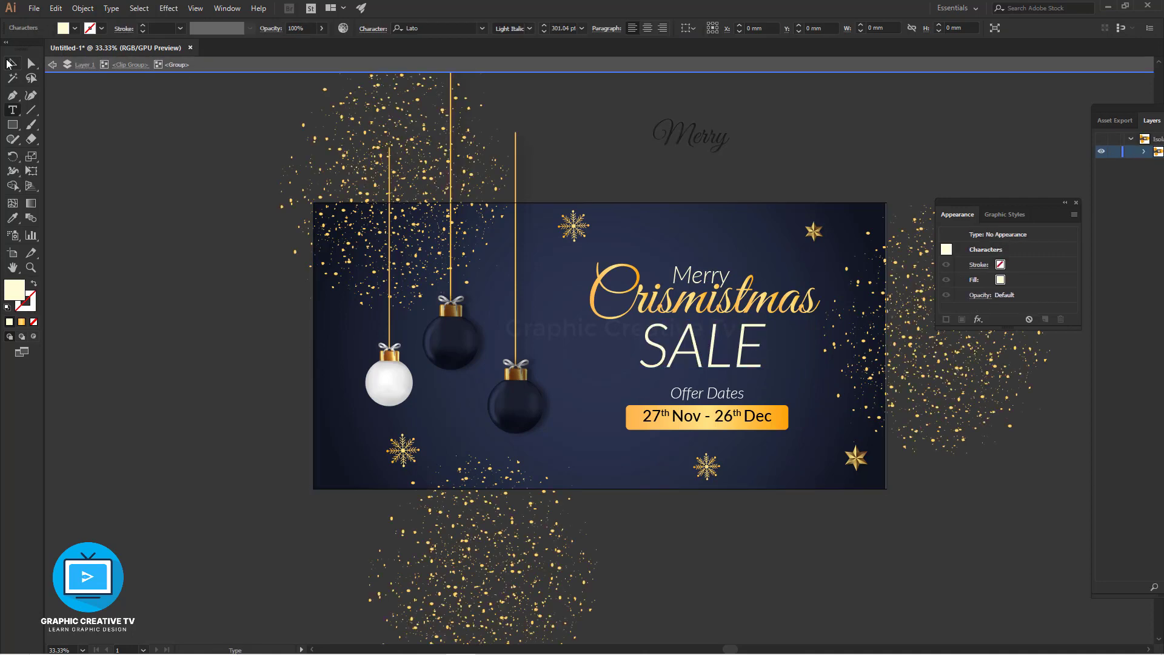
click(10, 63)
click(686, 283)
key(Delete)
- Nudge the gold headline and SALE text up together to widen the gap above the Offer Dates line
click(730, 302)
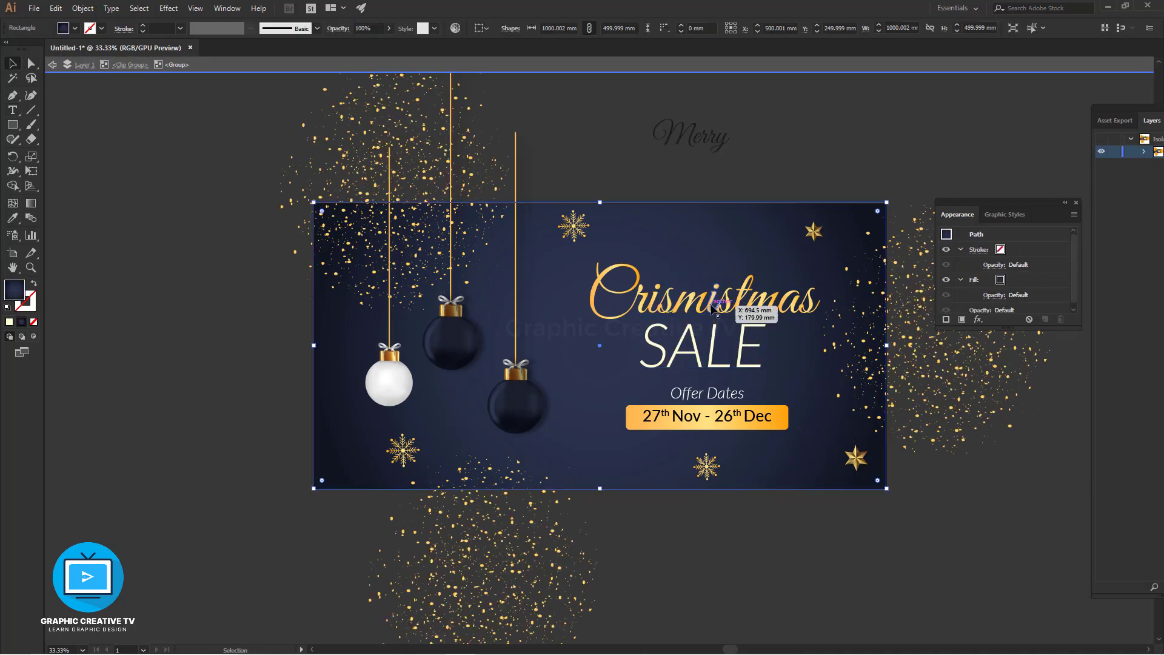
click(722, 300)
shift+click(713, 347)
key(shift+Up)
key(shift+Up)
key(shift+Up)
key(shift+Up)
key(shift+Up)
key(shift+Up)
key(shift+Up)
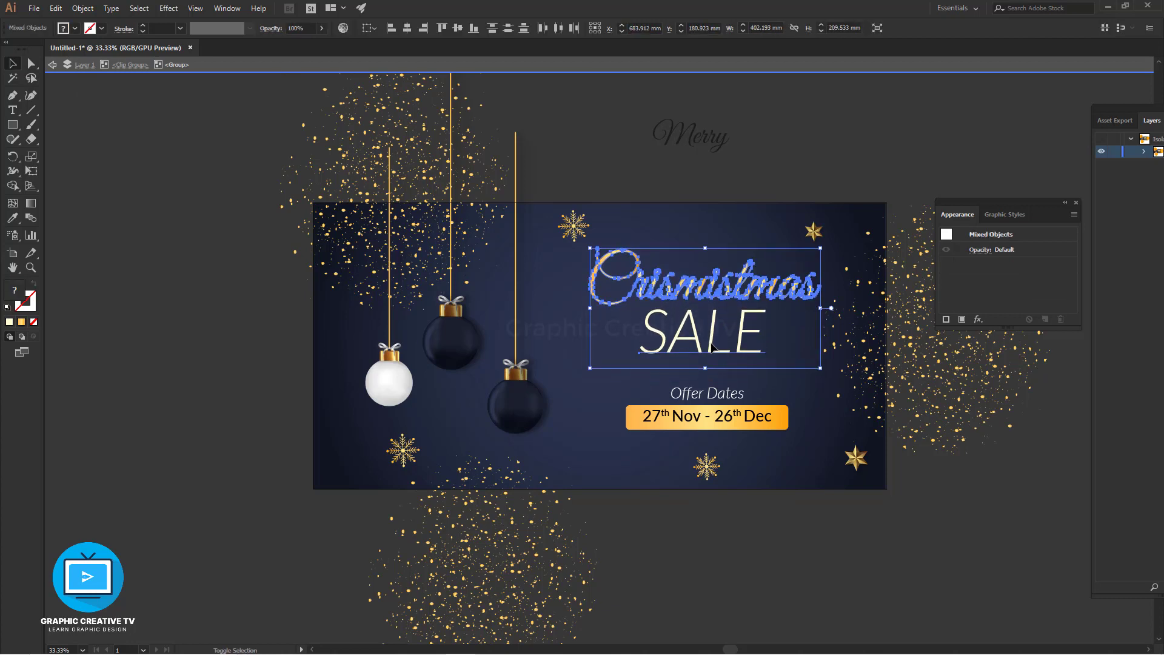
click(739, 501)
- Move the SALE text left to line up with the headline's start and append "45" to it
drag(736, 353, 682, 359)
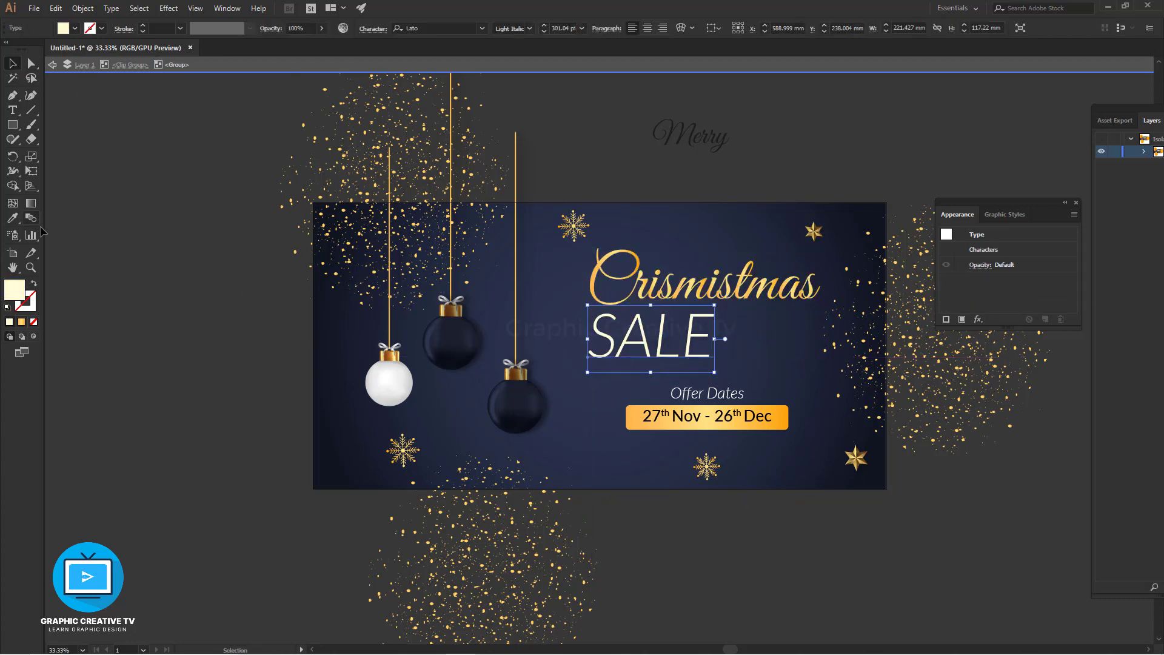
key(t)
click(711, 334)
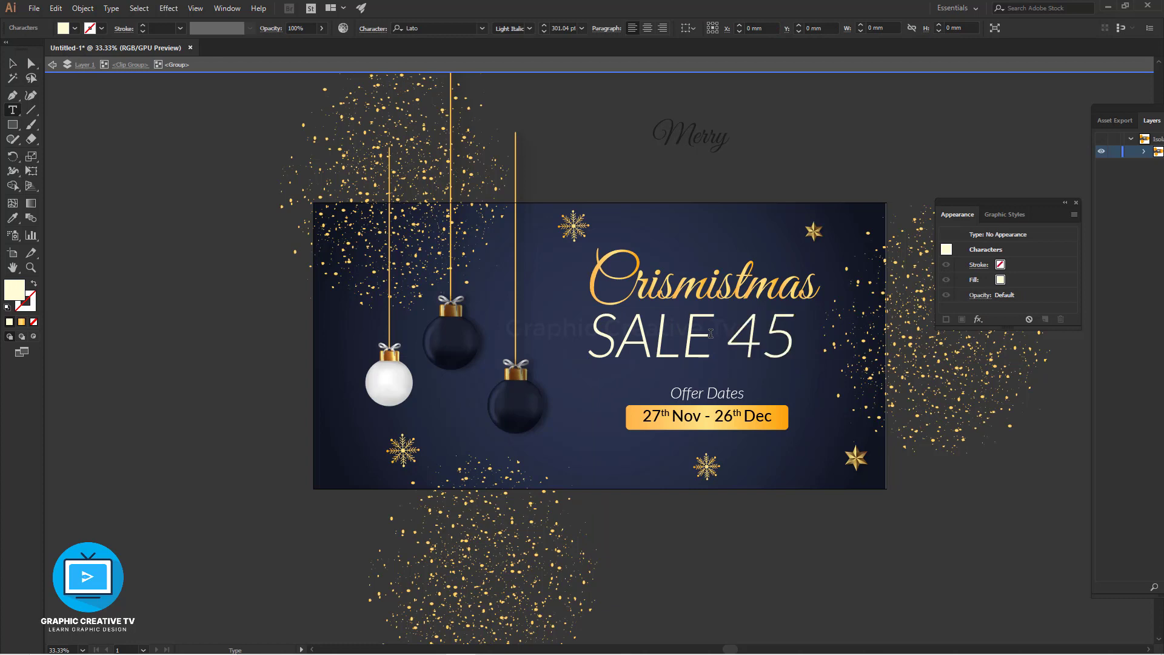
- Set the "45" in the SALE line to Lato Bold
drag(797, 339, 728, 339)
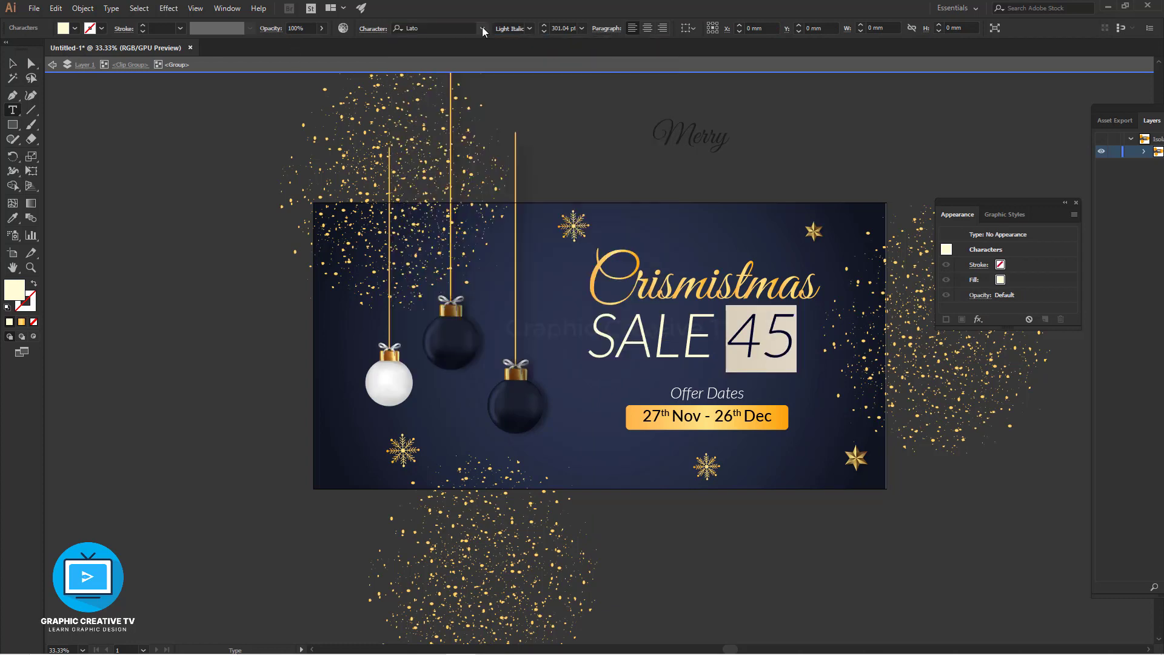
click(529, 28)
click(522, 157)
click(774, 337)
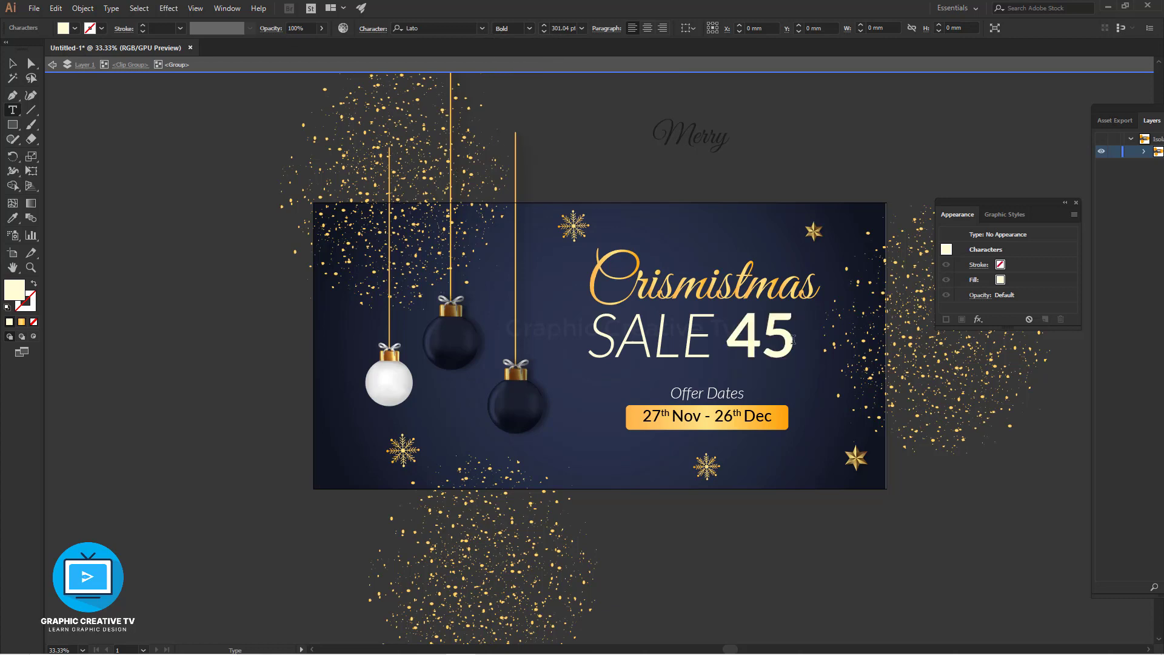
- Set the "45" in the SALE line to Lato Bold Italic, append "%" and widen the space before it
drag(793, 340, 729, 338)
click(530, 28)
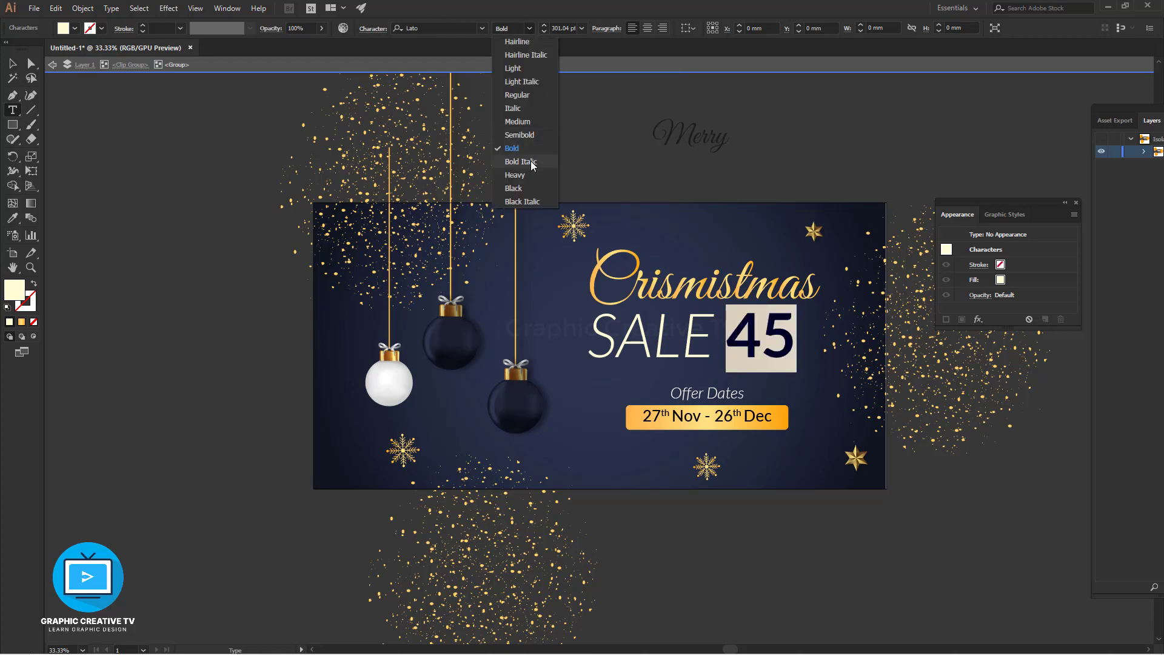
click(524, 164)
click(797, 340)
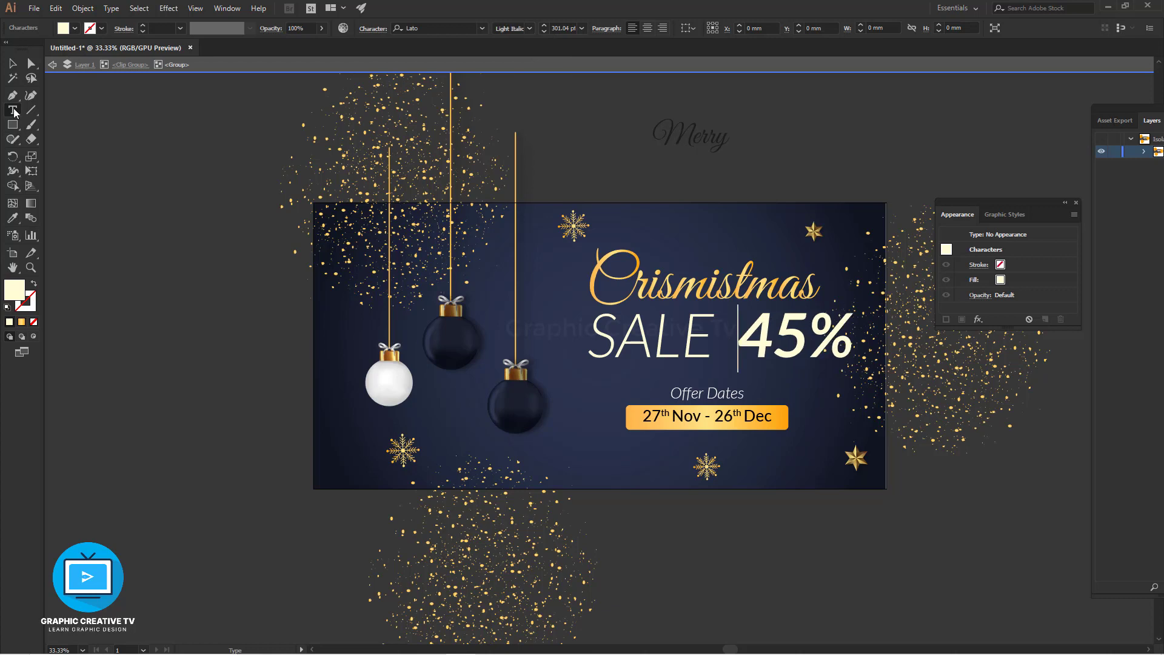
- Add the text "UPTO", rotate it to read upward and scale it to about 95 pt between SALE and 45%
click(564, 442)
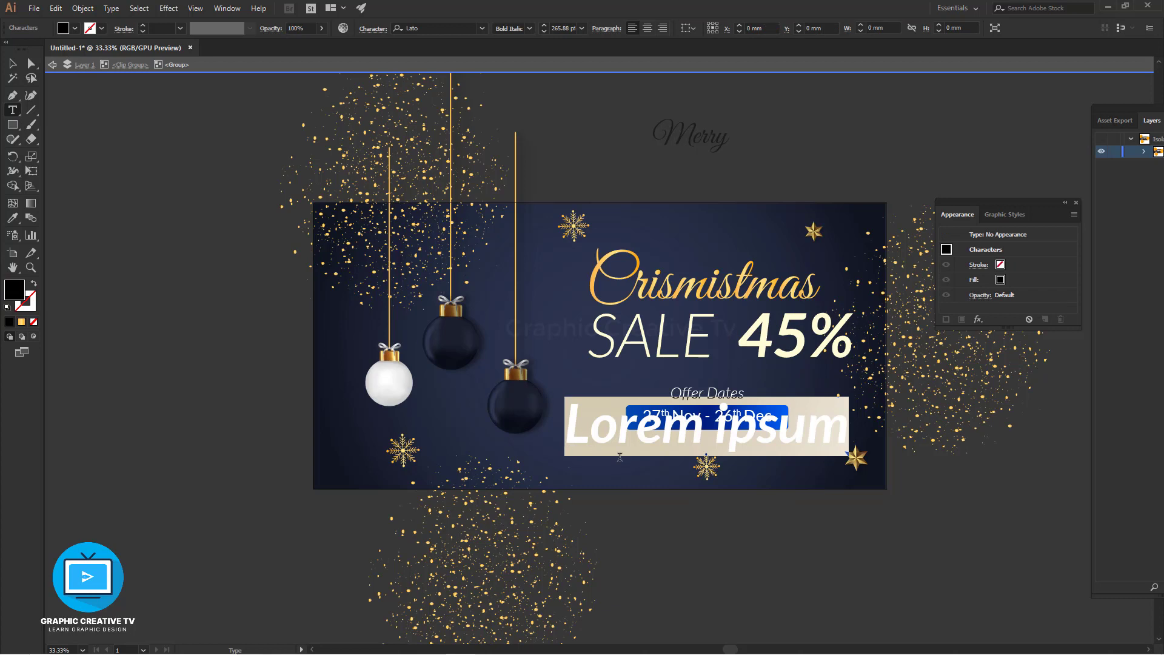
text(UPTO)
click(12, 63)
drag(710, 457, 619, 345)
drag(604, 419, 730, 336)
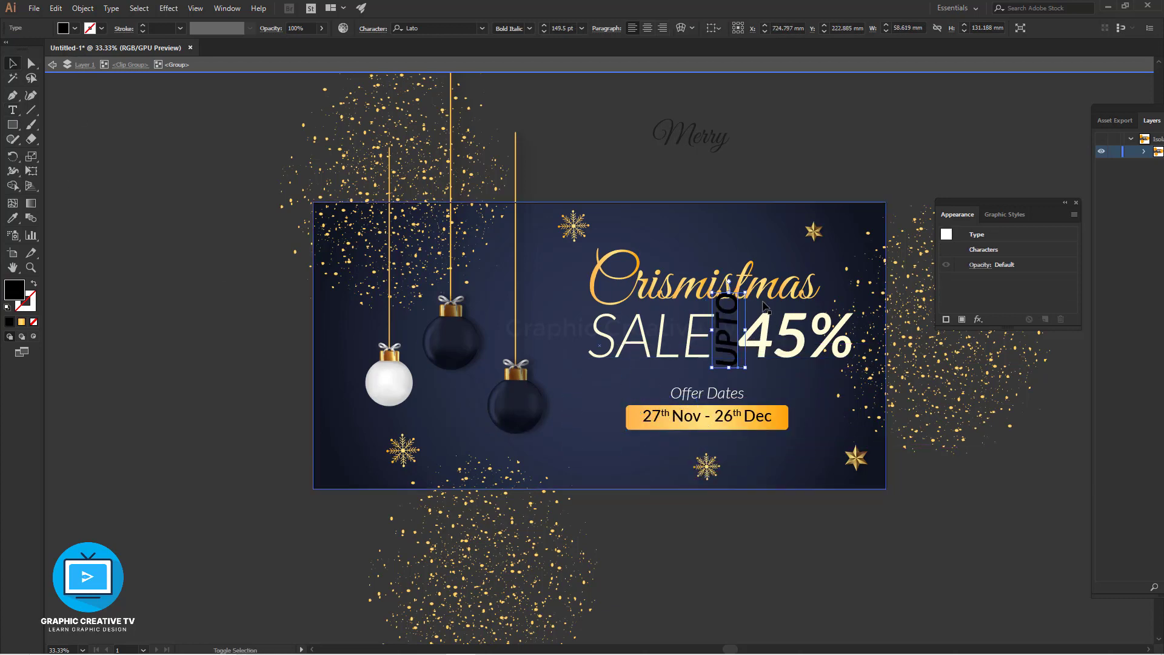
drag(745, 292, 737, 312)
drag(712, 368, 733, 359)
- Recolour the 45% characters in the SALE line white
click(768, 348)
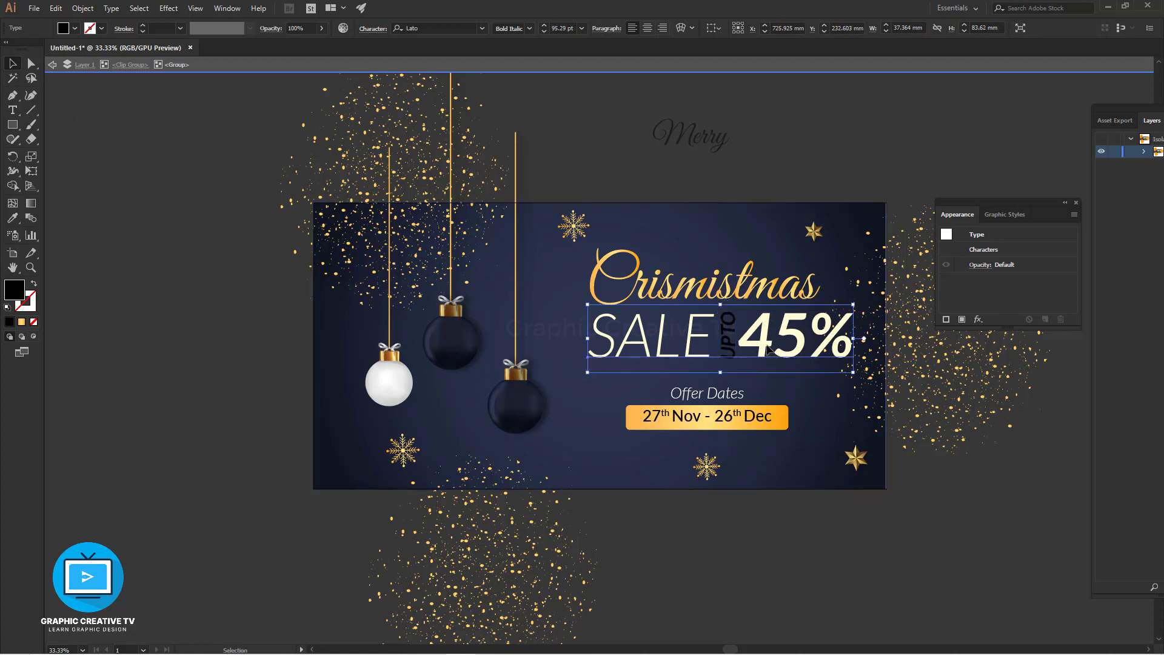
key(t)
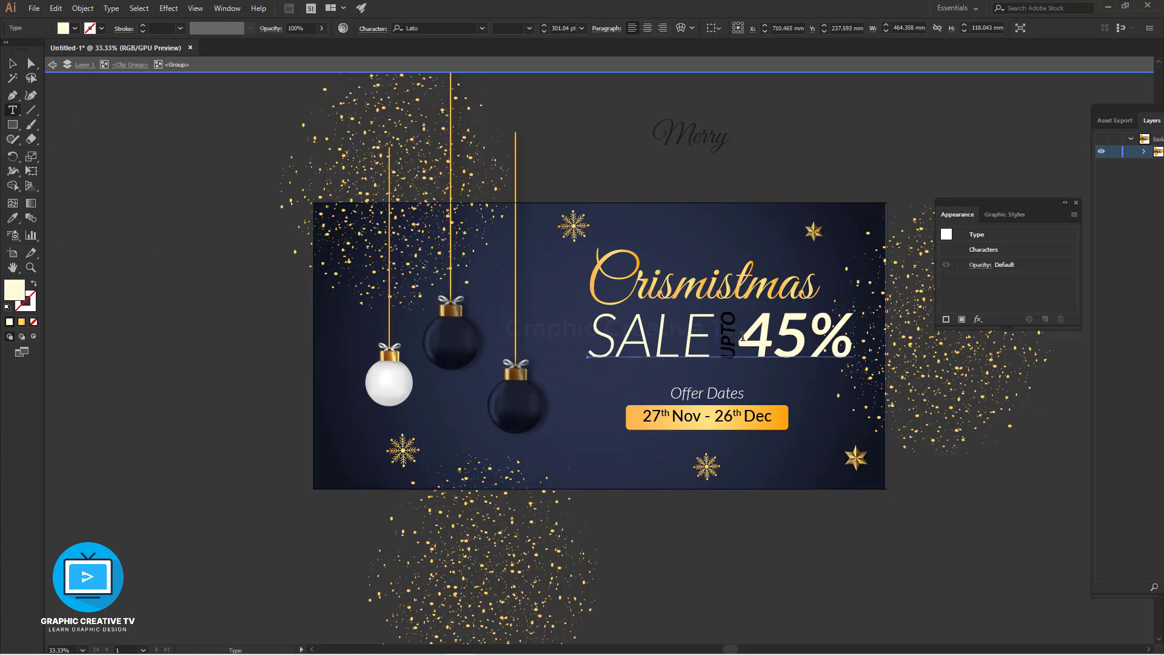
double_click(743, 336)
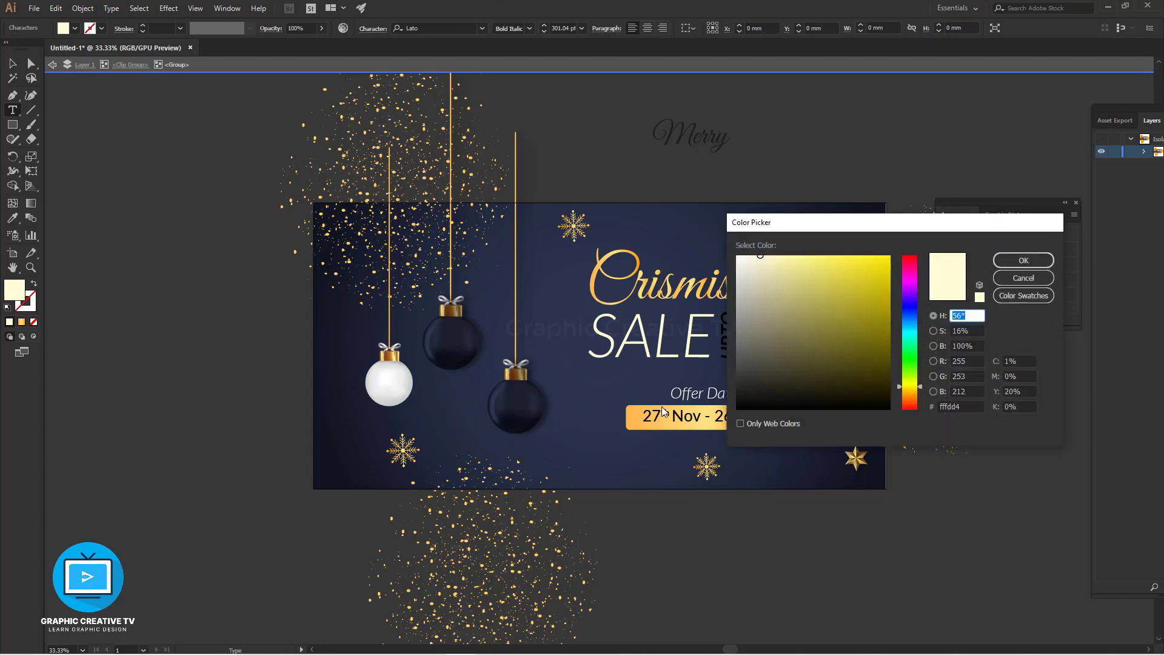
click(759, 256)
click(1024, 260)
- Try to turn the UPTO text white by sampling the white ornament's appearance, and undo the attempt
click(727, 333)
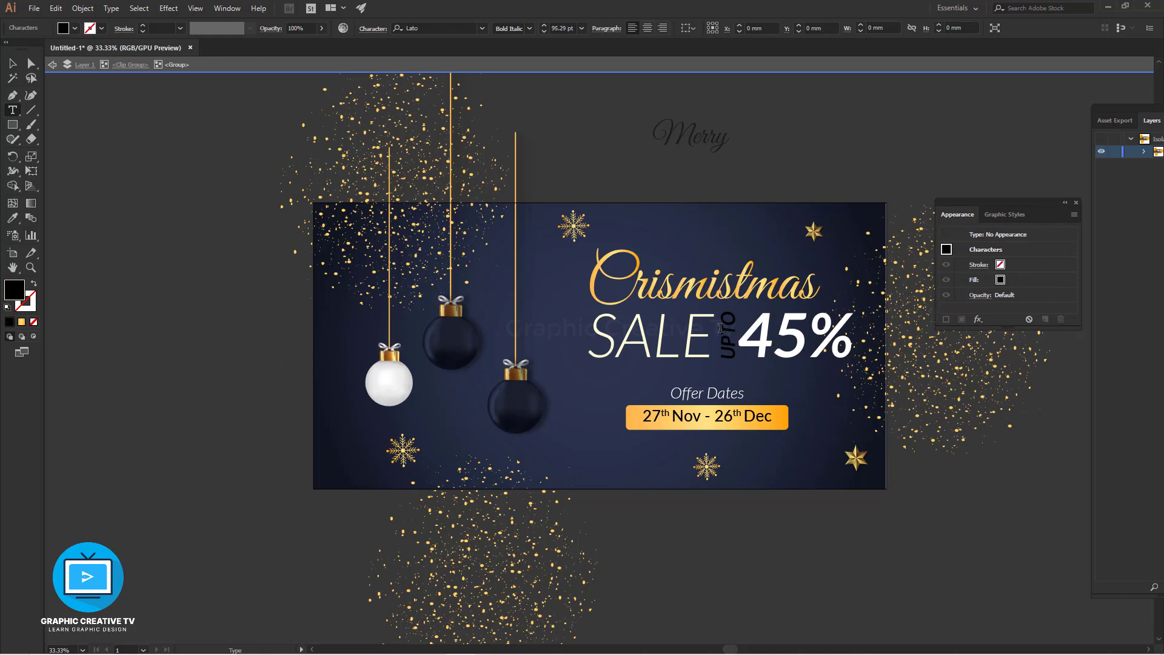
key(Escape)
click(14, 219)
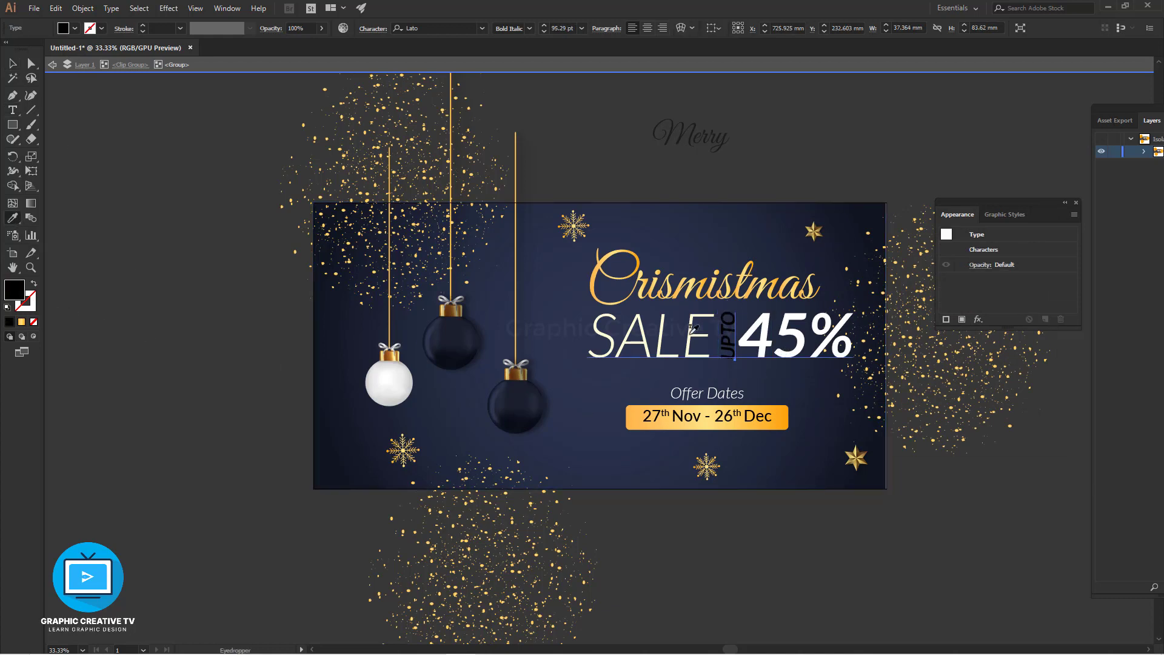
click(391, 380)
double_click(14, 290)
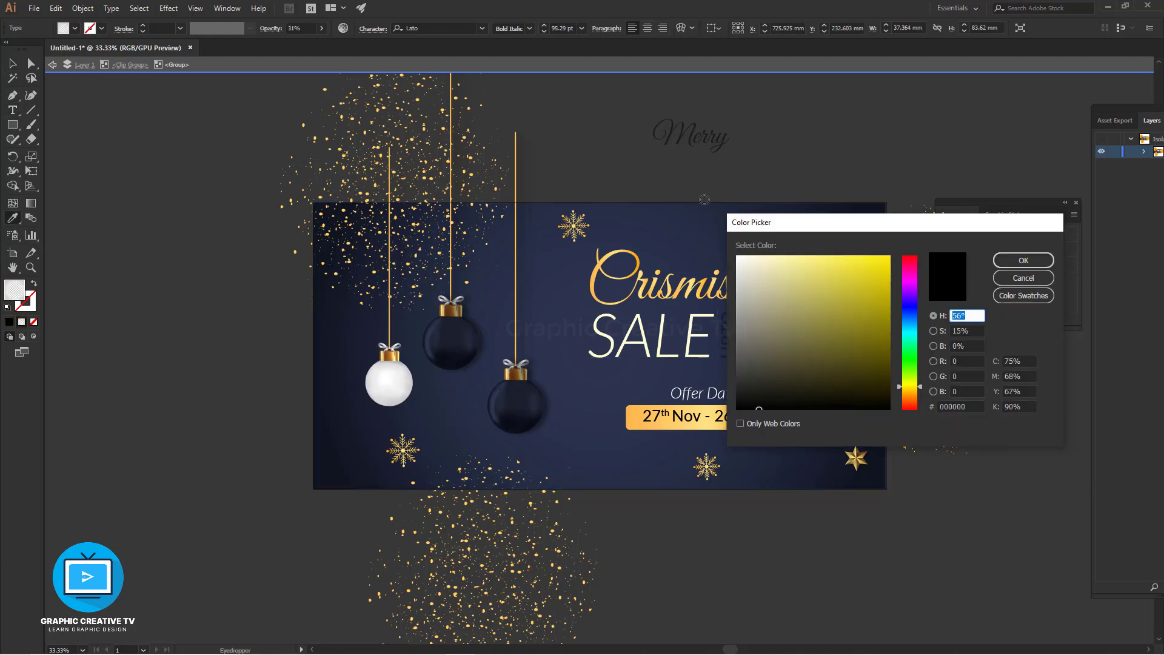
click(738, 255)
click(1043, 265)
click(14, 63)
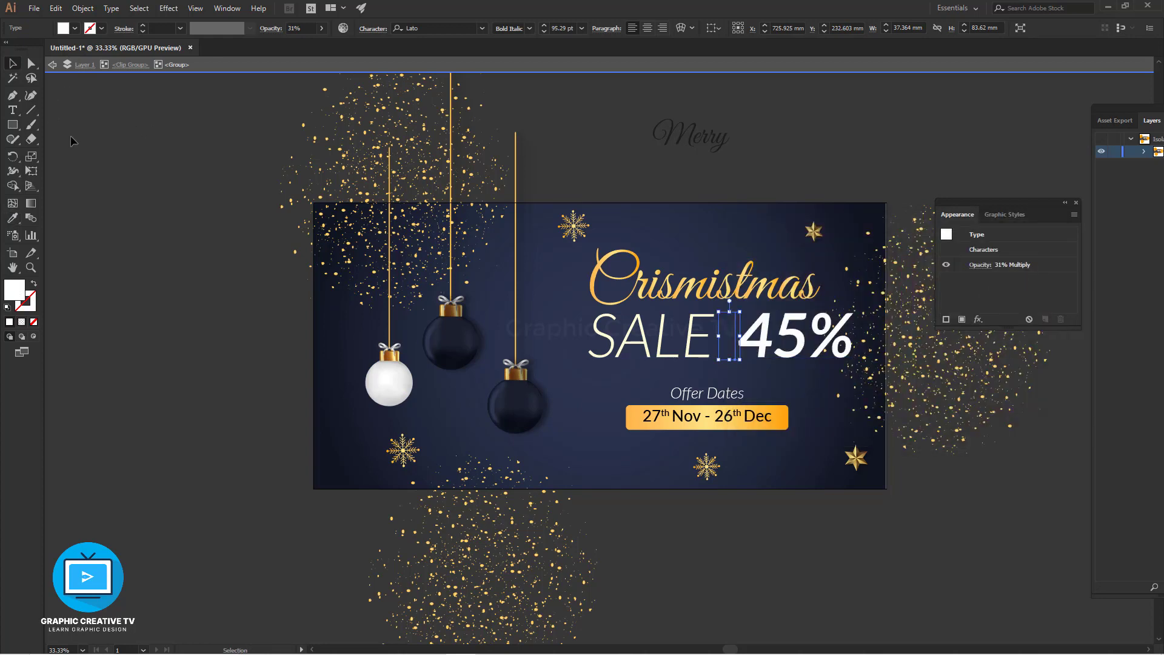
click(175, 223)
click(726, 340)
key(a)
key(ctrl+z)
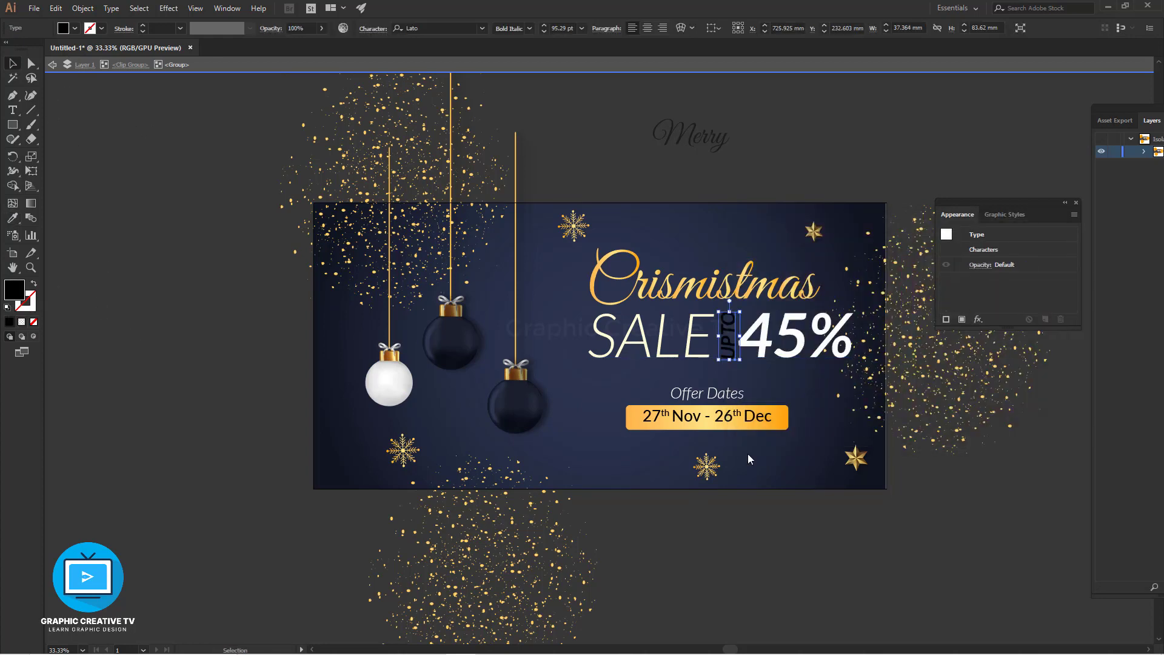
- Set the fill of the vertical UPTO text to white
double_click(14, 290)
drag(801, 261, 718, 247)
click(1007, 263)
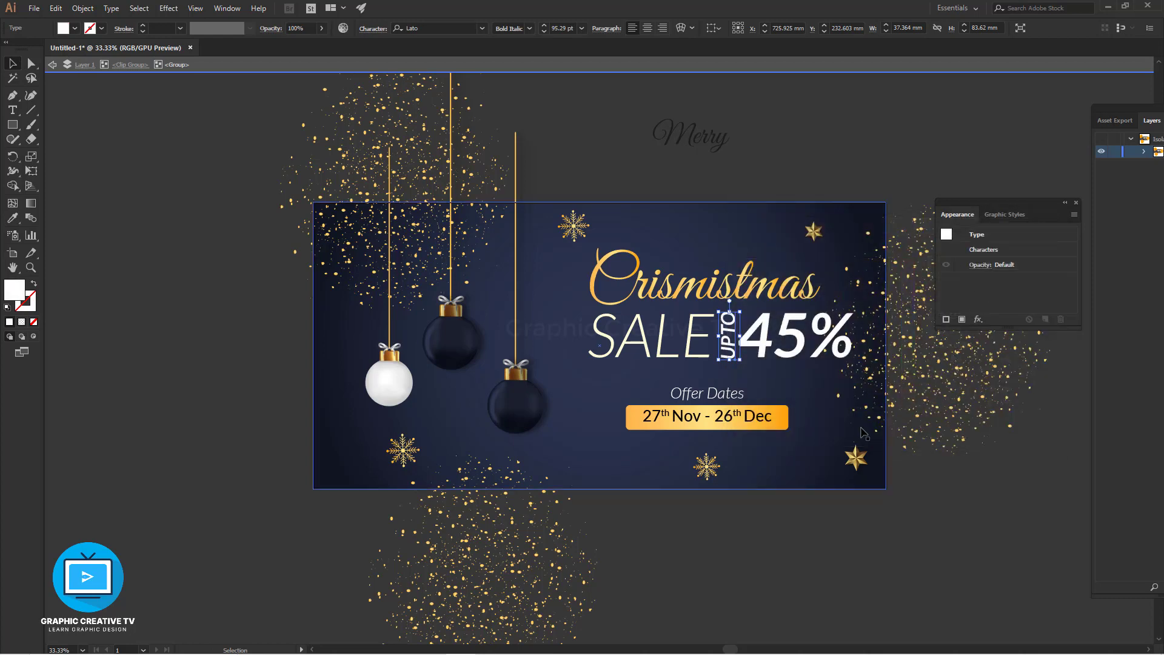
click(733, 357)
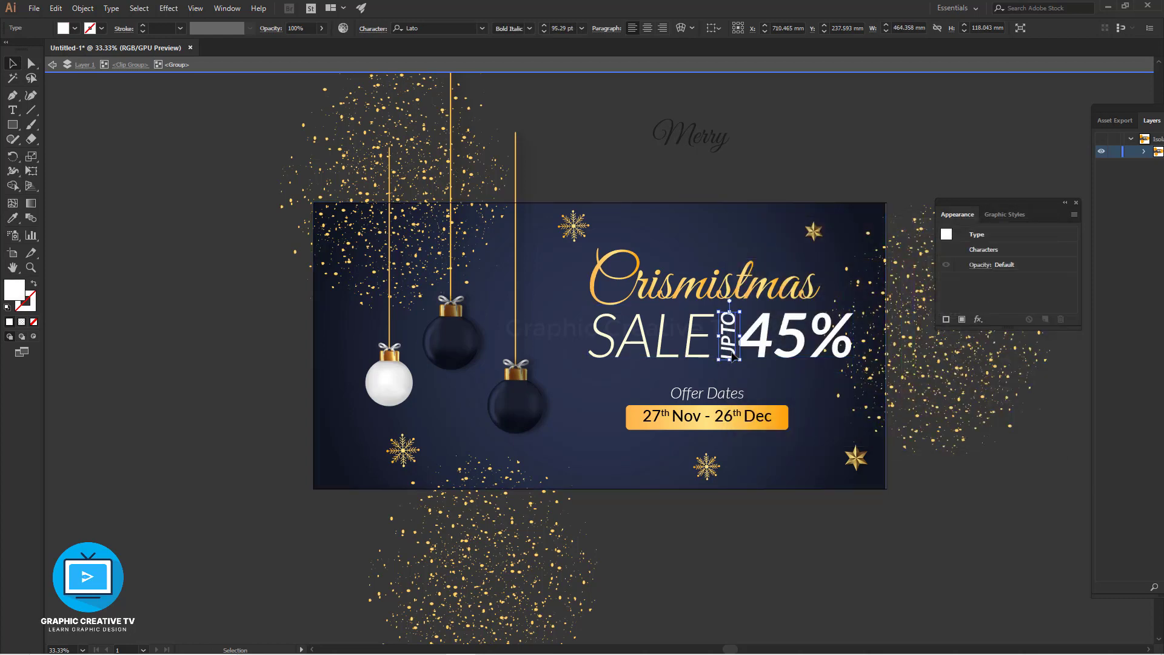
shift+click(782, 353)
click(100, 224)
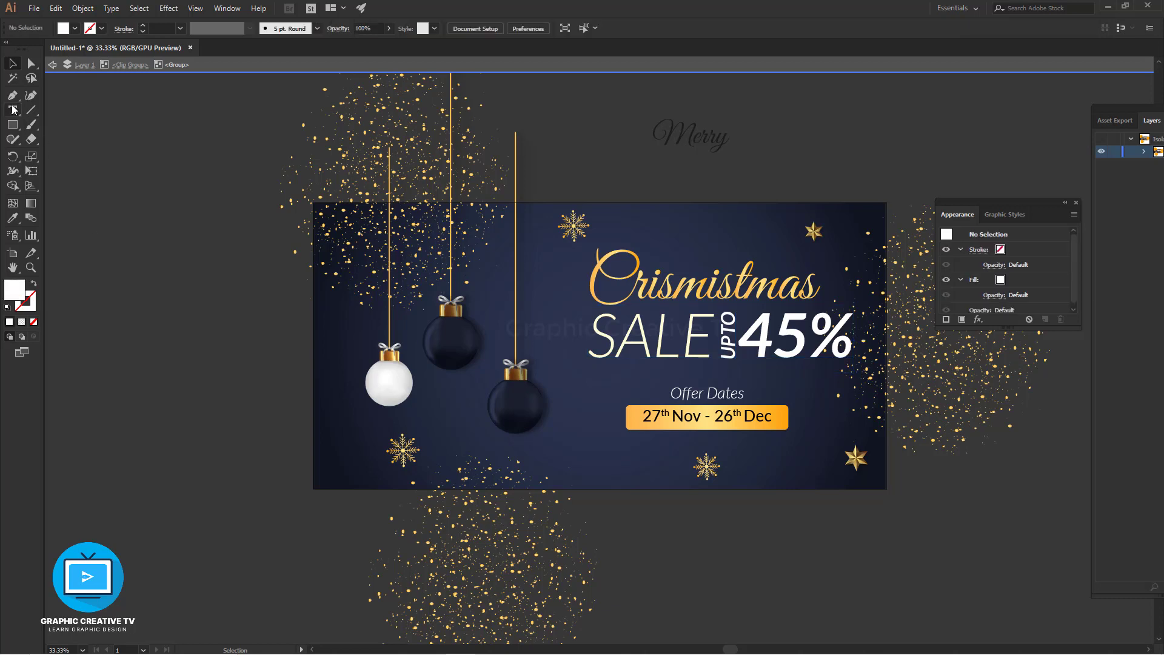
- Duplicate the SALE 45% line just below itself and delete 45% from the original line
drag(644, 354, 650, 417)
click(715, 357)
click(12, 110)
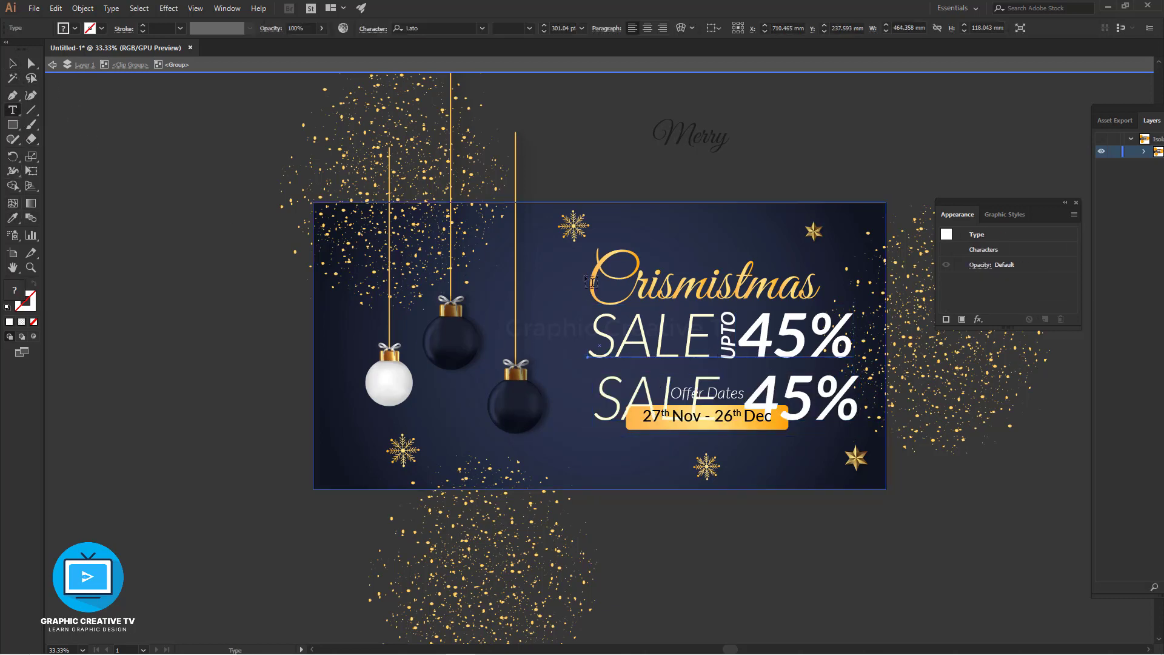
drag(738, 337, 906, 346)
key(BackSpace)
click(12, 64)
click(116, 176)
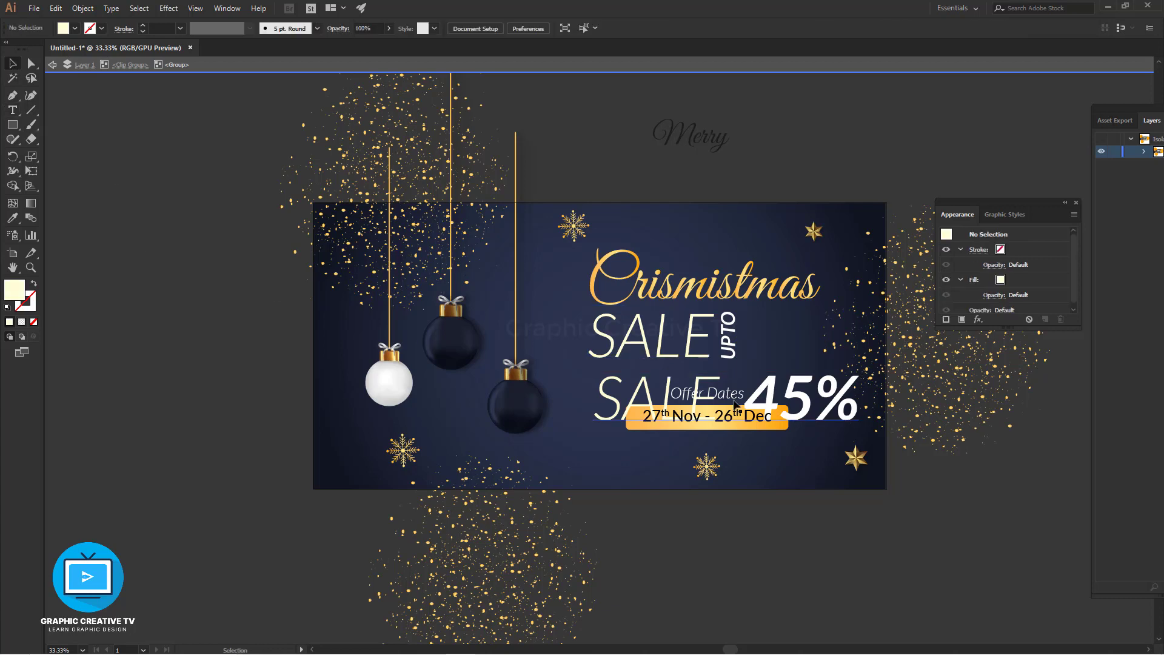
- Move the duplicated line up beside UPTO and delete SALE from it, keeping only 45%
drag(801, 401, 804, 353)
click(13, 112)
key(BackSpace)
click(12, 63)
- Shift UPTO slightly toward 45% and align the two texts by their top edges
drag(733, 356, 737, 354)
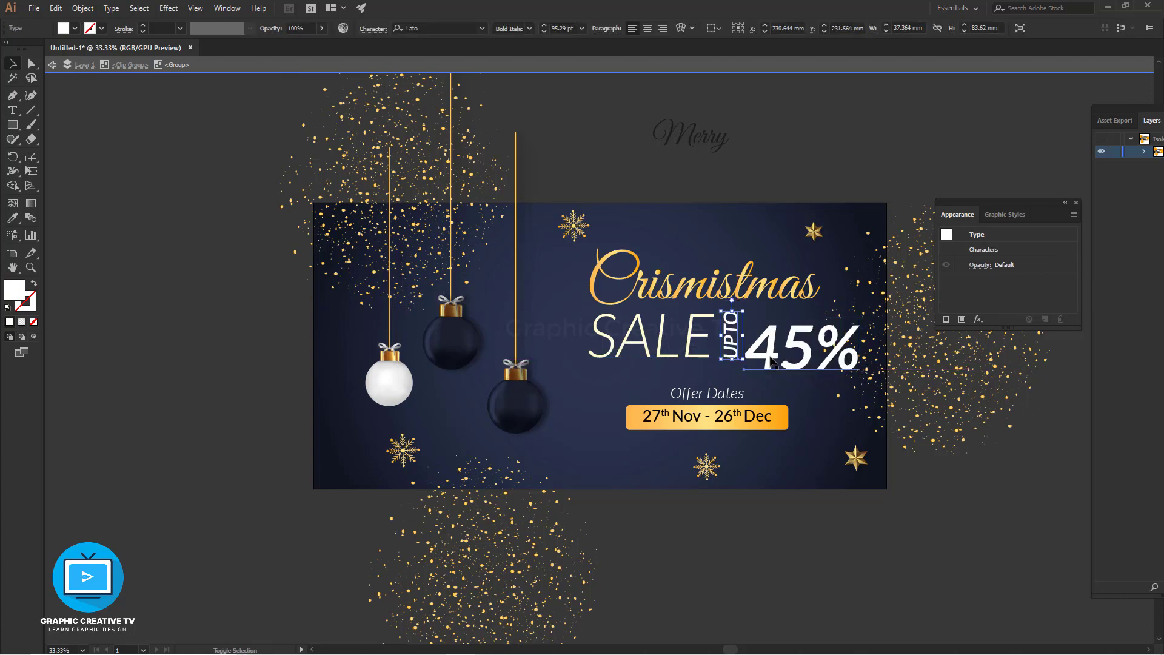
shift+click(769, 358)
click(761, 27)
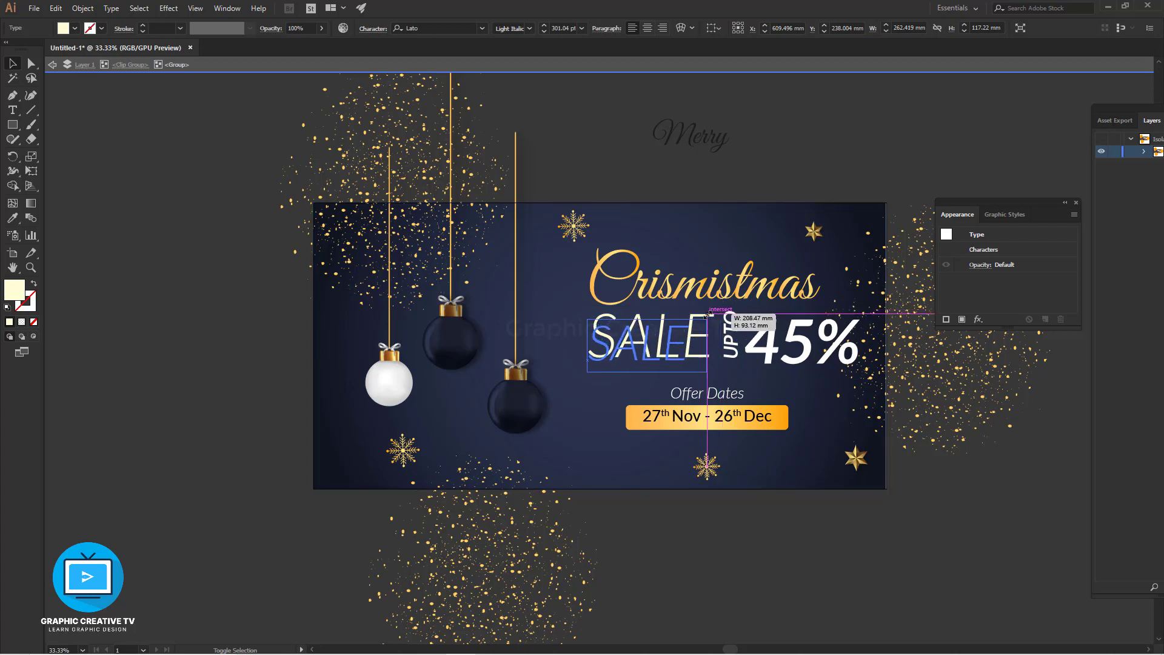
- Move UPTO and 45% left together toward SALE and scale the pair down to roughly end with the headline
click(732, 345)
shift+click(769, 347)
drag(769, 347, 738, 346)
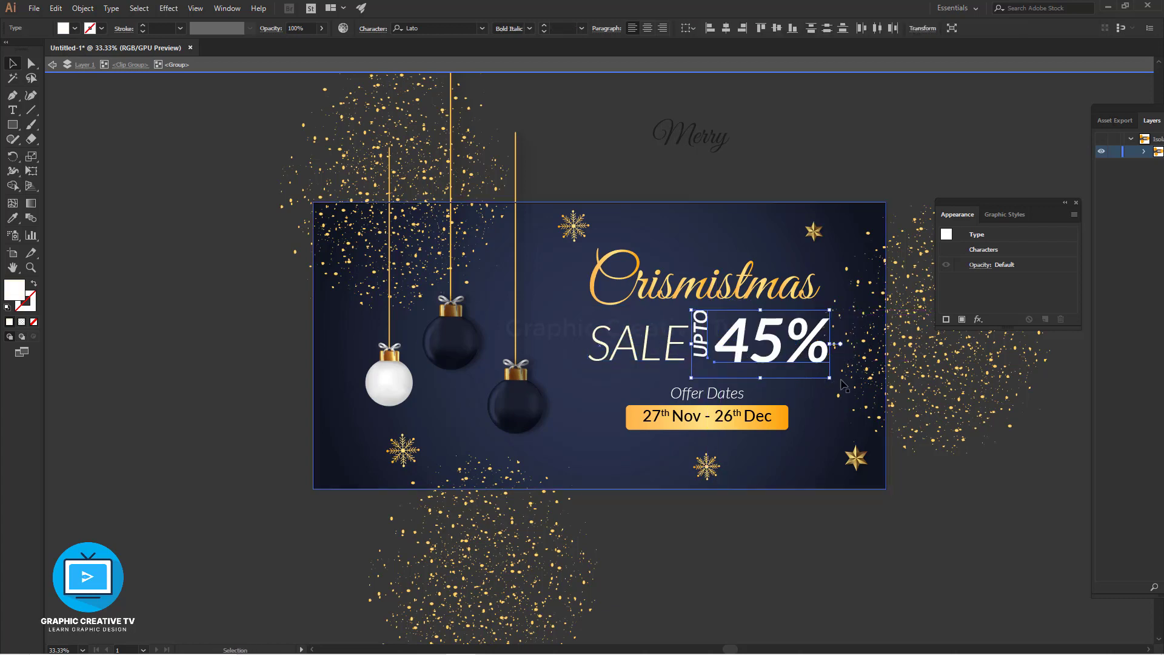
drag(831, 377, 820, 377)
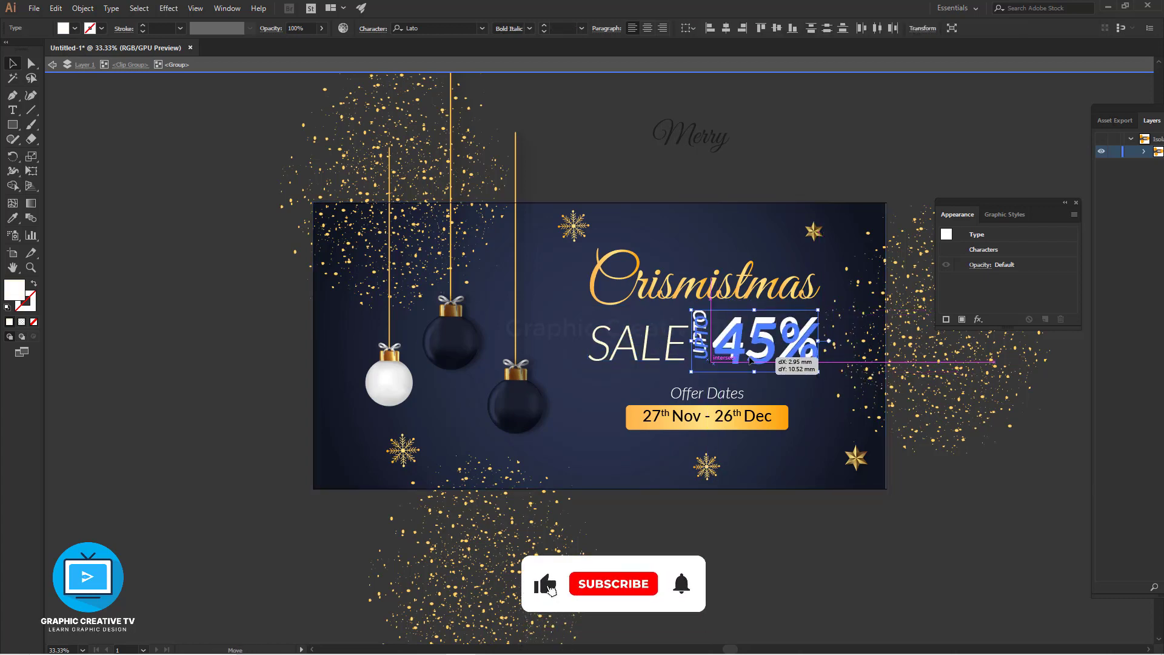
drag(820, 317, 825, 314)
- Scale SALE down to about 217 pt and nudge UPTO and 45% left together to close the gap
click(676, 351)
drag(709, 319, 696, 324)
click(707, 355)
shift+click(737, 350)
key(Left)
key(Left)
key(Left)
key(Left)
key(Left)
key(Left)
key(Left)
key(Left)
key(Left)
key(Left)
key(Left)
key(Left)
key(Left)
key(Left)
key(Left)
key(Left)
key(Left)
key(Left)
key(Left)
key(Left)
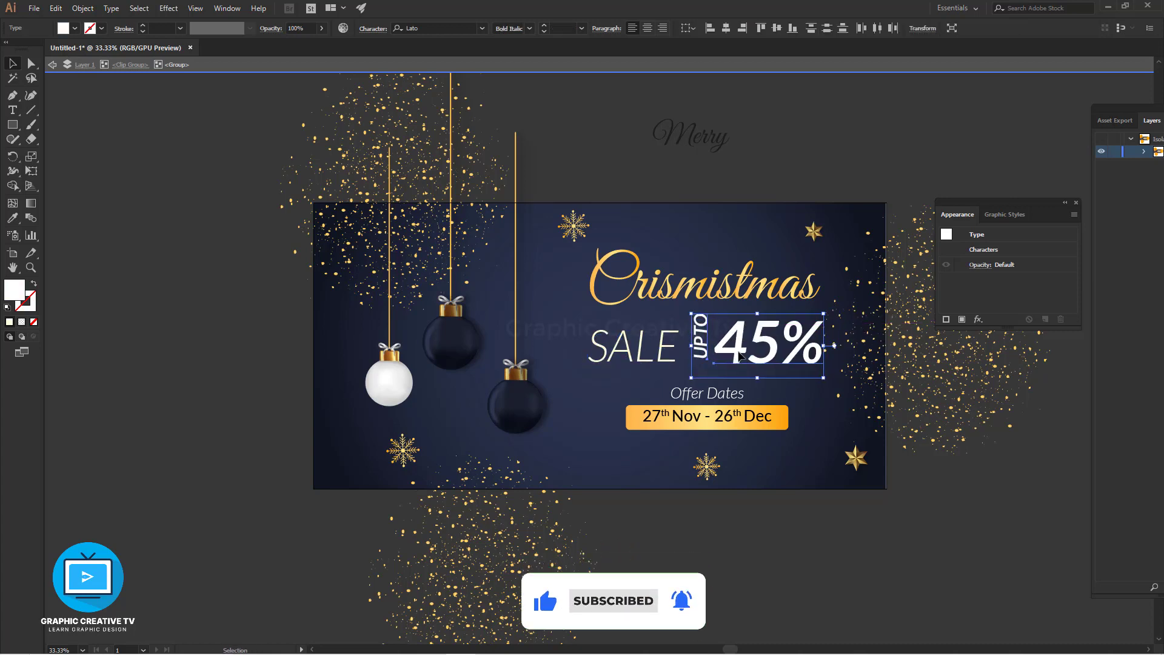
key(Left)
key(Left)
key(Left)
key(Left)
key(Left)
key(Left)
key(Left)
key(Left)
key(Left)
key(Left)
key(Left)
key(Left)
key(Left)
key(Left)
key(Left)
key(Left)
key(Left)
key(Left)
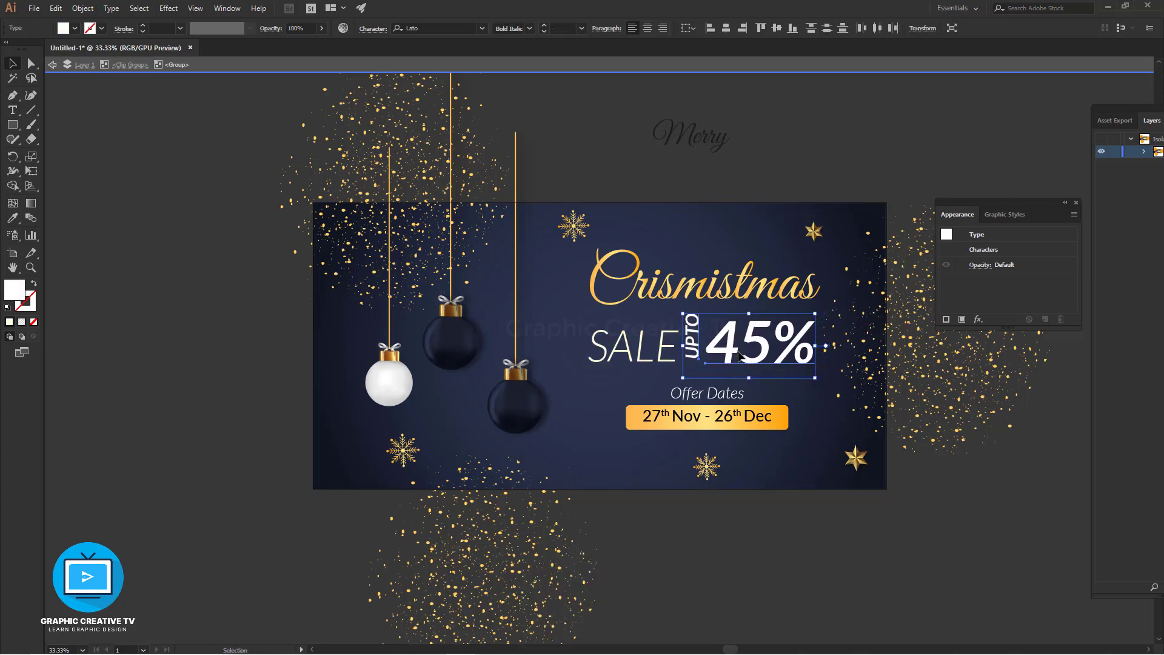
- Reposition UPTO and SALE vertically so both sit on the baseline of 45%
click(982, 438)
click(693, 347)
shift+click(734, 360)
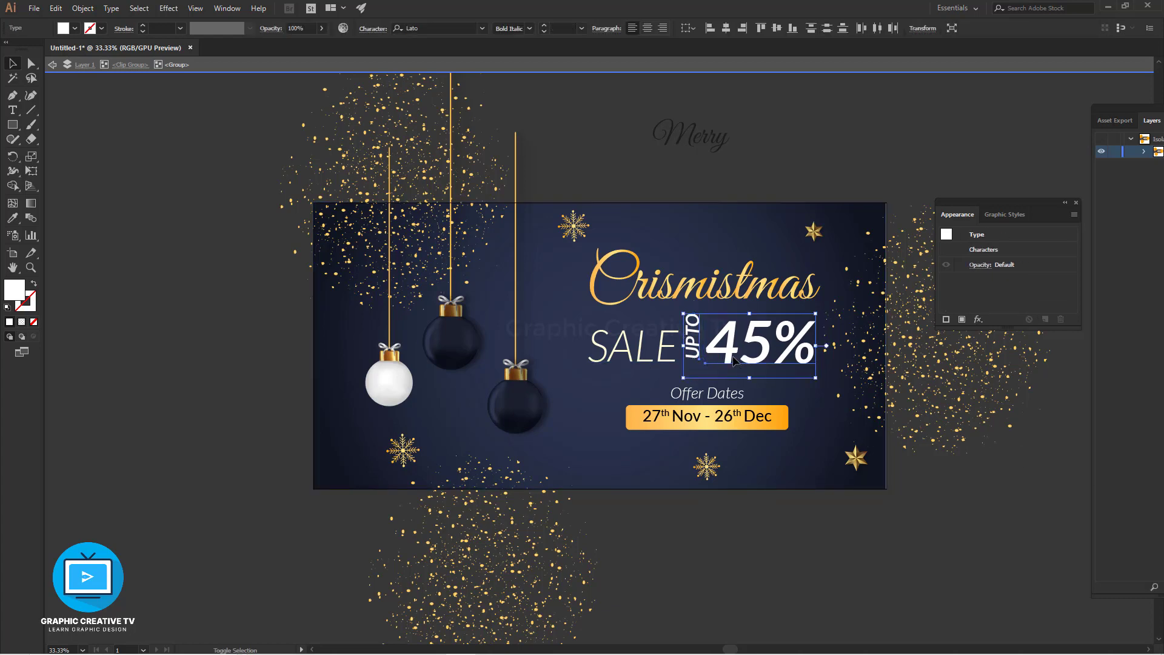
click(841, 548)
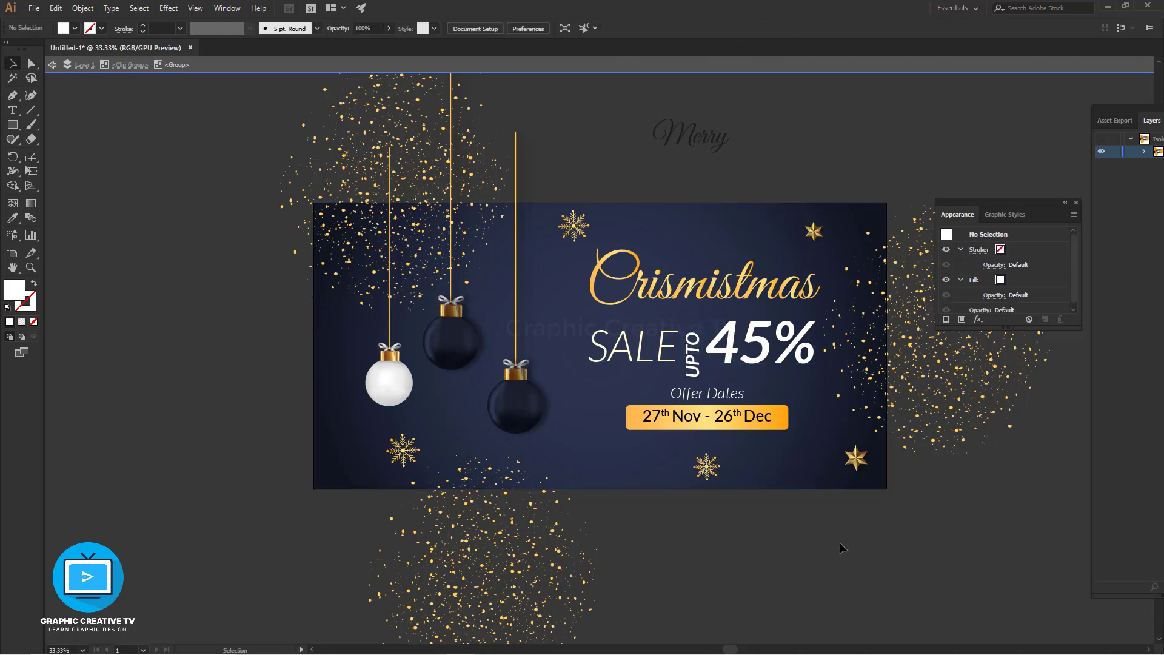
click(697, 370)
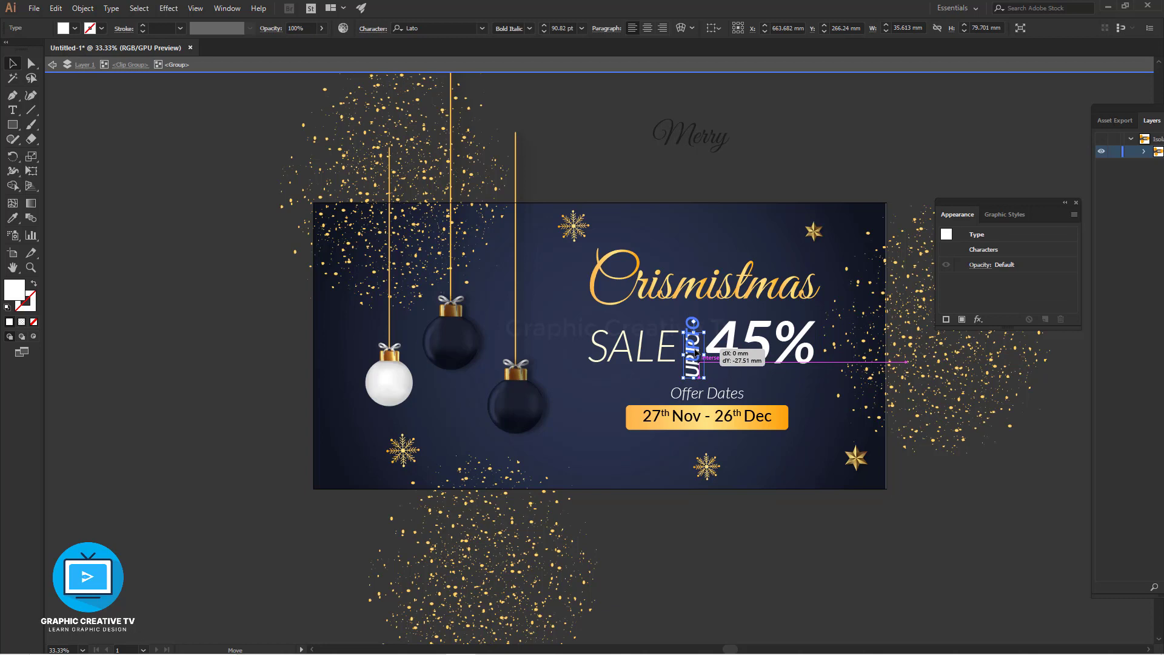
click(637, 355)
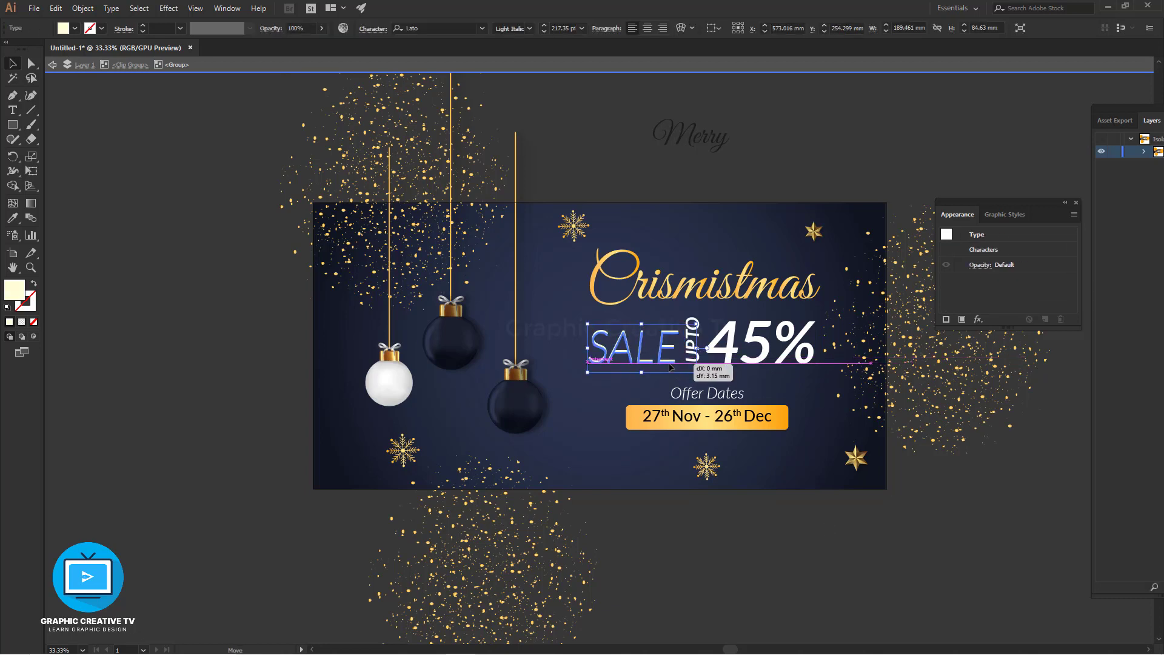
- Scale SALE, UPTO and 45% down slightly together about their shared centre
shift+click(759, 364)
shift+click(701, 358)
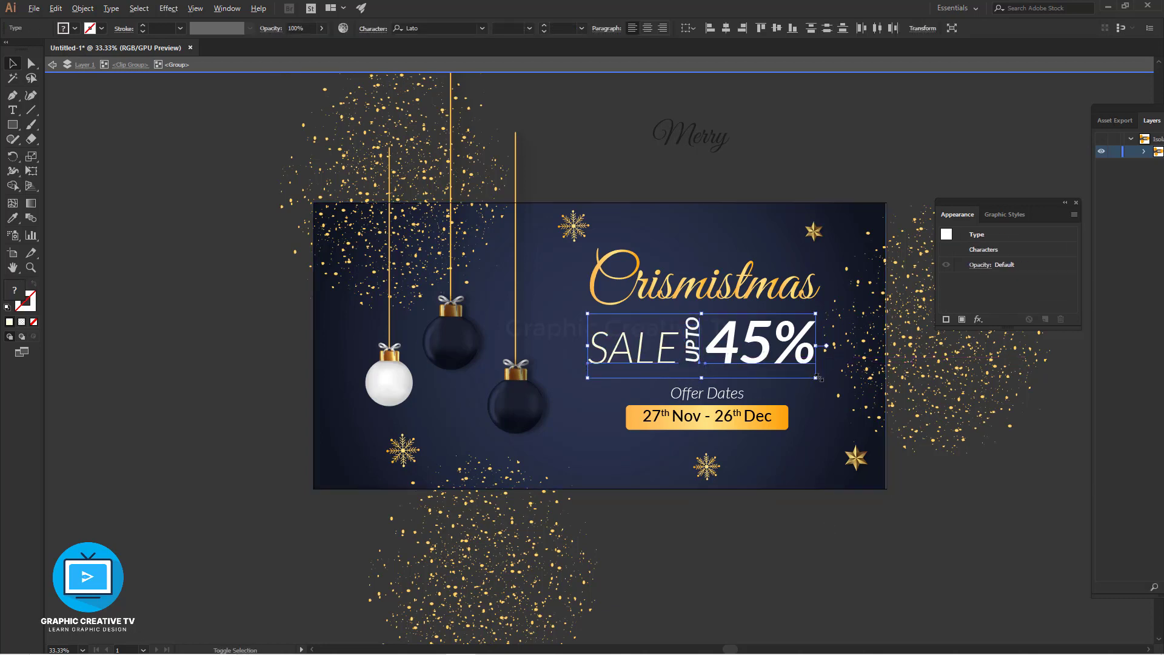
drag(817, 378, 808, 375)
click(845, 520)
- Convert the 45% text to outlines and fill it with the gold gradient sampled from the offer-dates bar
click(696, 353)
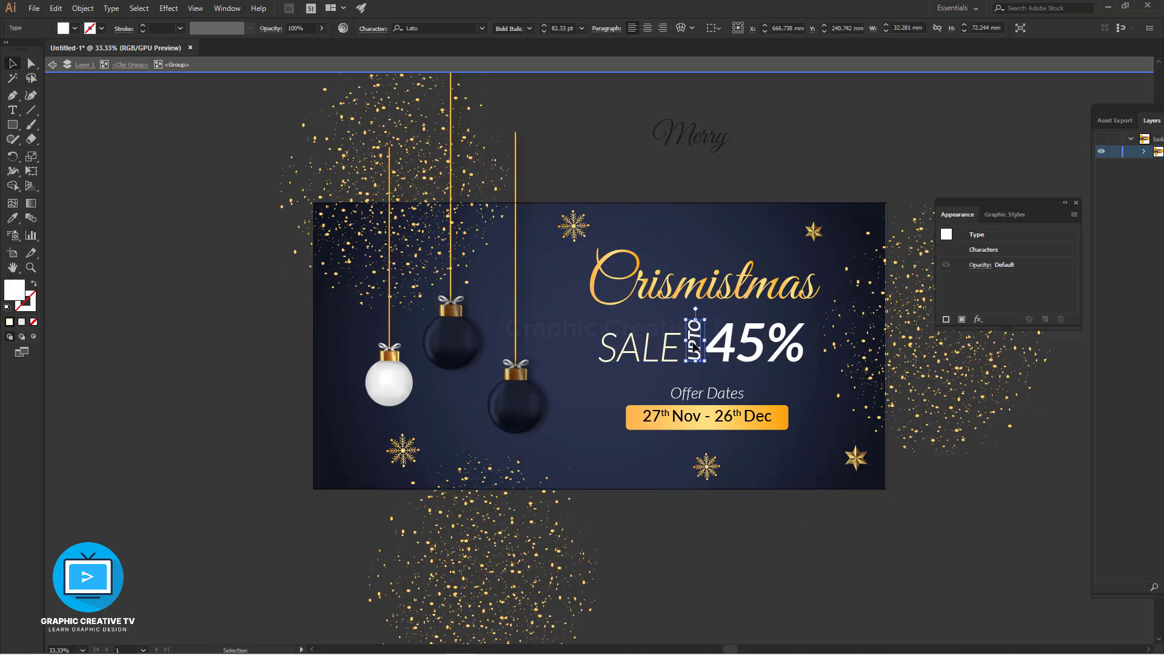
click(730, 355)
right_click(730, 355)
click(774, 447)
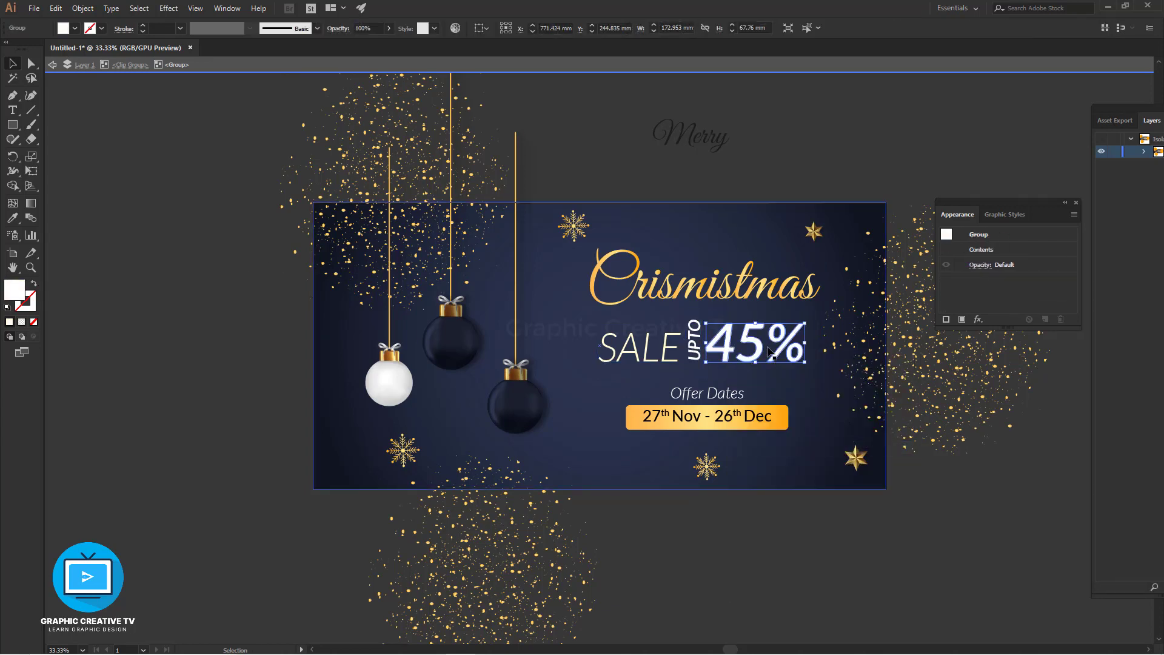
key(i)
click(783, 410)
click(14, 72)
click(831, 515)
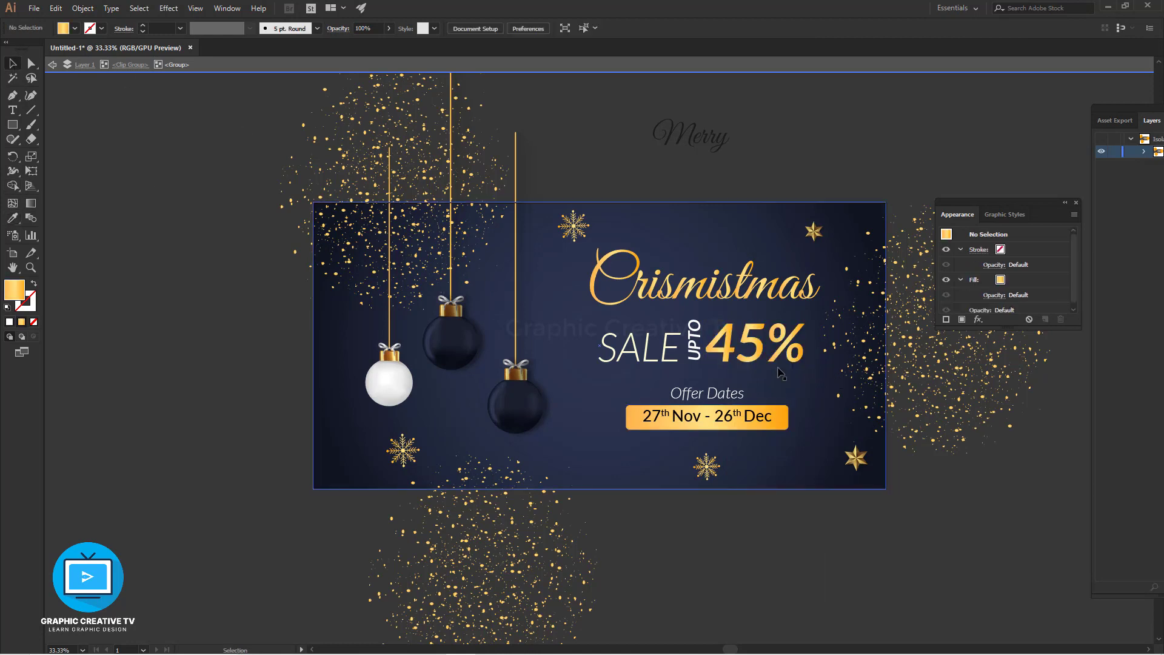
- Nudge the Offer Dates label, the date text and its gold bar up slightly together
click(786, 358)
click(736, 396)
shift+click(759, 417)
shift+click(786, 425)
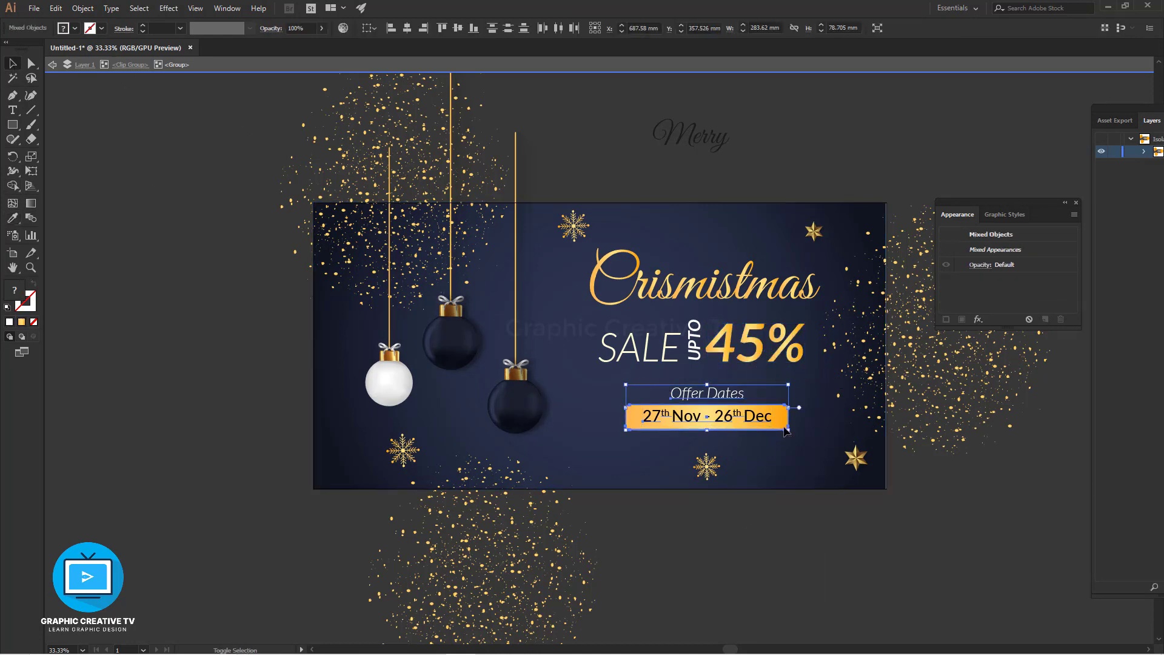
click(811, 439)
- Draw a rectangle about 390 by 113 mm around the SALE UPTO 45% line with no fill and a 1 pt white stroke
key(m)
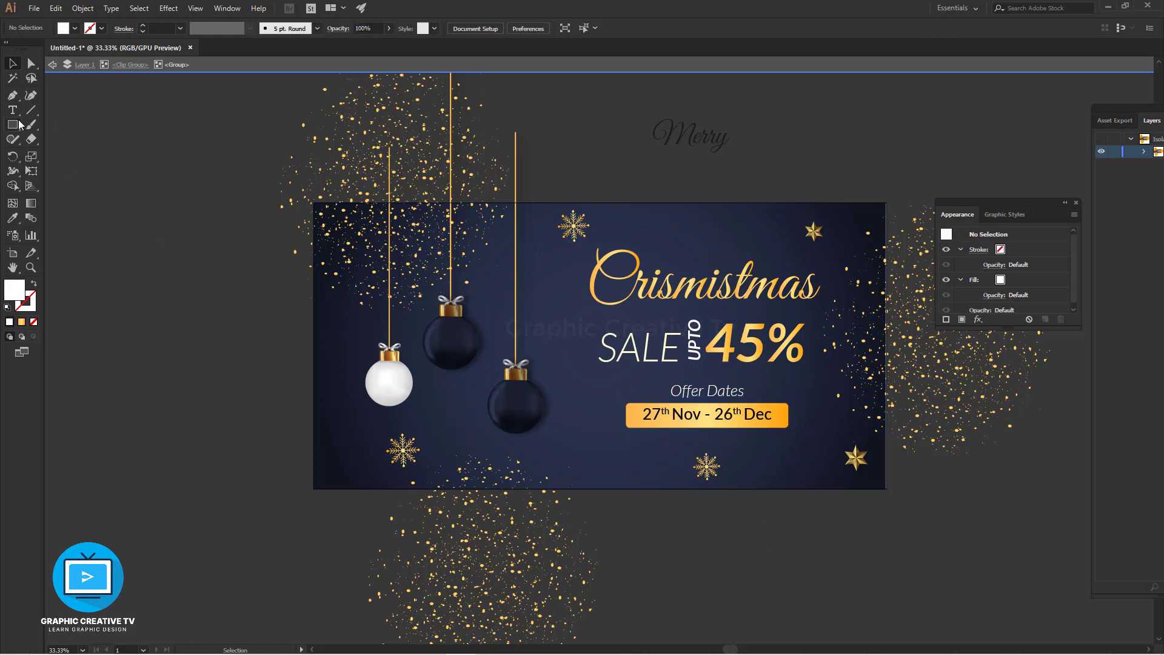
mouse_move(593, 313)
mouse_down()
mouse_move(772, 387)
mouse_move(817, 378)
mouse_up()
click(33, 322)
click(32, 303)
click(9, 322)
click(14, 64)
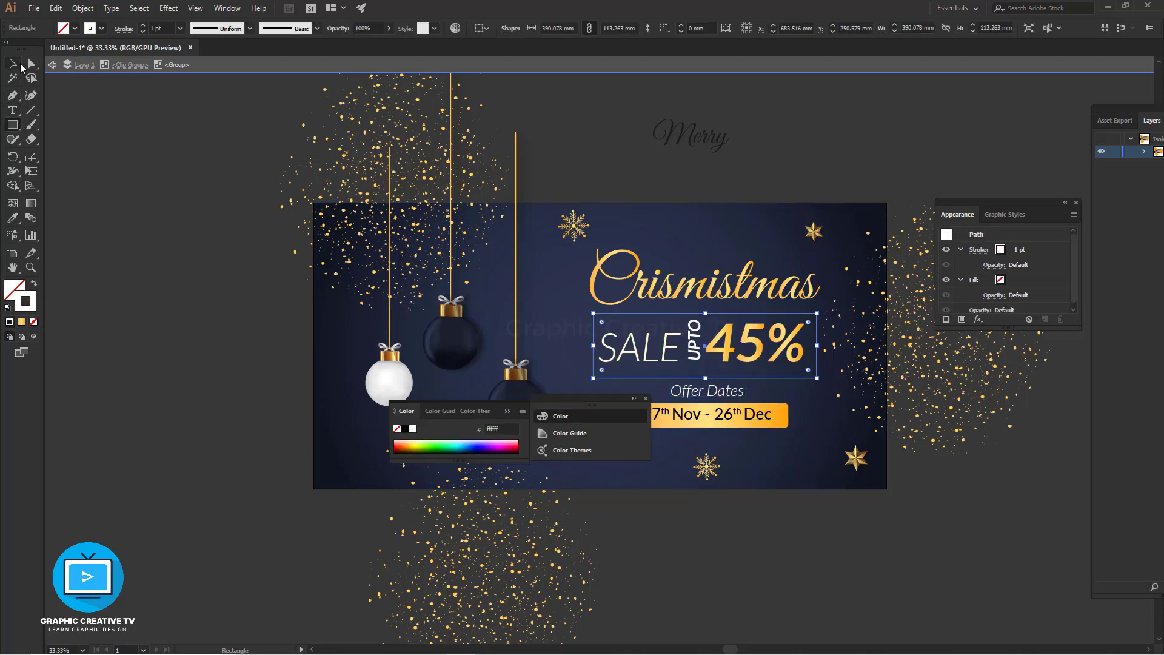
click(767, 402)
click(814, 380)
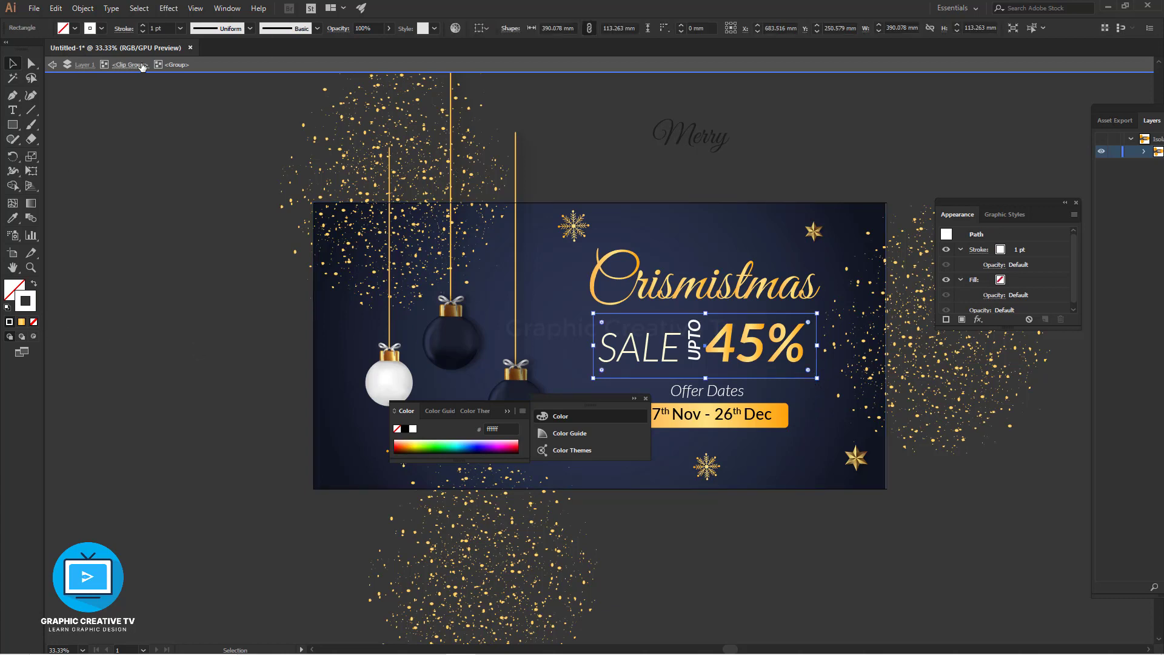
- Set the frame's stroke weight to 2 pt and centre the grouped SALE UPTO 45% text horizontally and vertically inside it
text(2)
key(Return)
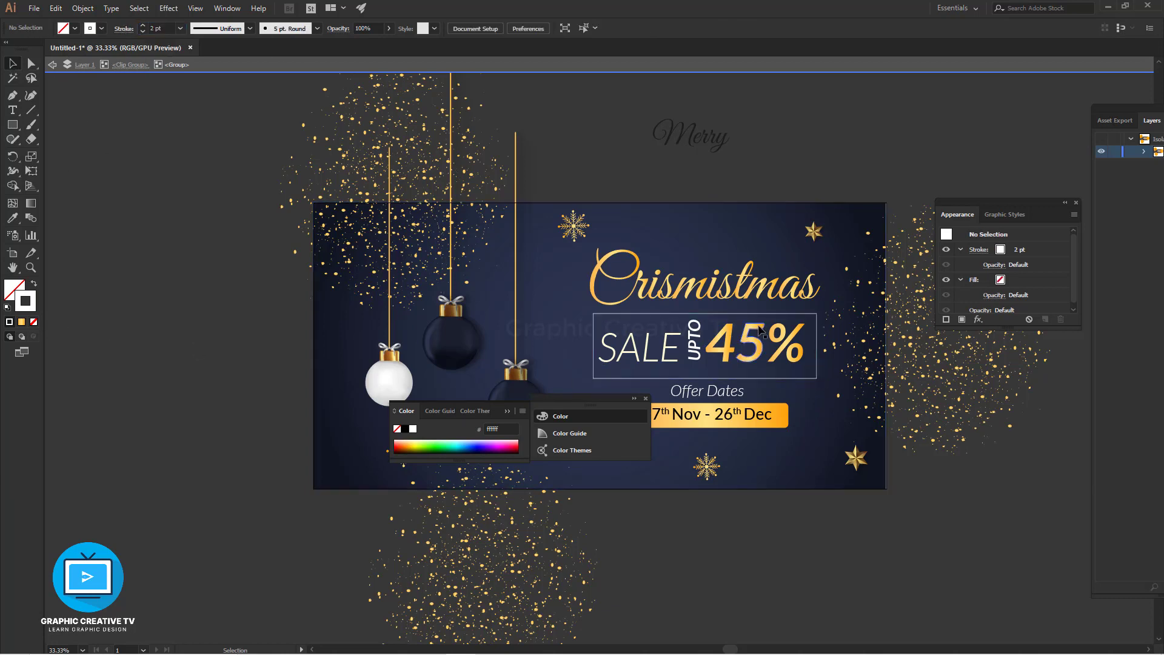
click(728, 346)
shift+click(693, 352)
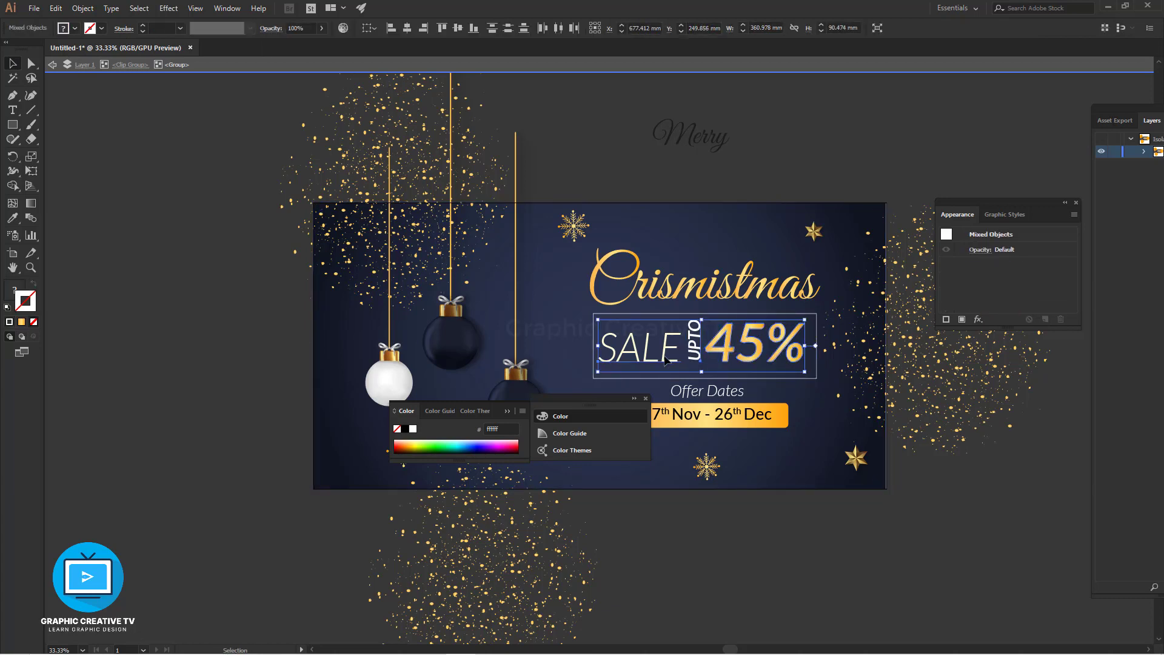
shift+click(671, 358)
shift+click(815, 367)
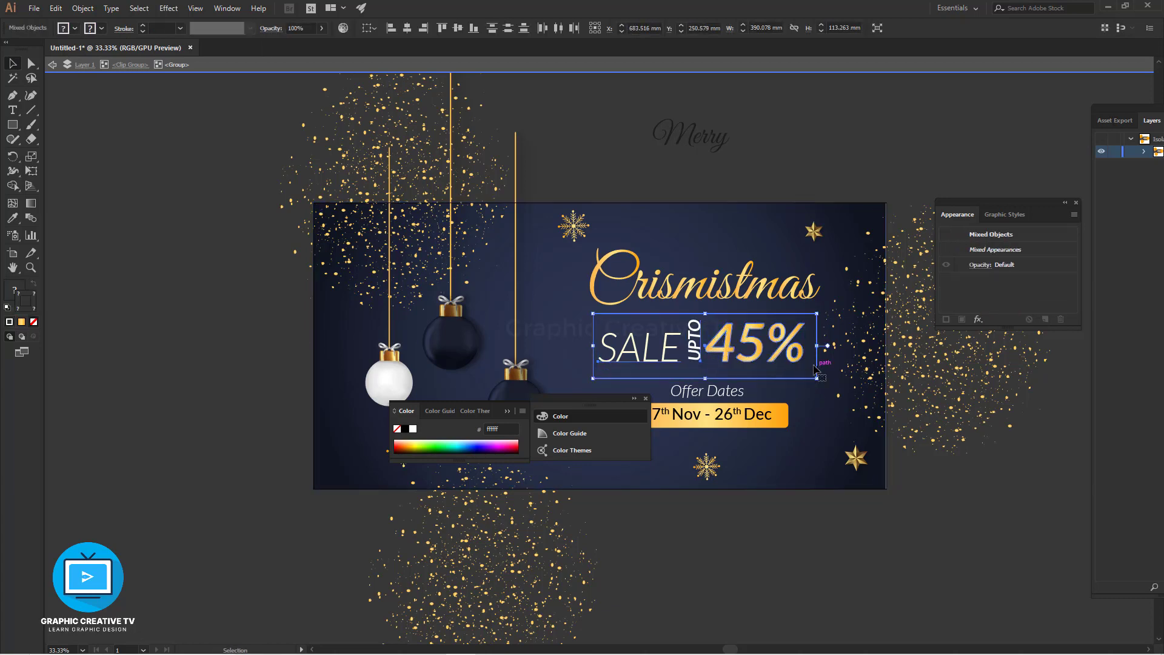
click(408, 28)
click(457, 29)
click(783, 351)
click(758, 343)
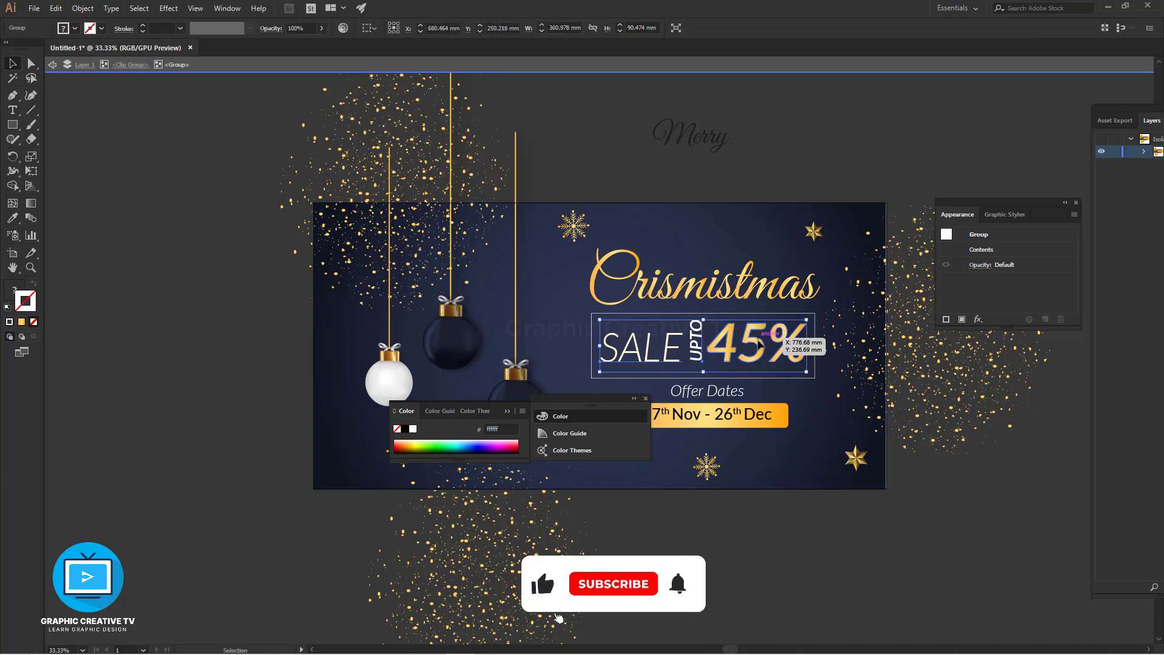
click(878, 533)
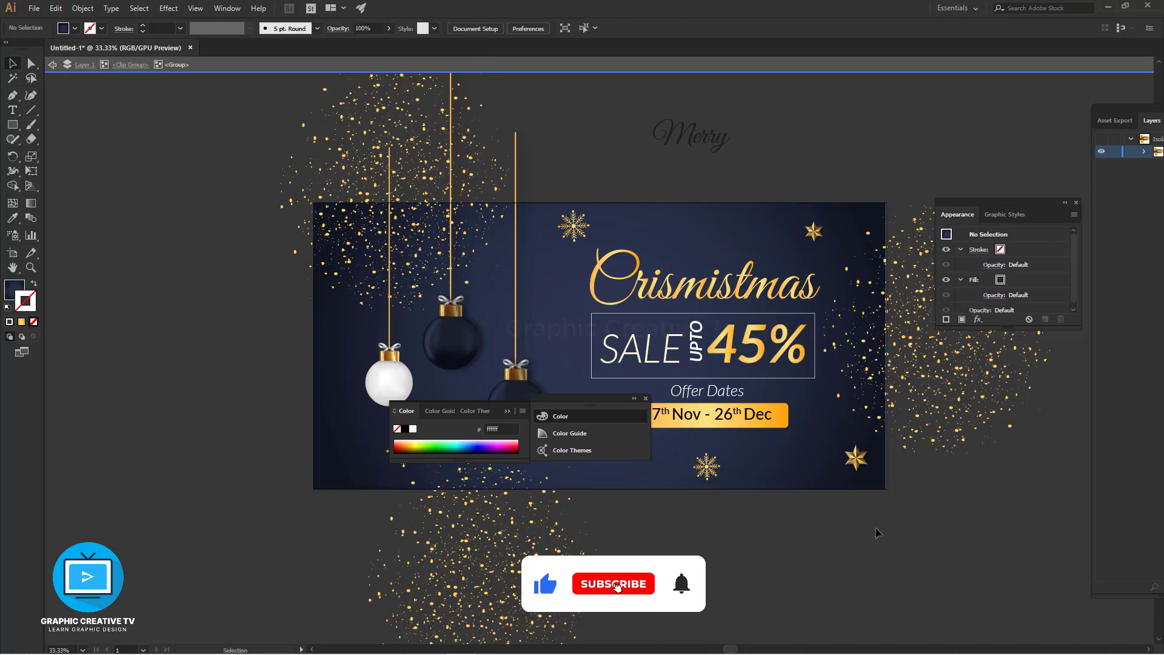
- Try the Regular and Light Italic Lato styles on the UPTO text and undo the style changes
click(697, 349)
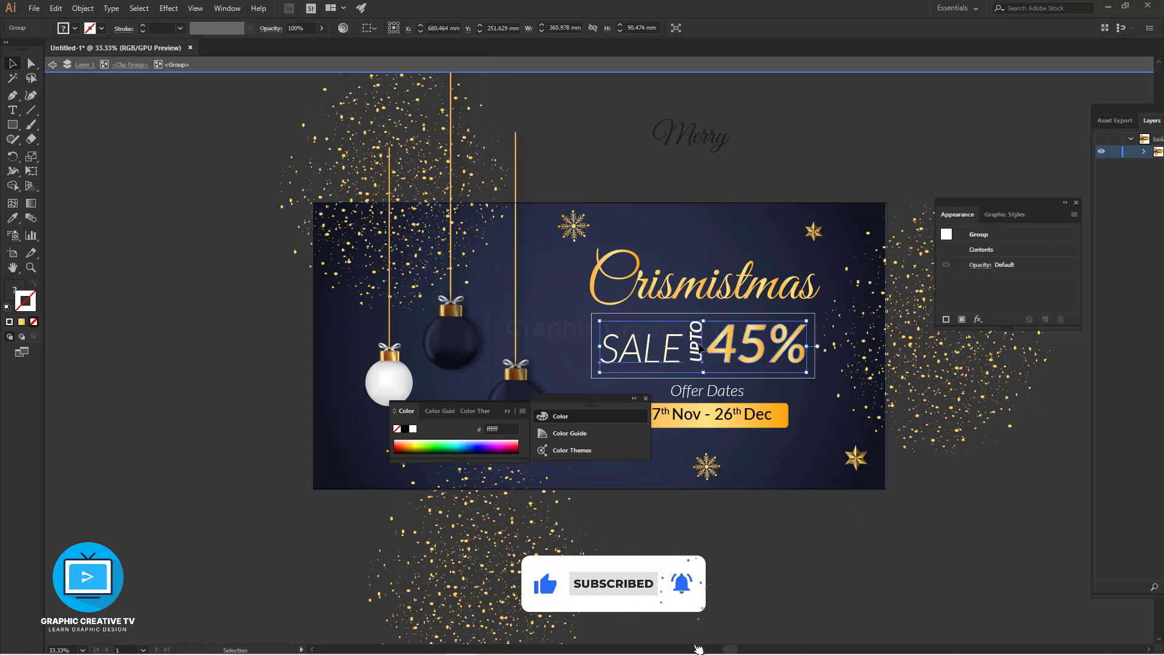
double_click(697, 348)
click(12, 218)
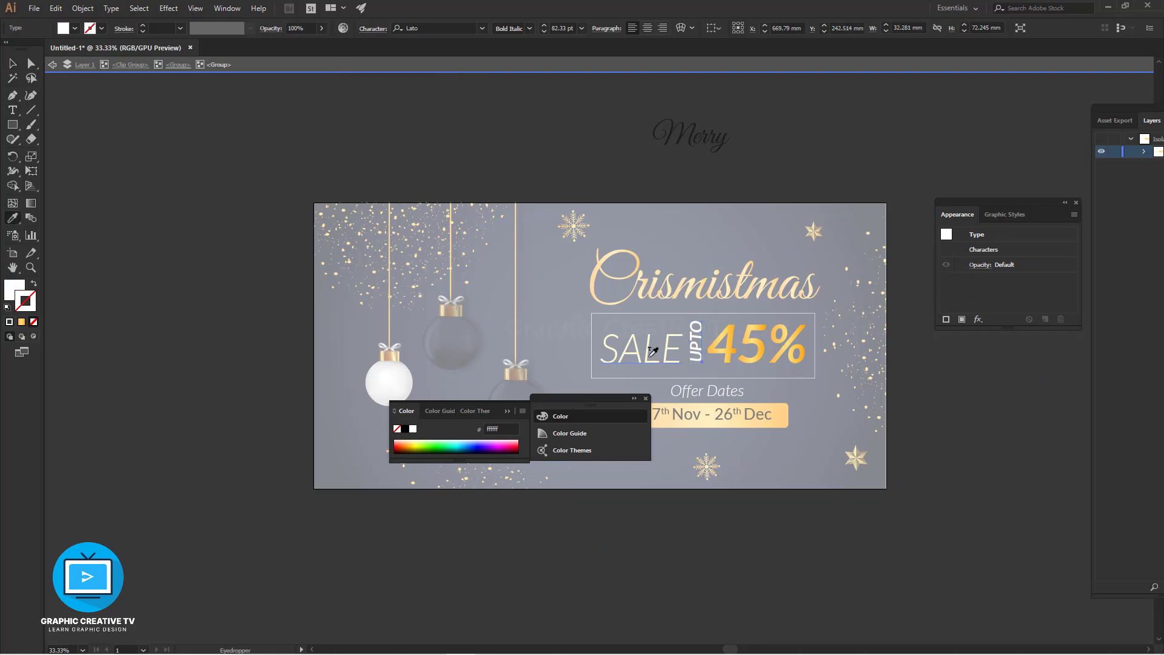
click(649, 356)
click(529, 29)
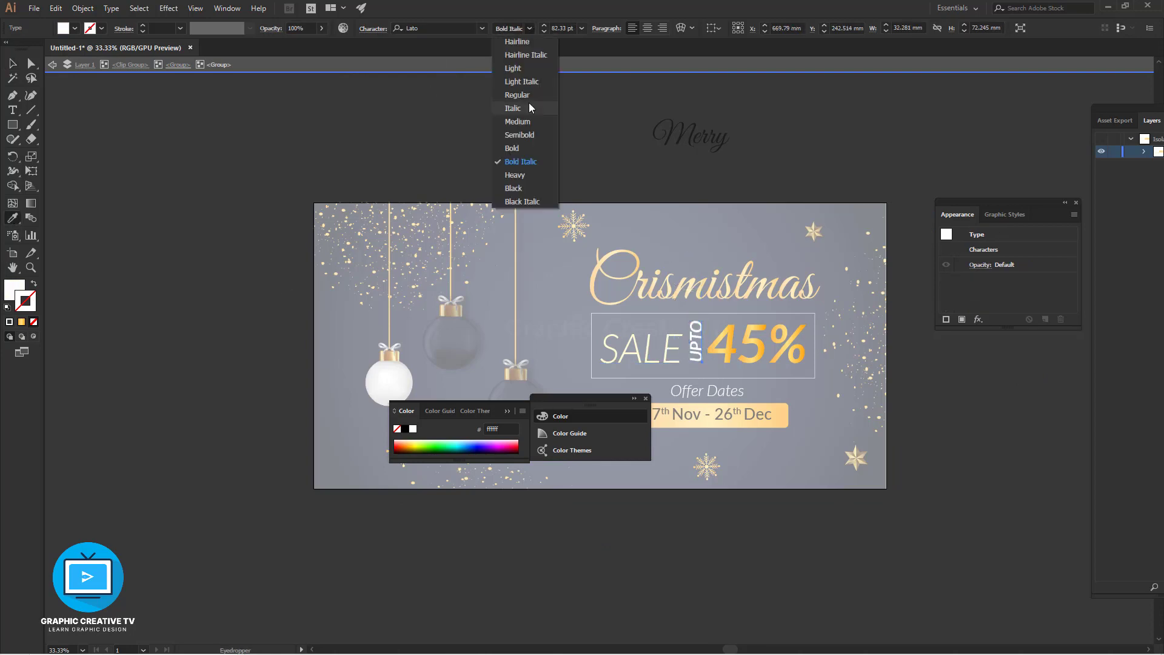
click(529, 126)
click(529, 28)
click(532, 80)
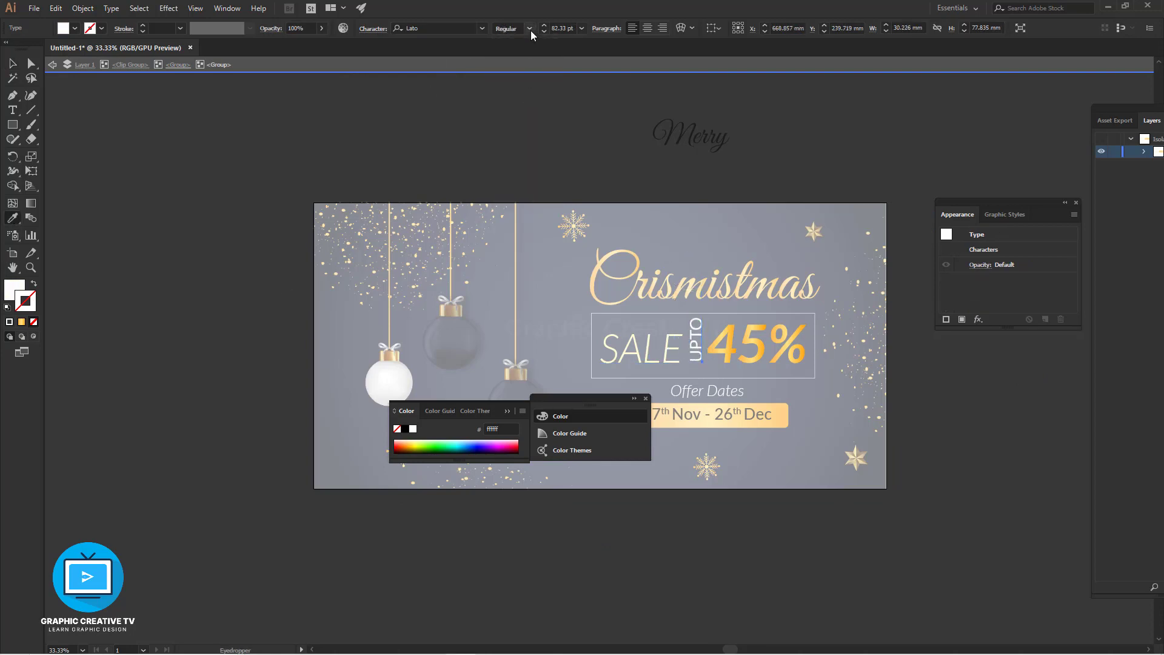
click(530, 29)
click(534, 85)
click(13, 64)
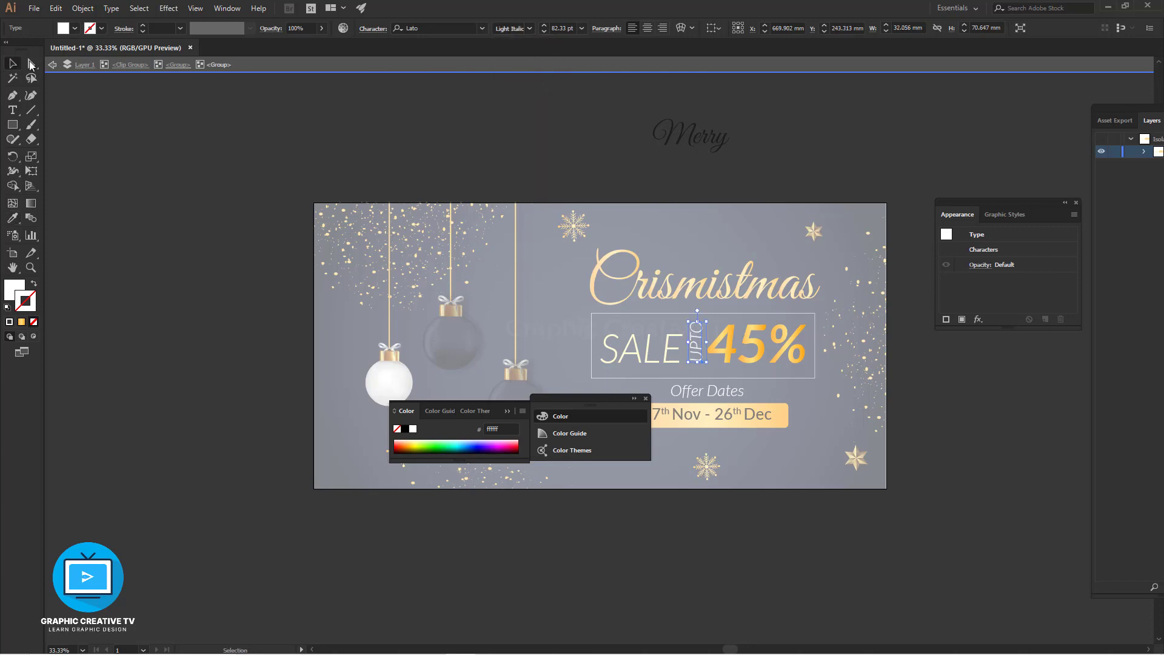
double_click(156, 148)
double_click(156, 148)
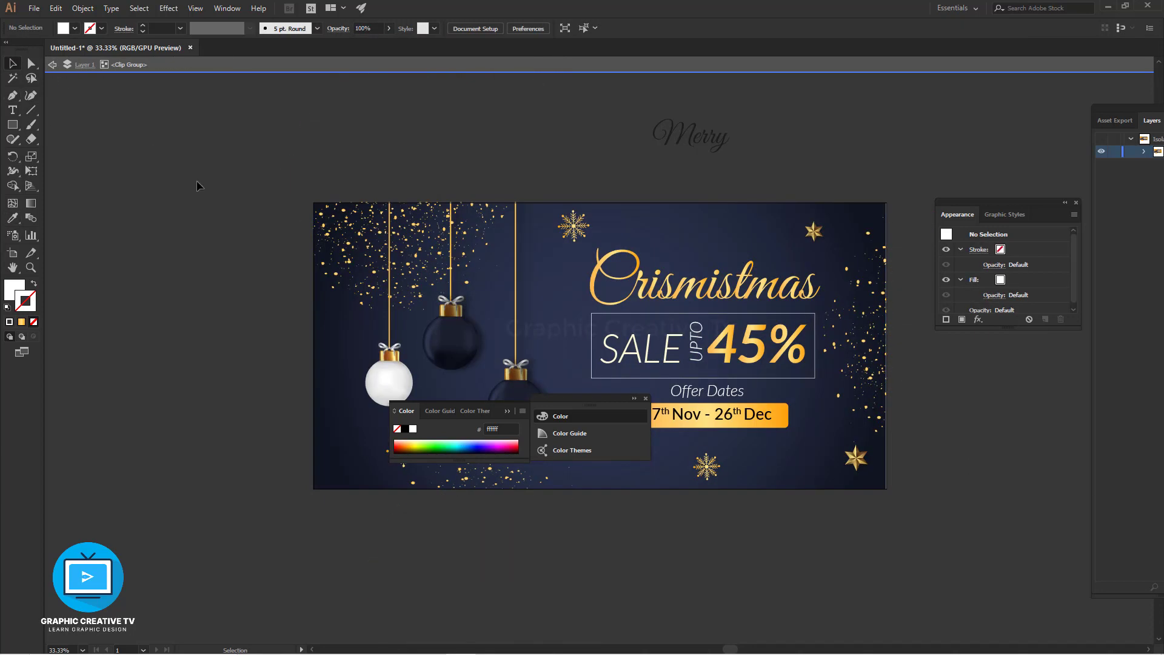
key(ctrl+z)
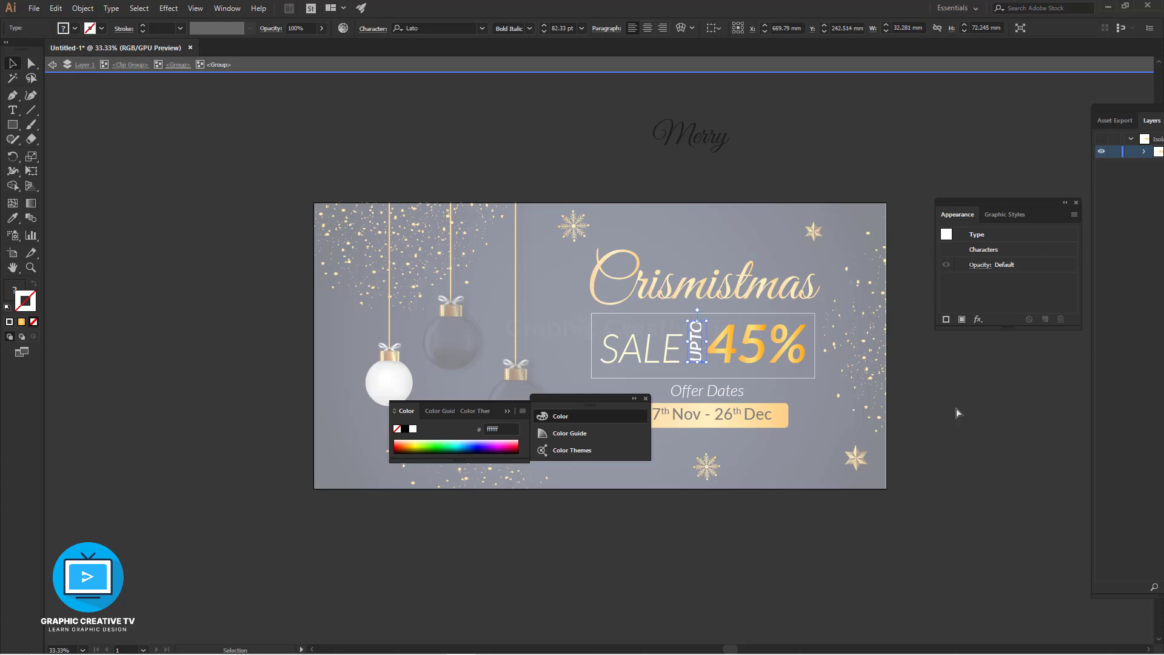
double_click(958, 413)
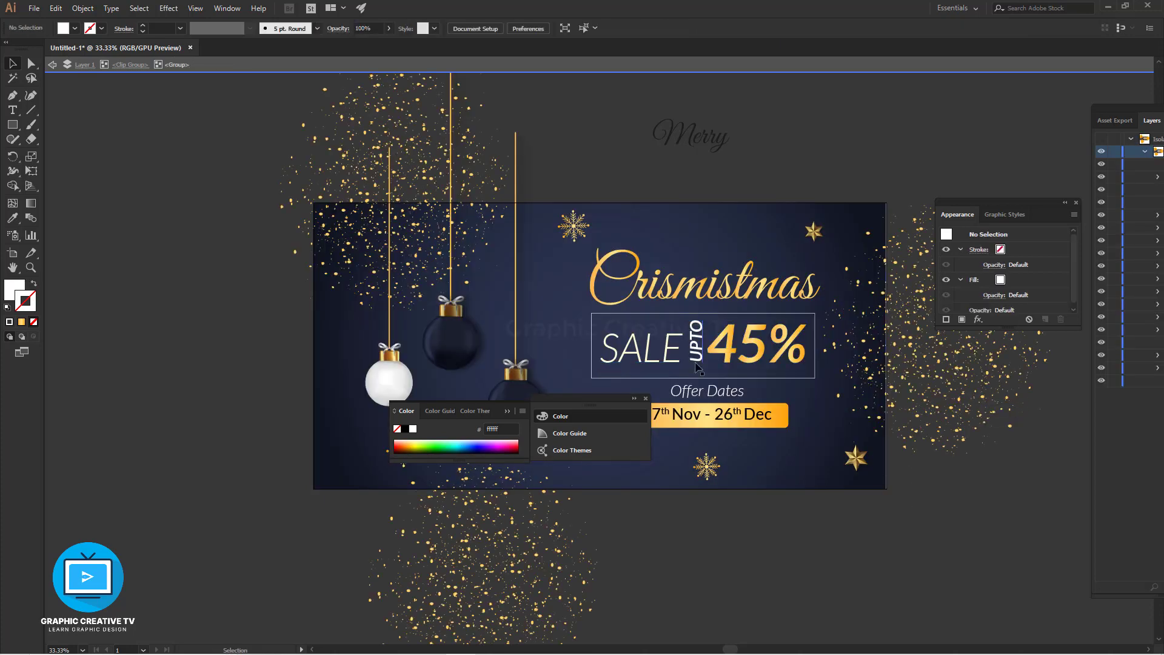
- Set the frame's stroke weight to 3 pt and nudge the grouped SALE UPTO 45% text down slightly inside it
click(704, 355)
click(916, 464)
click(821, 360)
click(816, 351)
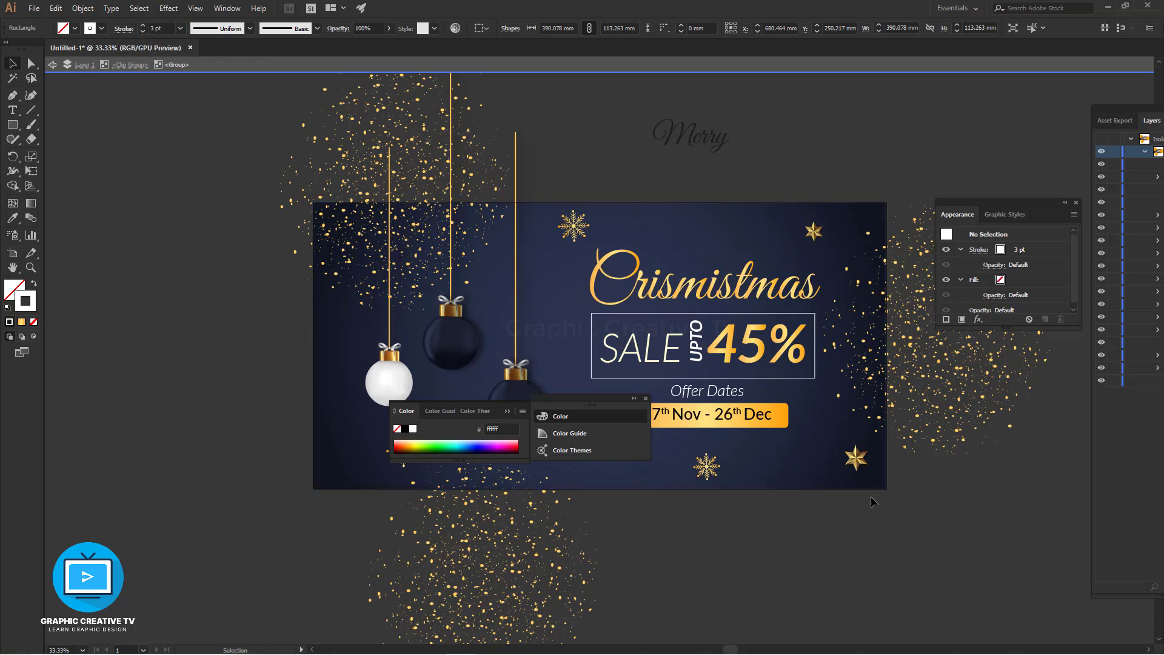
click(773, 360)
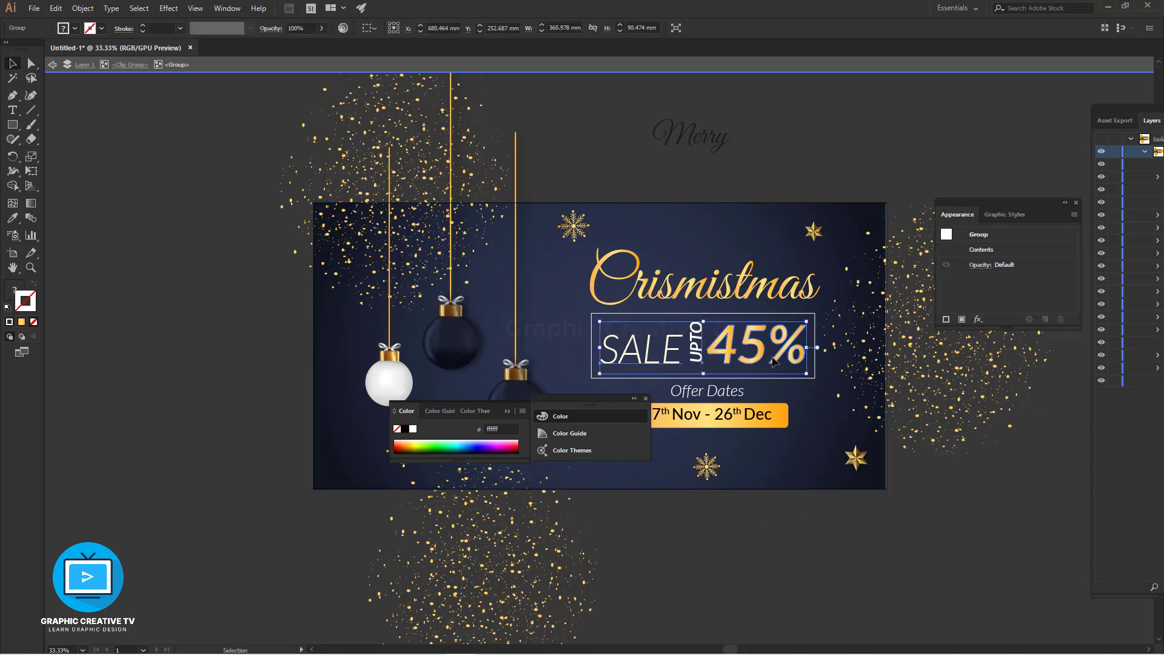
click(782, 289)
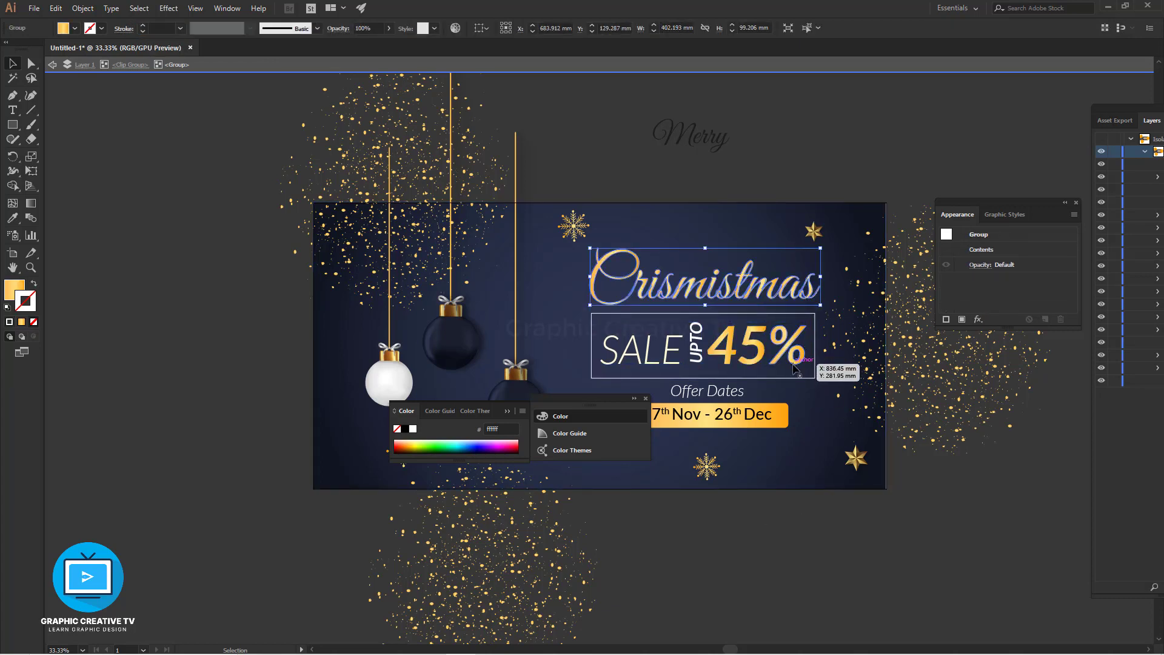
click(934, 470)
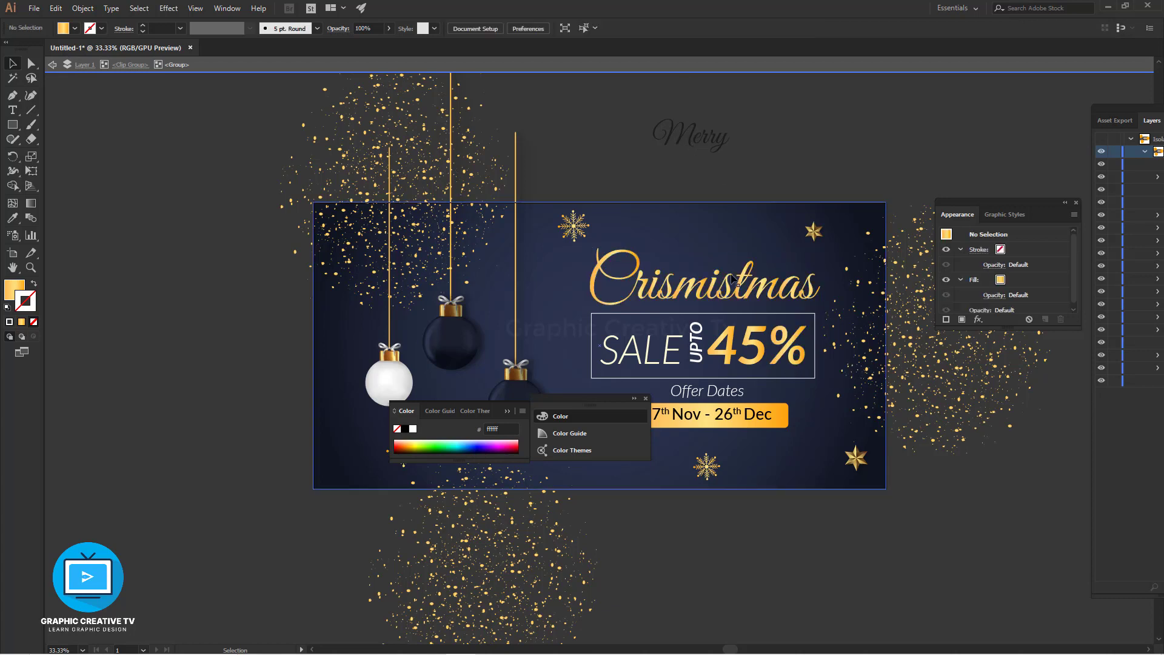
click(51, 66)
click(51, 65)
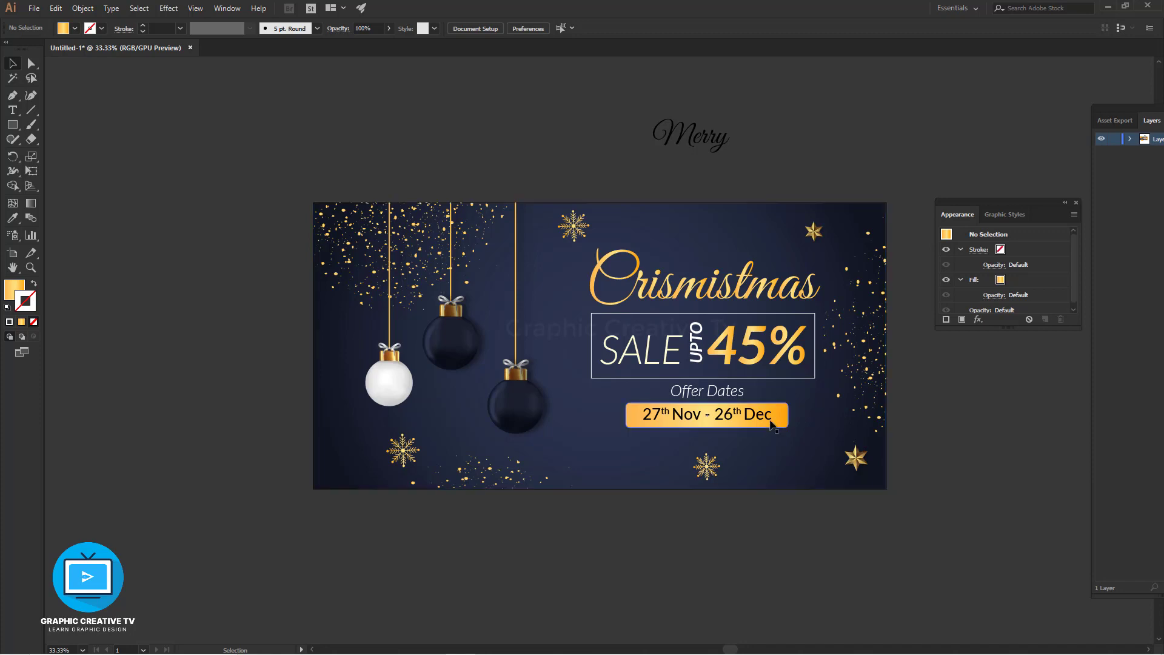
- Group the headline, framed SALE line, Offer Dates label and date bar, and scale the group down to about 379 mm wide about its centre
double_click(772, 423)
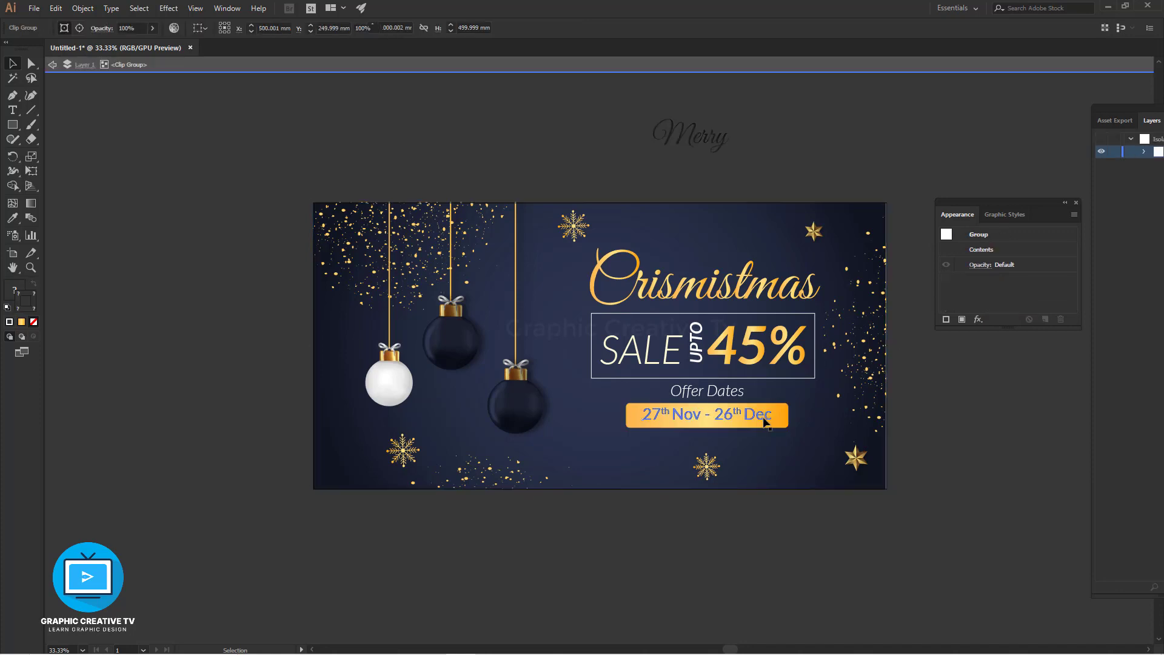
click(765, 423)
double_click(741, 412)
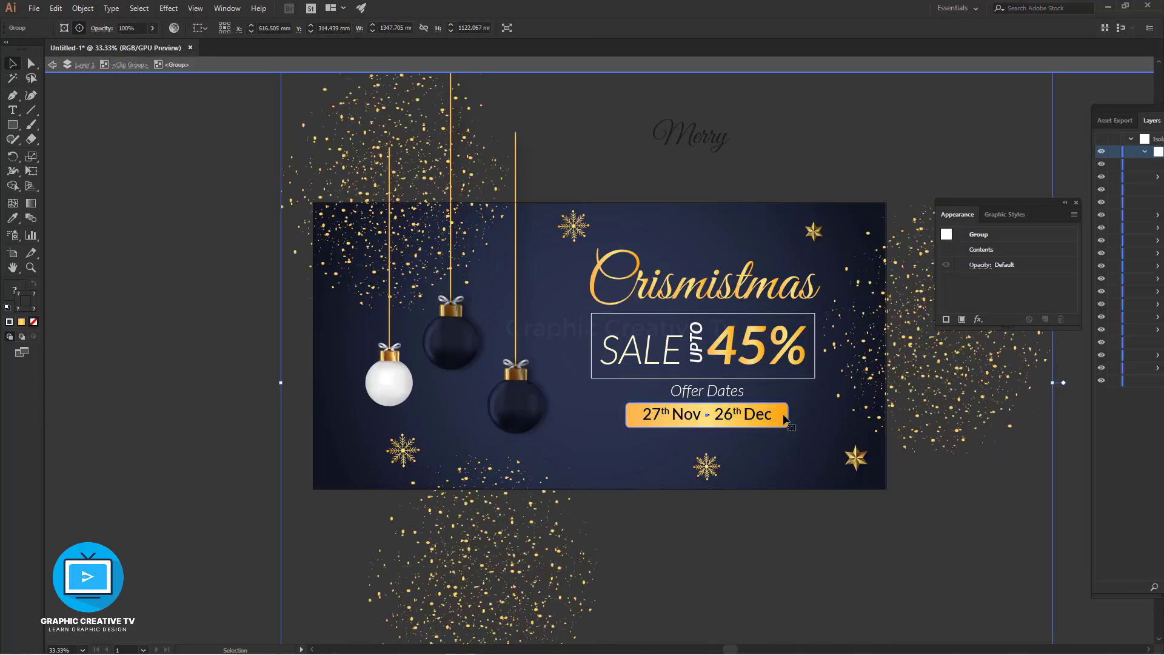
click(782, 416)
click(641, 293)
shift+click(648, 341)
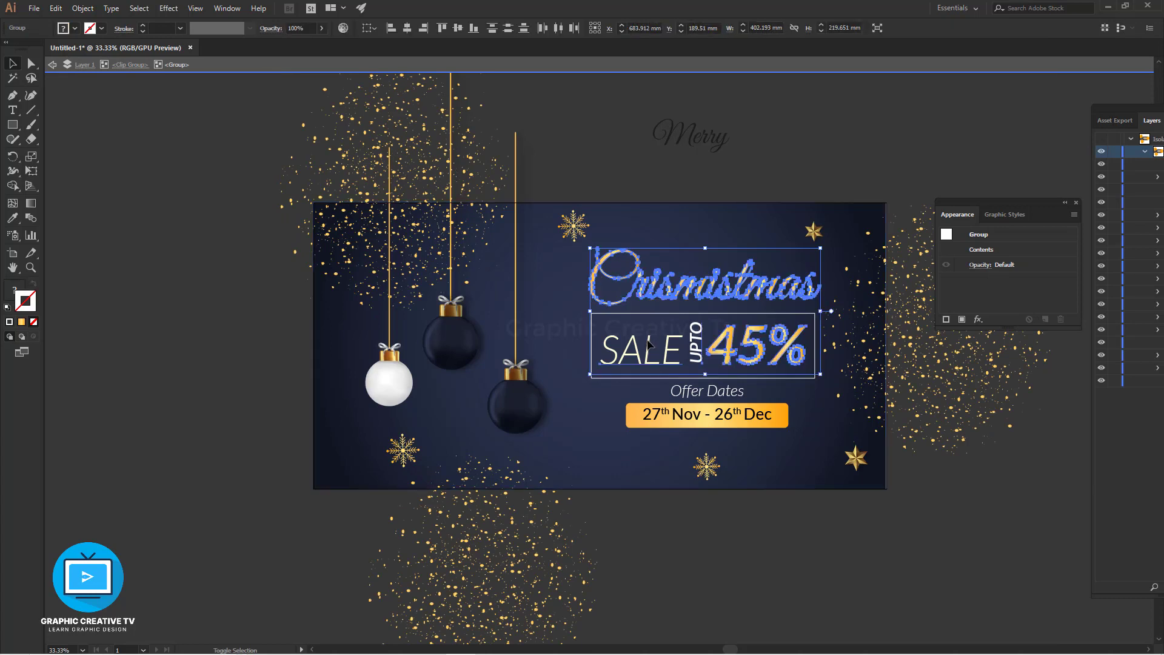
shift+click(679, 388)
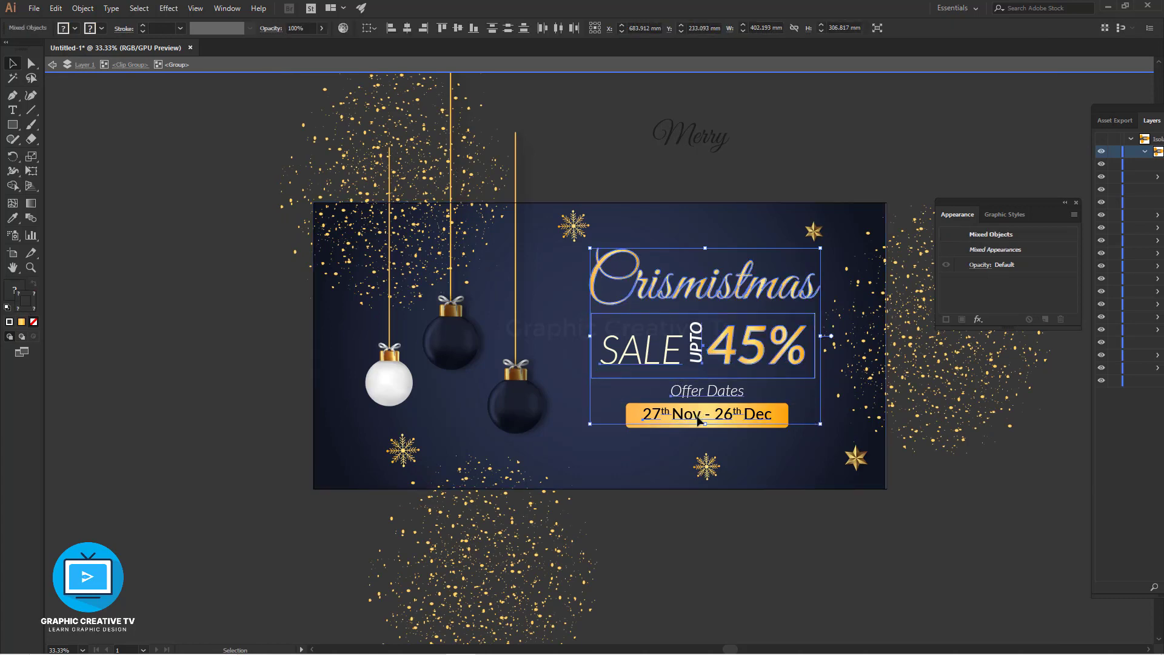
mouse_move(820, 248)
mouse_down()
mouse_move(884, 252)
mouse_move(817, 256)
mouse_up()
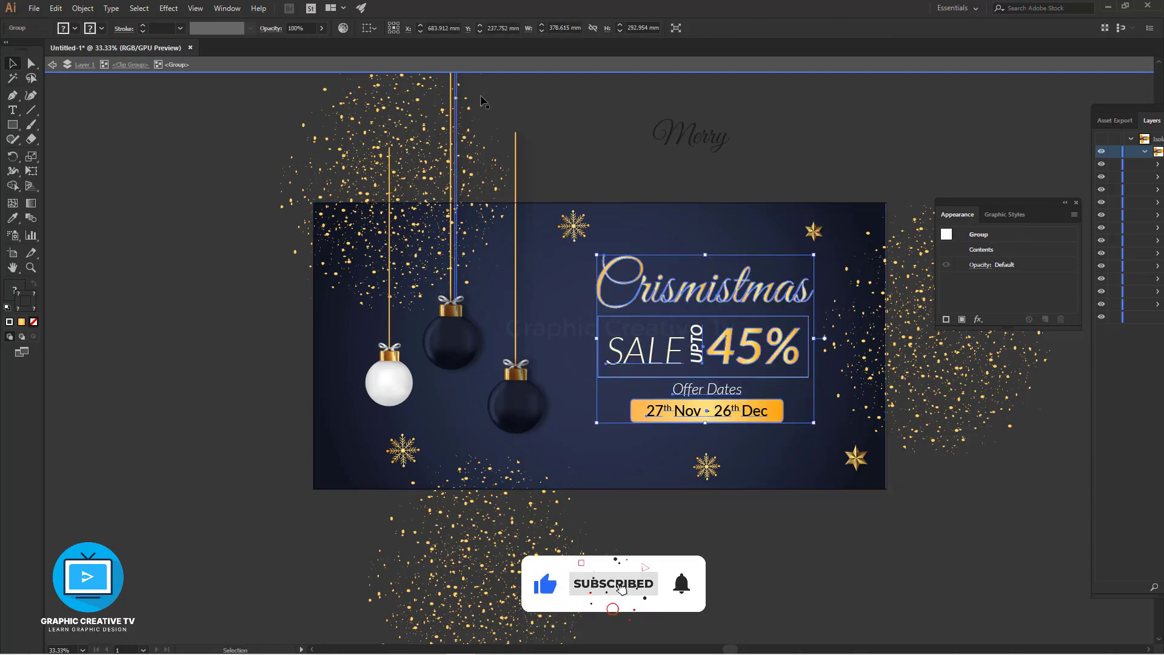
- Vertically centre the text group with the navy background rectangle and nudge the background back down over the artboard
click(708, 200)
click(457, 29)
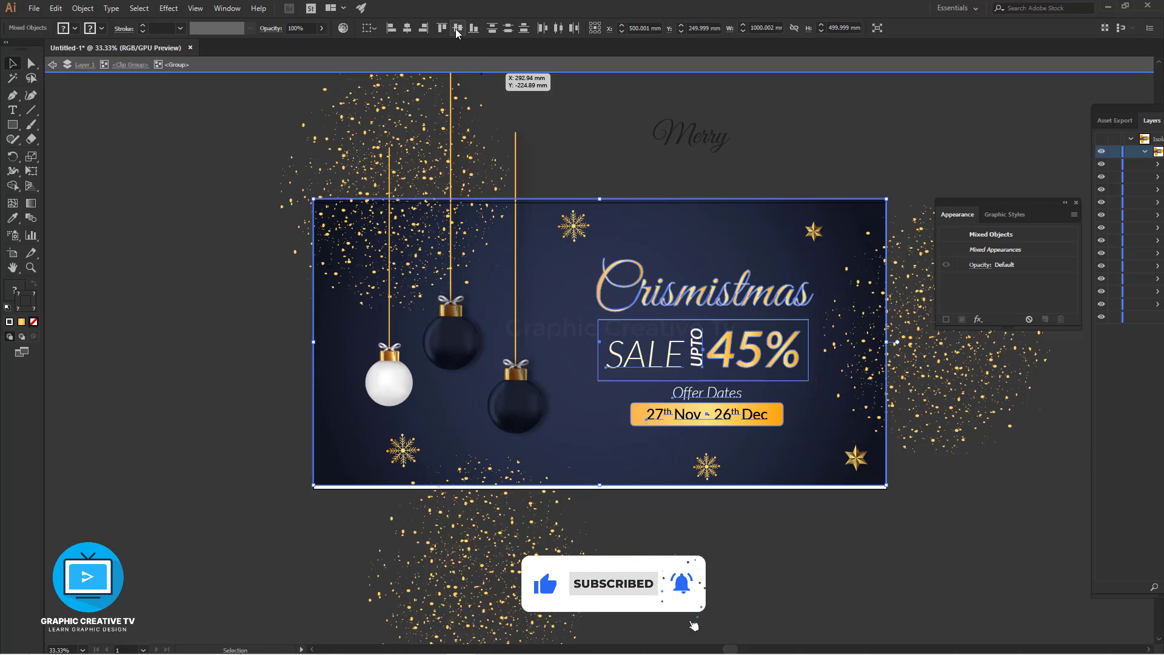
click(782, 139)
click(769, 218)
key(Down)
key(Down)
key(Down)
key(Down)
key(Down)
key(Down)
key(Down)
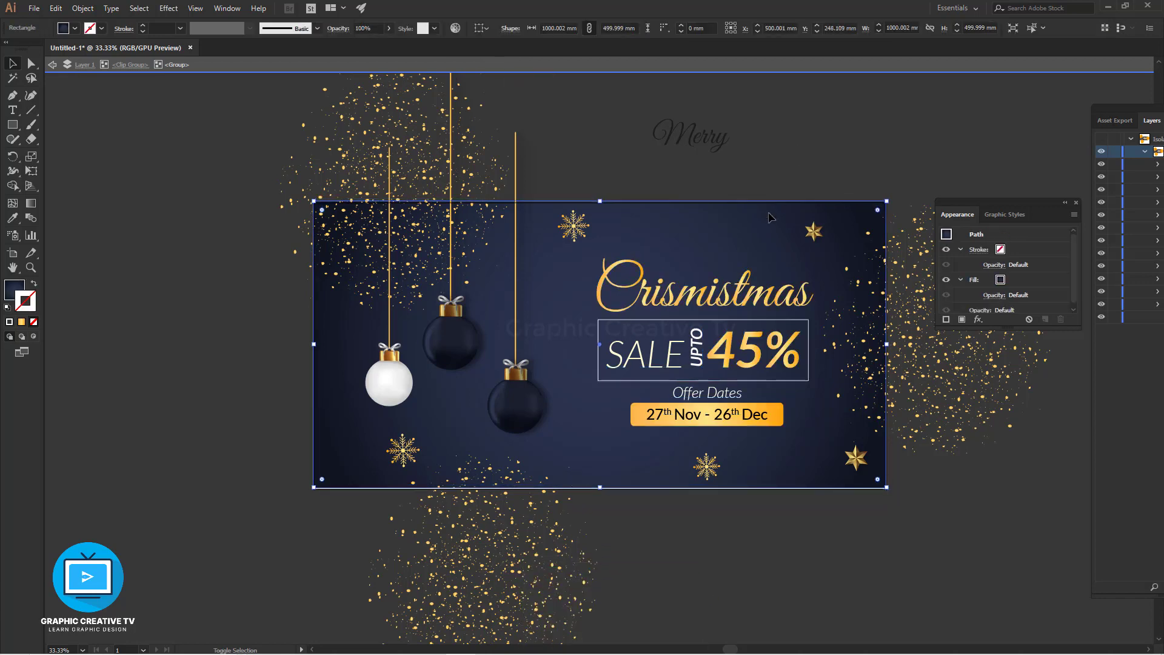
- Move the text group slightly to the left on the banner and exit isolation mode
click(769, 371)
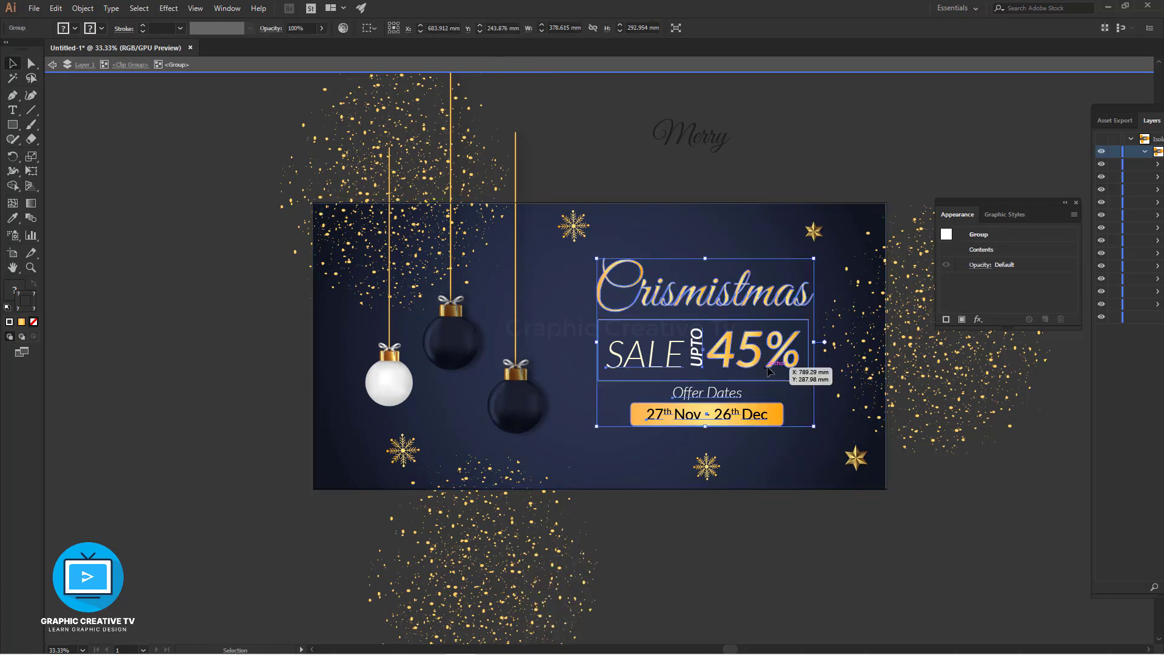
drag(767, 370, 764, 370)
click(1029, 547)
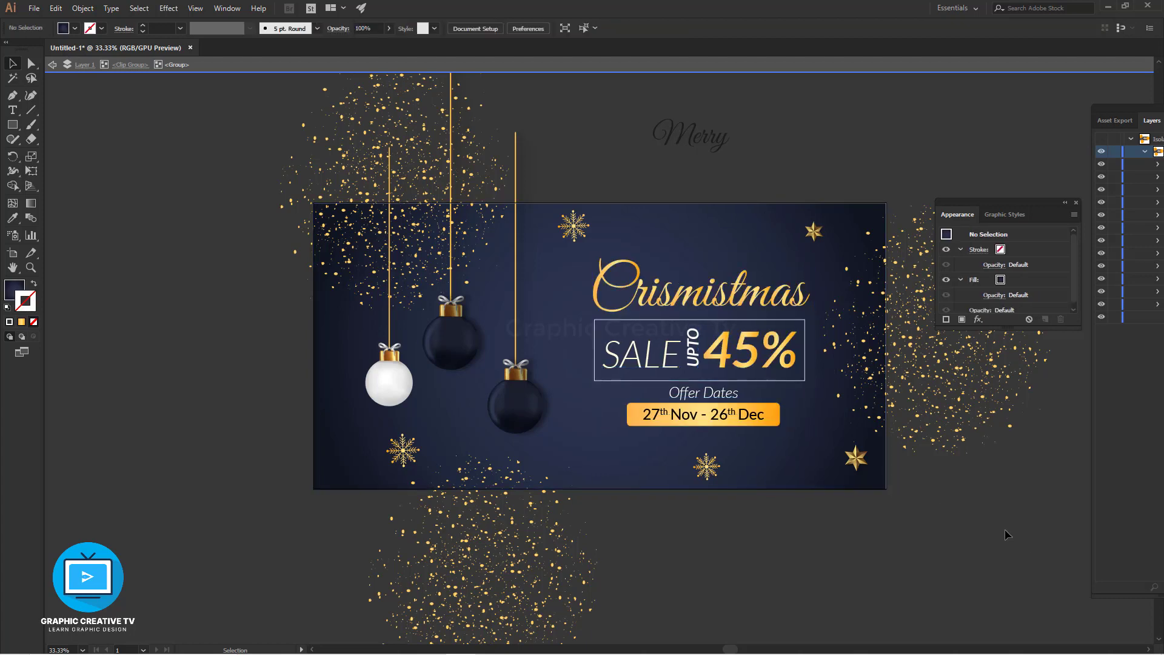
click(53, 65)
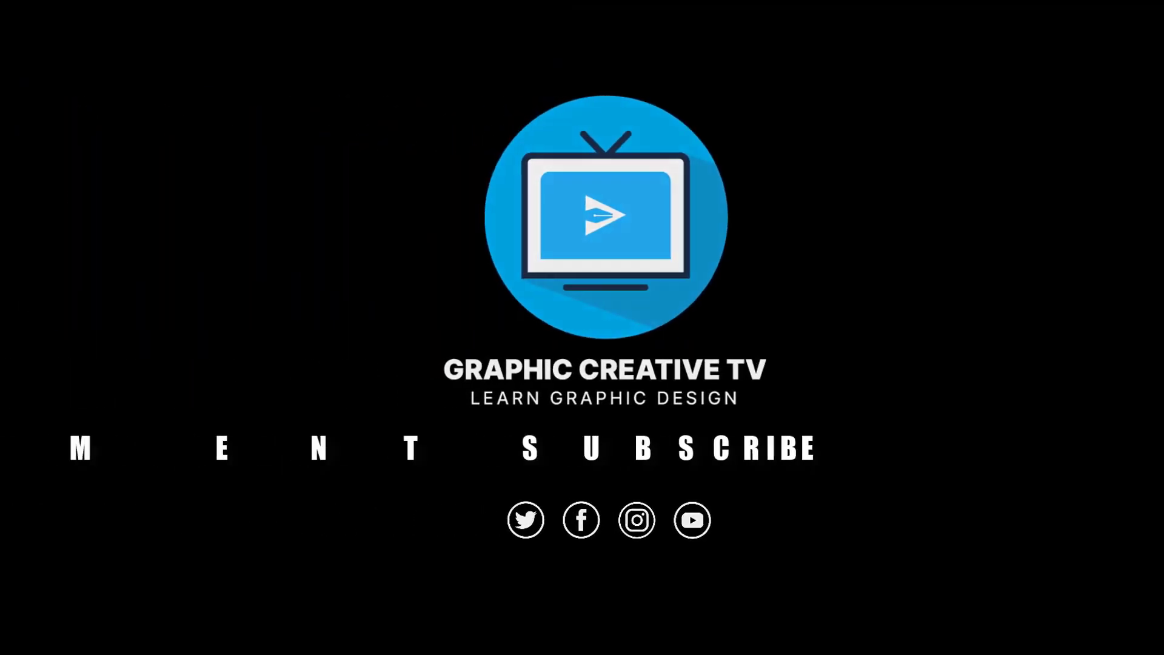